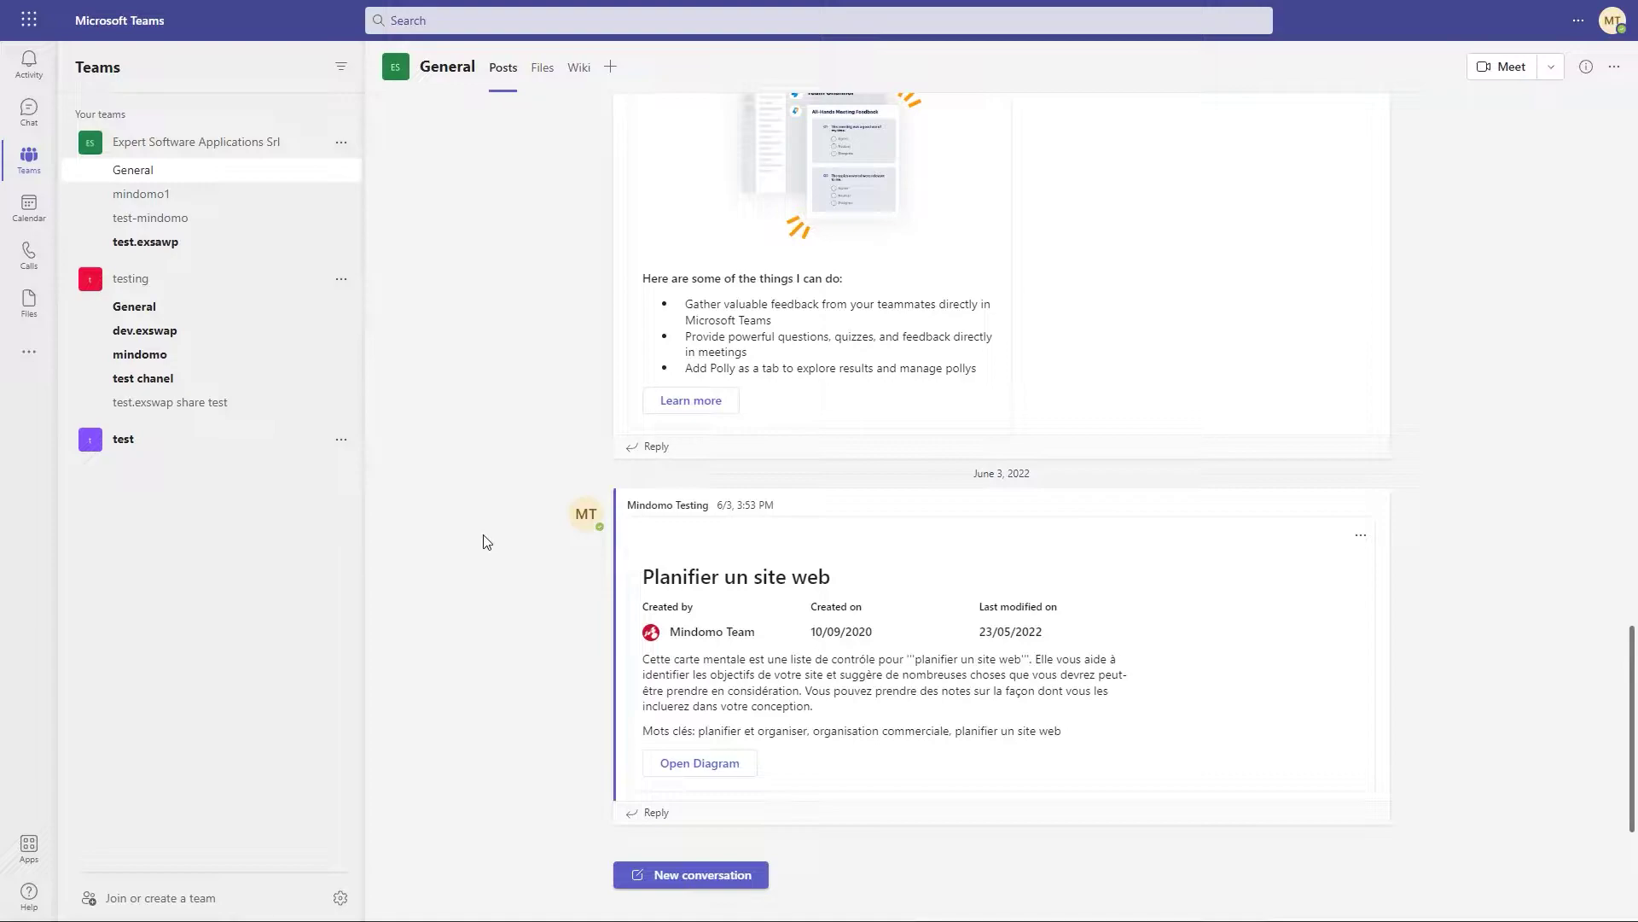
Create a new blank mind map with the default theme in the Mindomo Teams app
{"action": "left_click", "coordinate": [29, 351]}
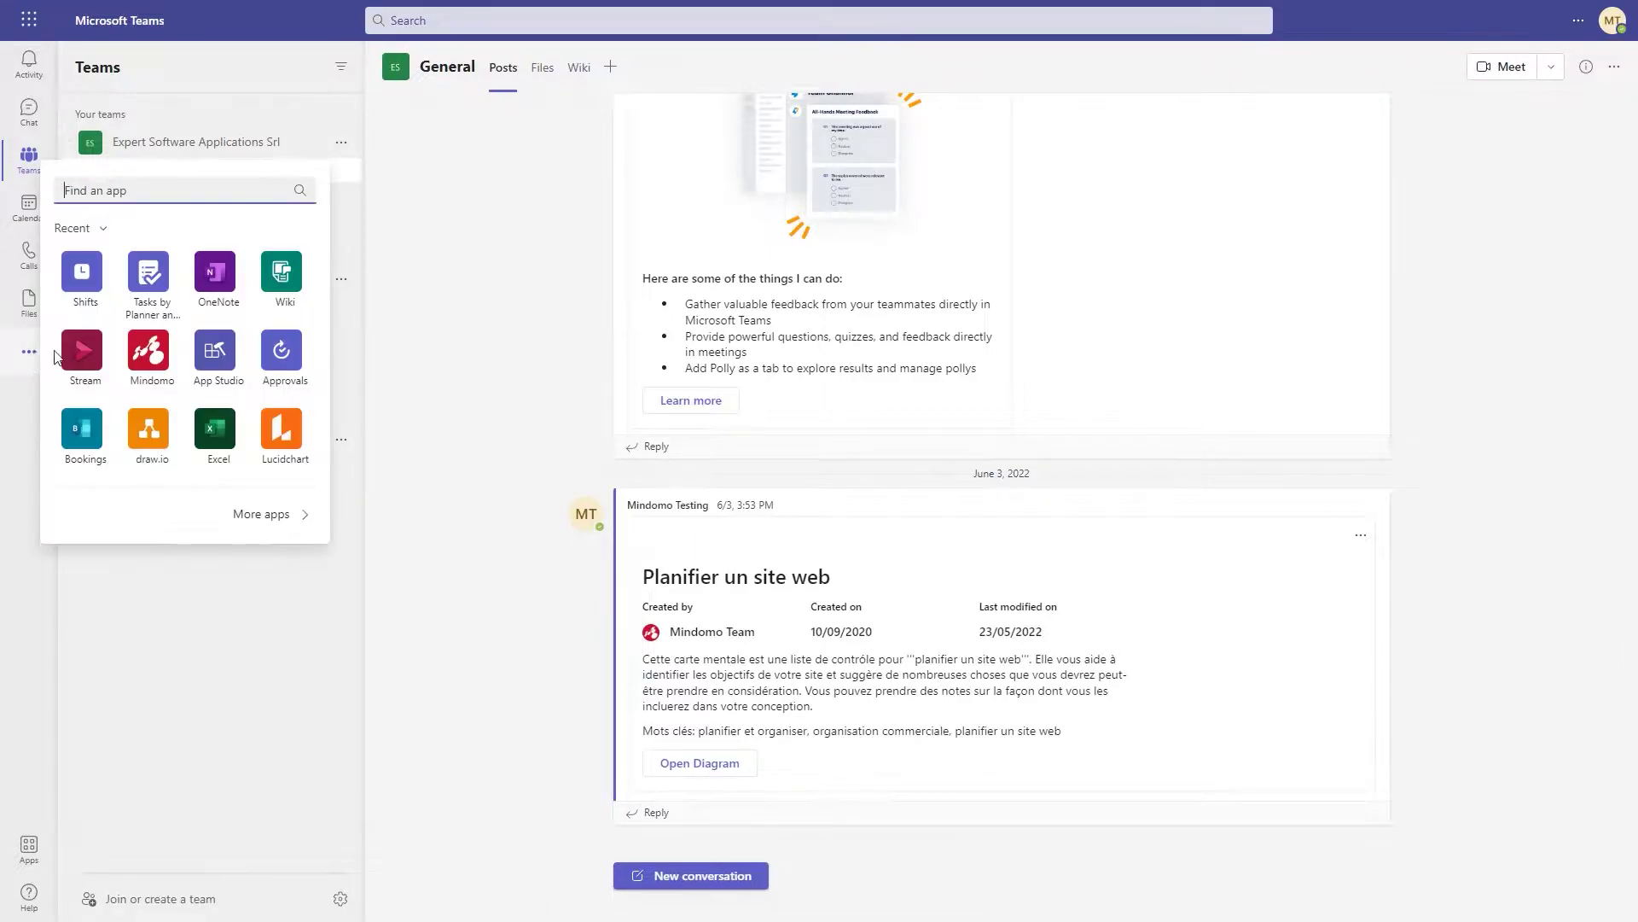
{"action": "left_click", "coordinate": [142, 348]}
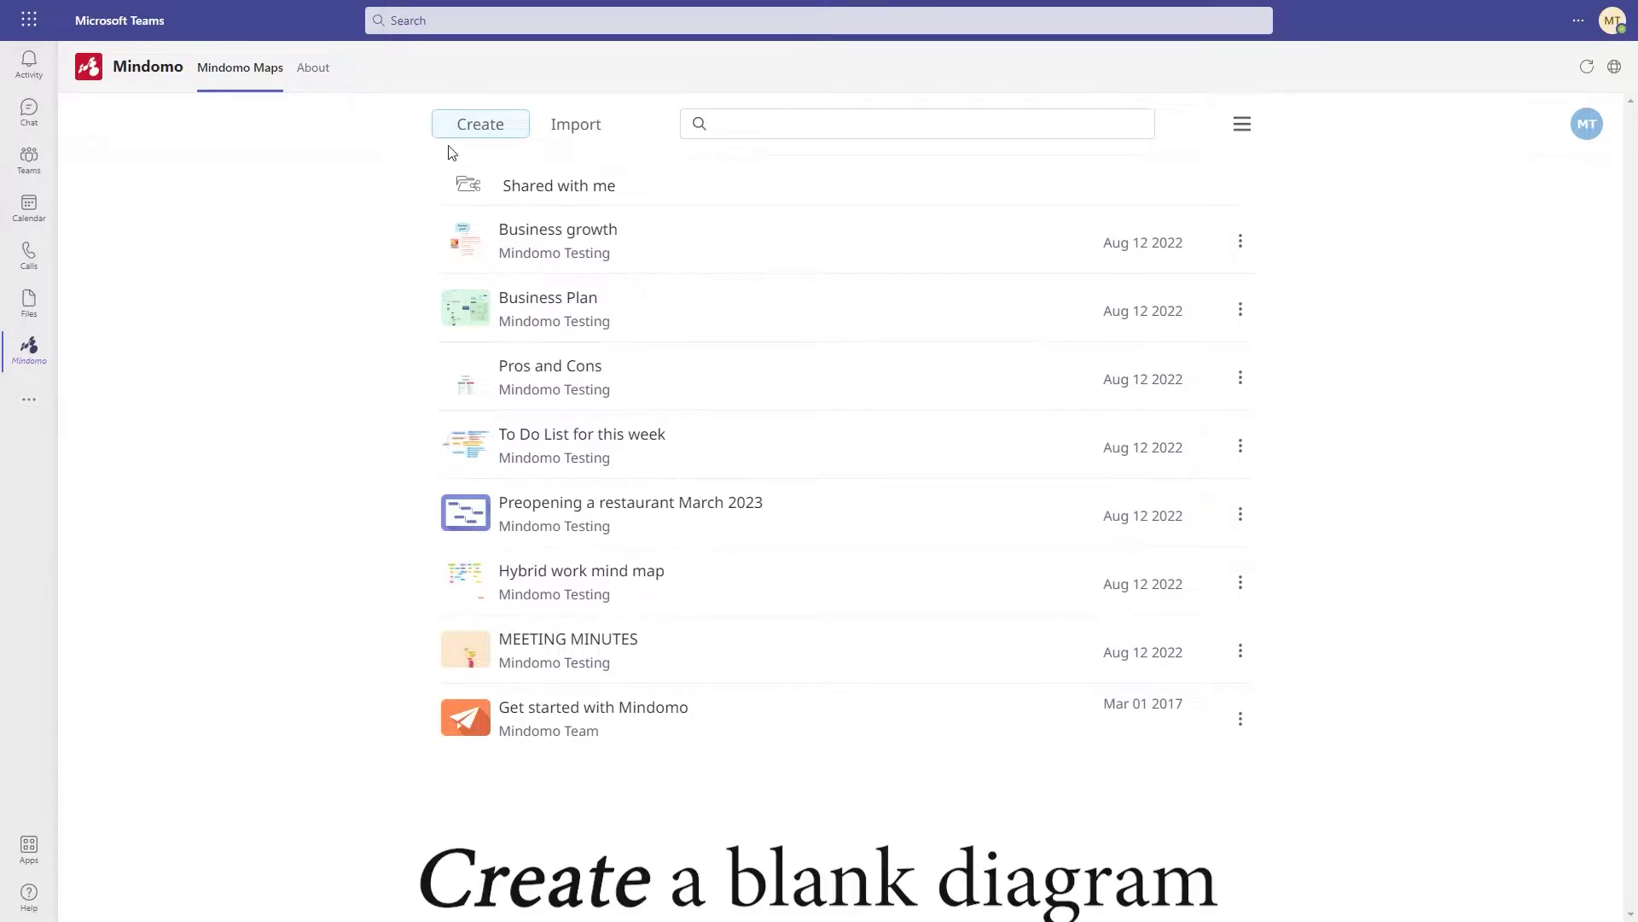
{"action": "left_click", "coordinate": [501, 127]}
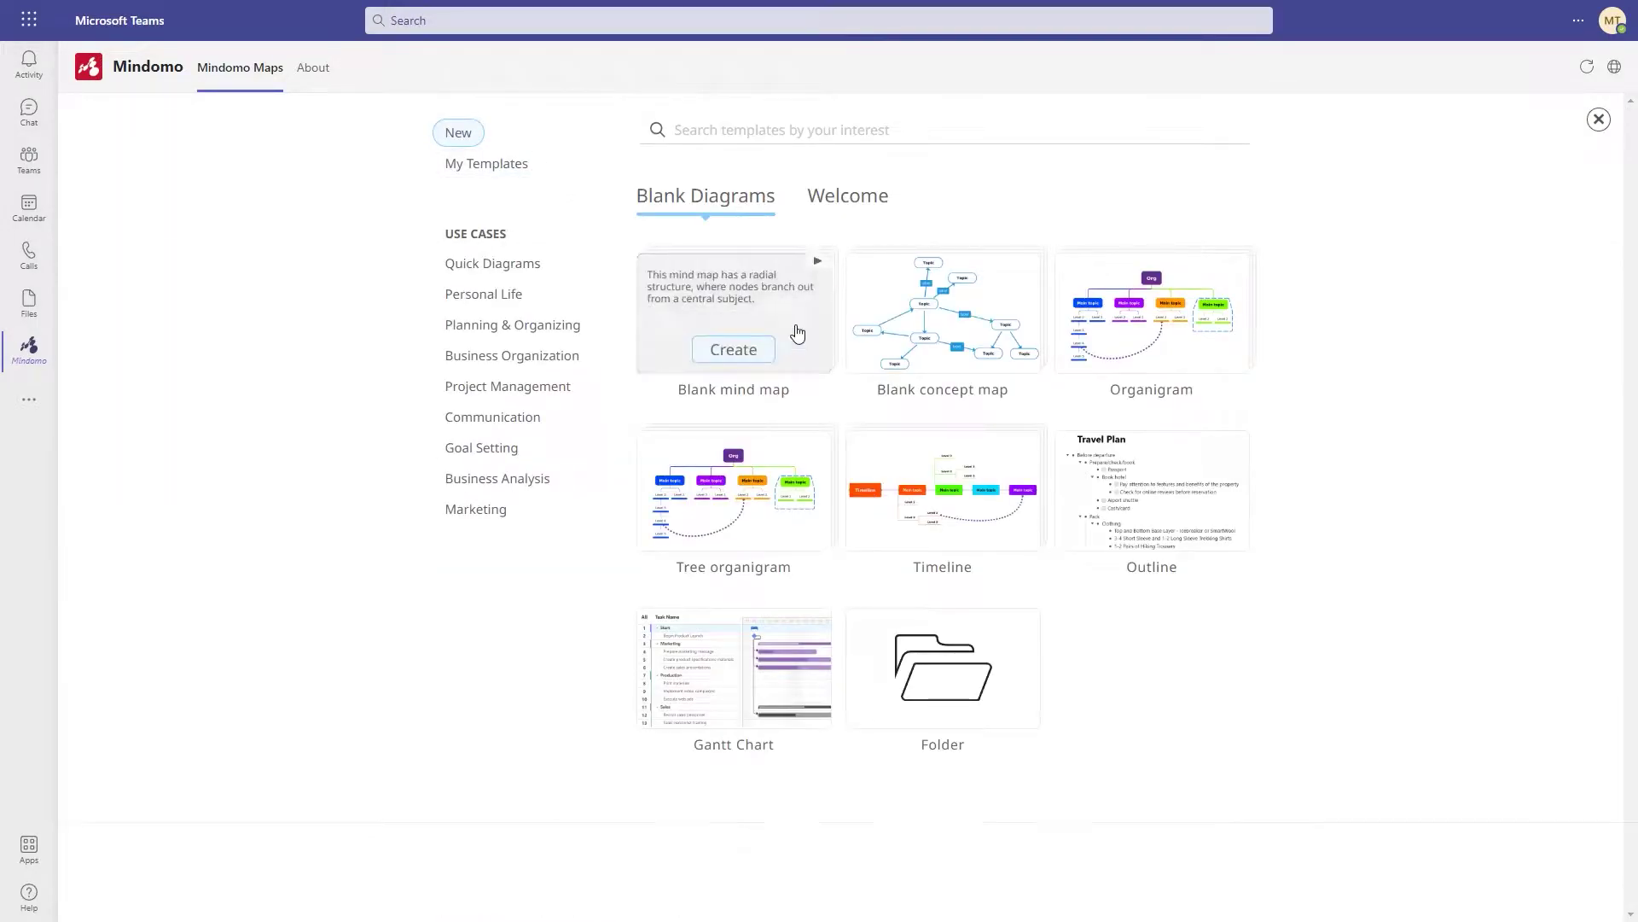
{"action": "left_click", "coordinate": [819, 265]}
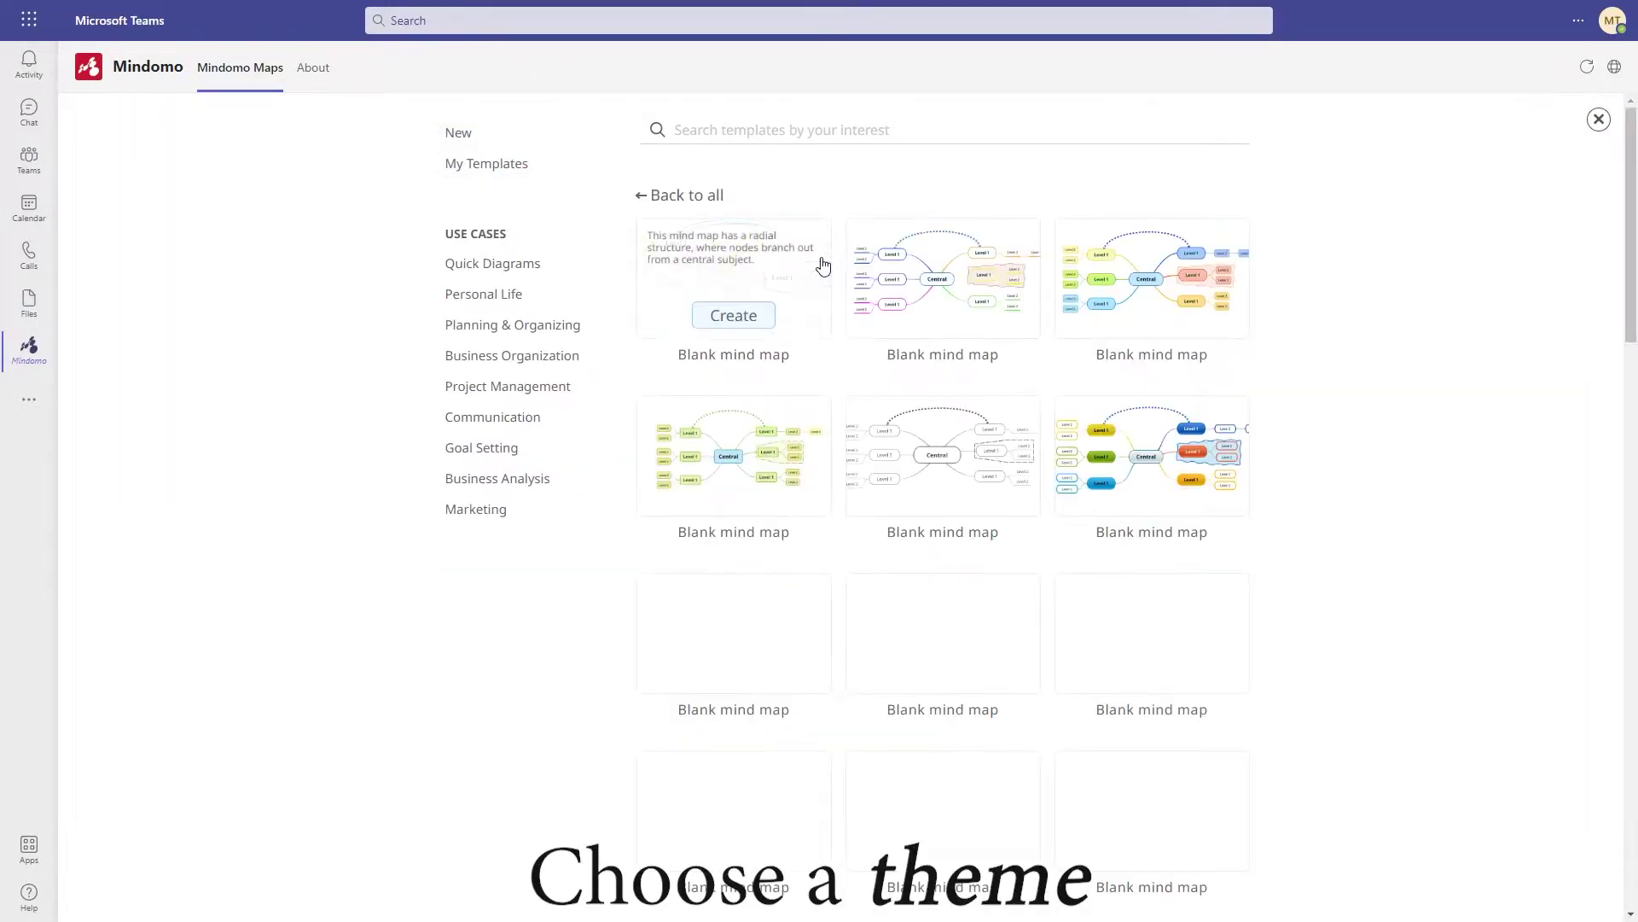
{"action": "left_click", "coordinate": [734, 315]}
Rename the central topic to 'Annual Business Roadmap' on two lines
{"action": "double_click", "coordinate": [824, 511]}
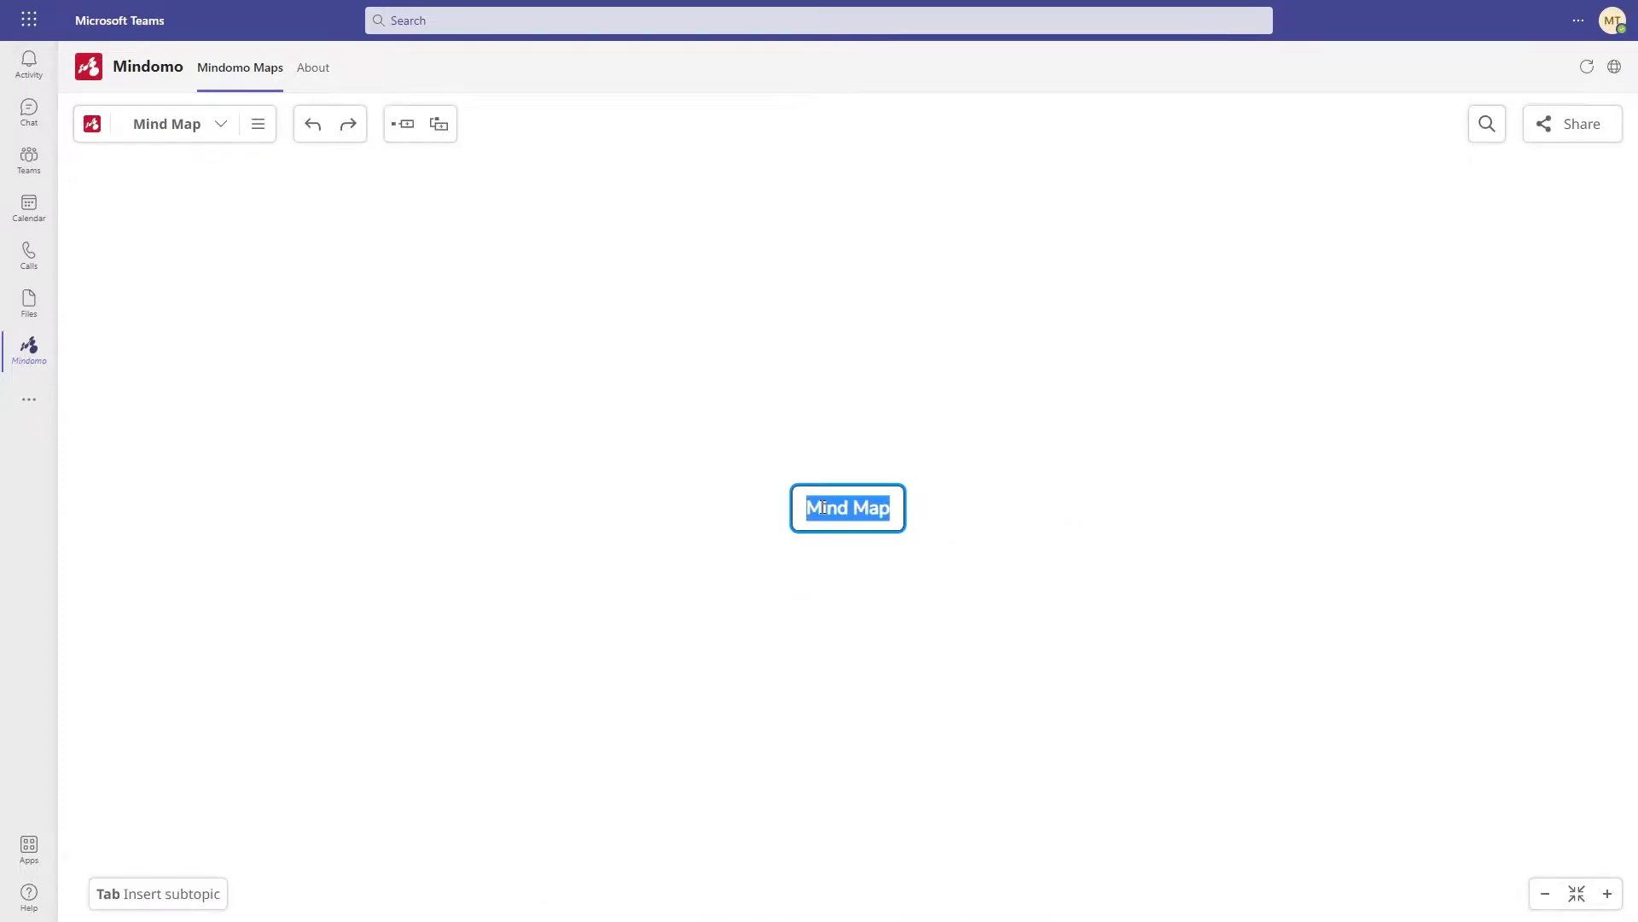
{"action": "type", "text": "Annual Business"}
{"action": "key", "text": "shift+Return"}
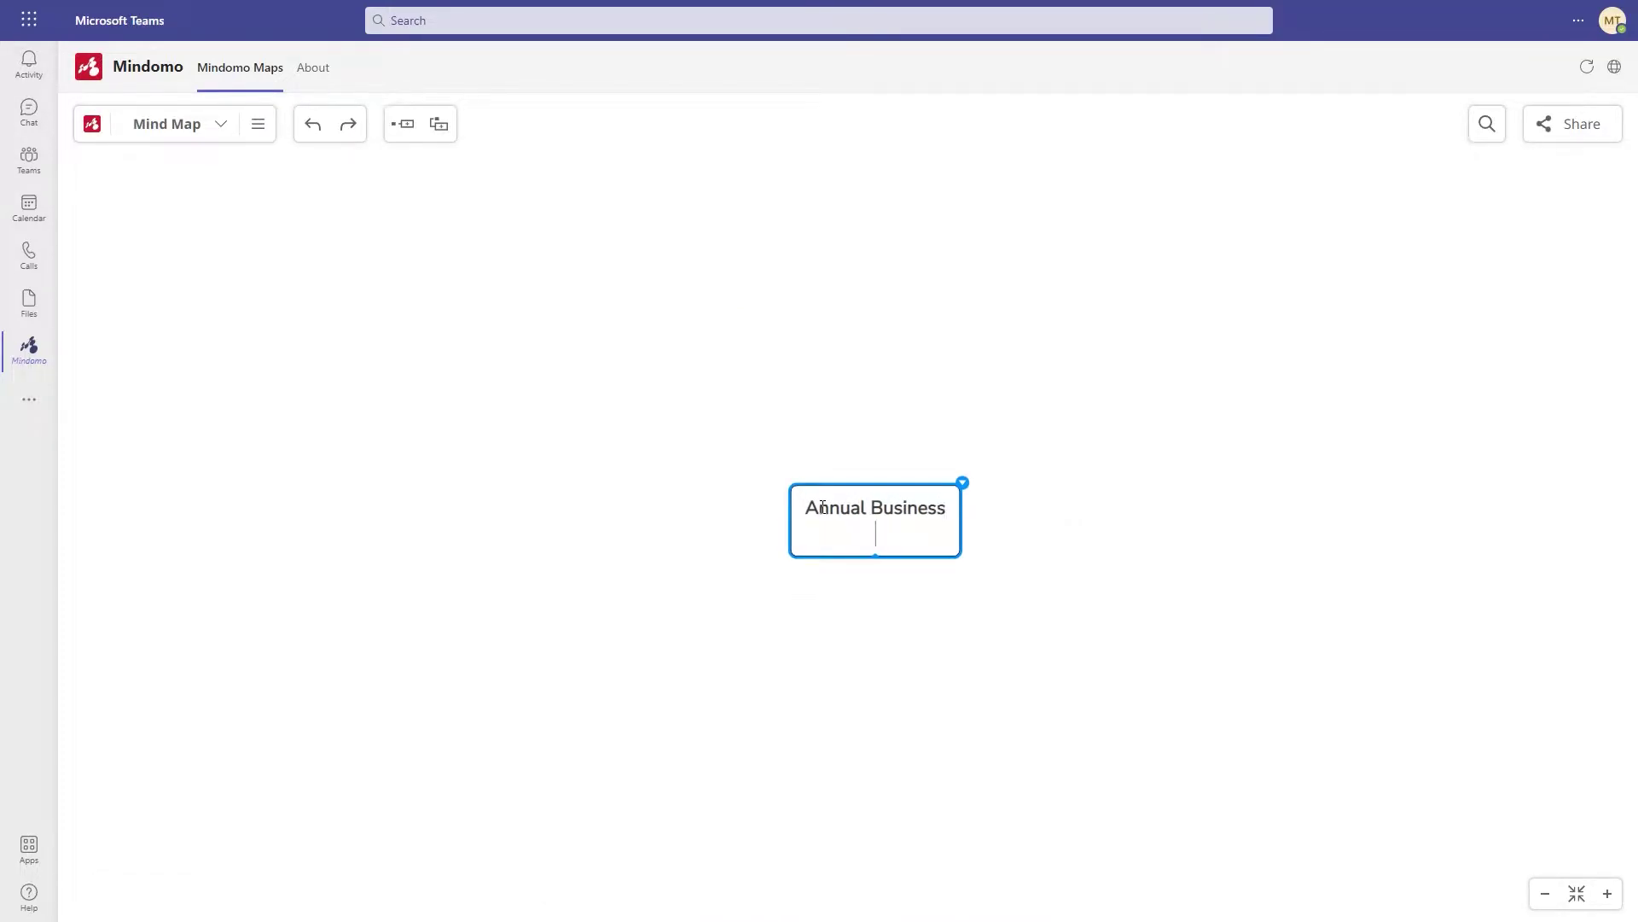
{"action": "type", "text": "Roadmap"}
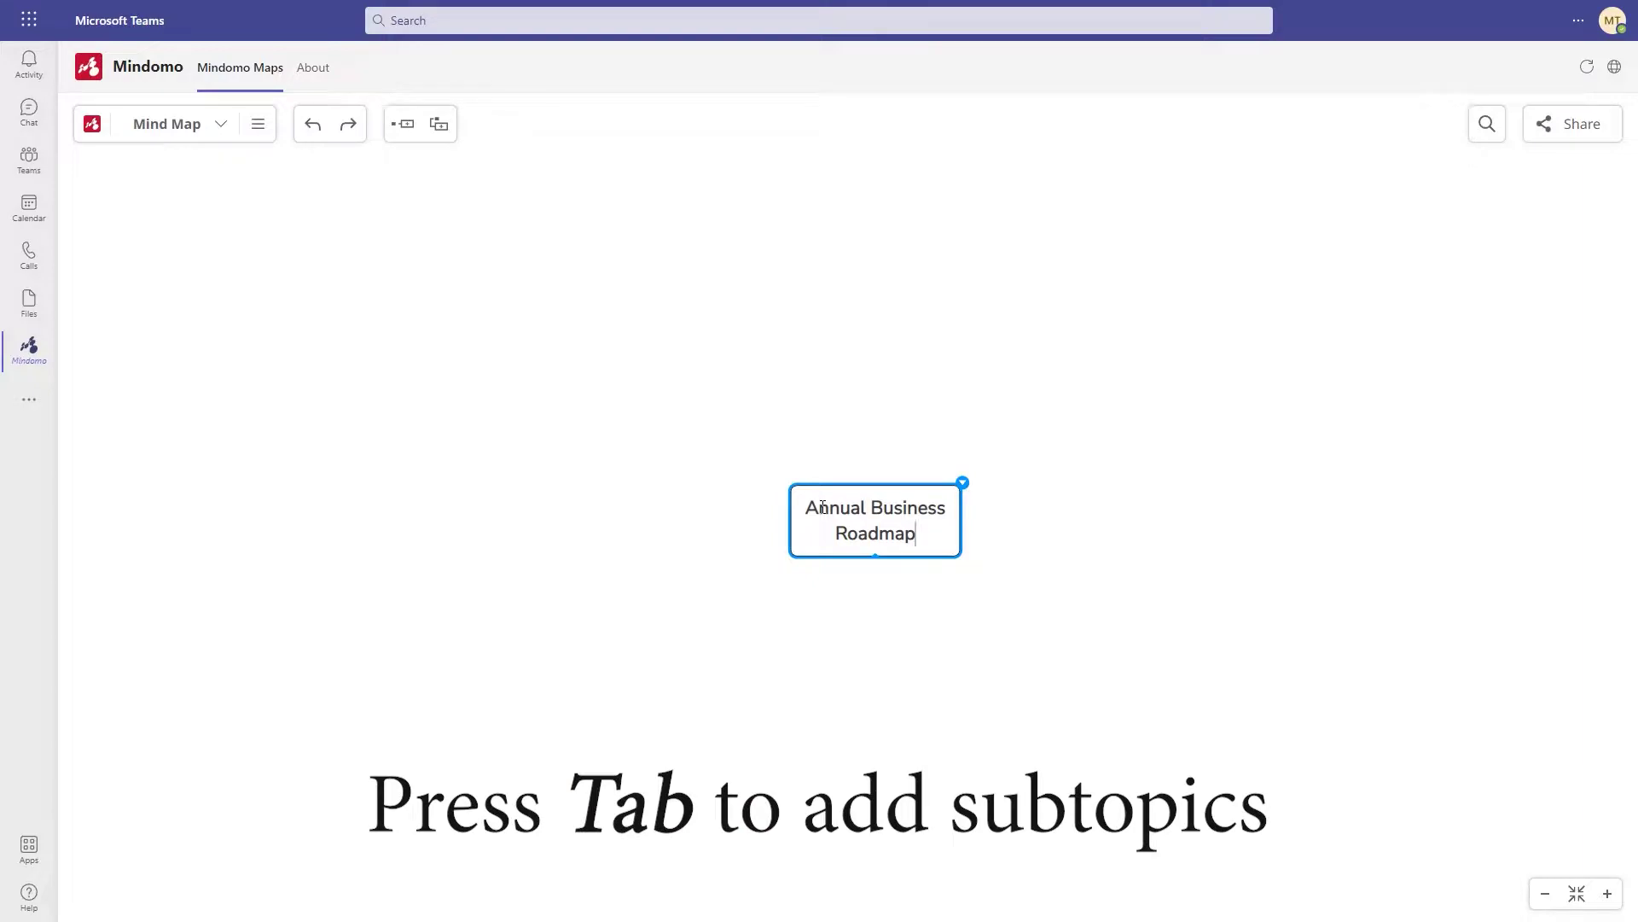
Add 'Key project info' with subtopics Project stakeholders, Project plan outline and Documentation
{"action": "key", "text": "Tab"}
{"action": "type", "text": "Key project info"}
{"action": "key", "text": "Tab"}
{"action": "type", "text": "Project stakeho"}
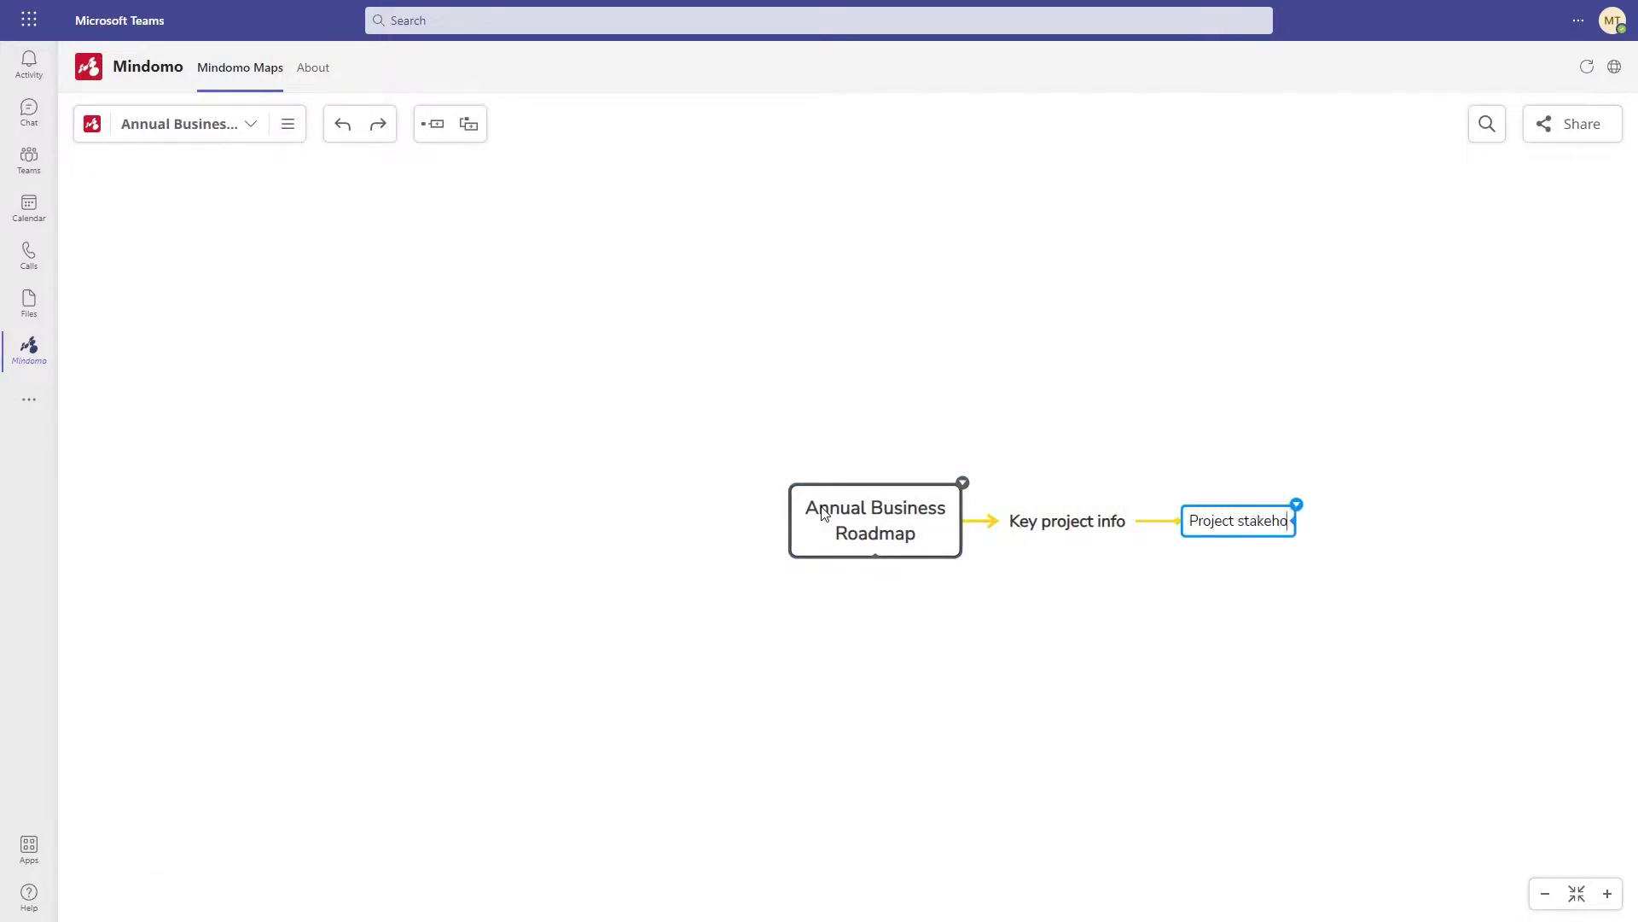
{"action": "type", "text": "lders"}
{"action": "key", "text": "Return"}
{"action": "type", "text": "Project plan outline"}
{"action": "key", "text": "Return"}
{"action": "type", "text": "Documentation"}
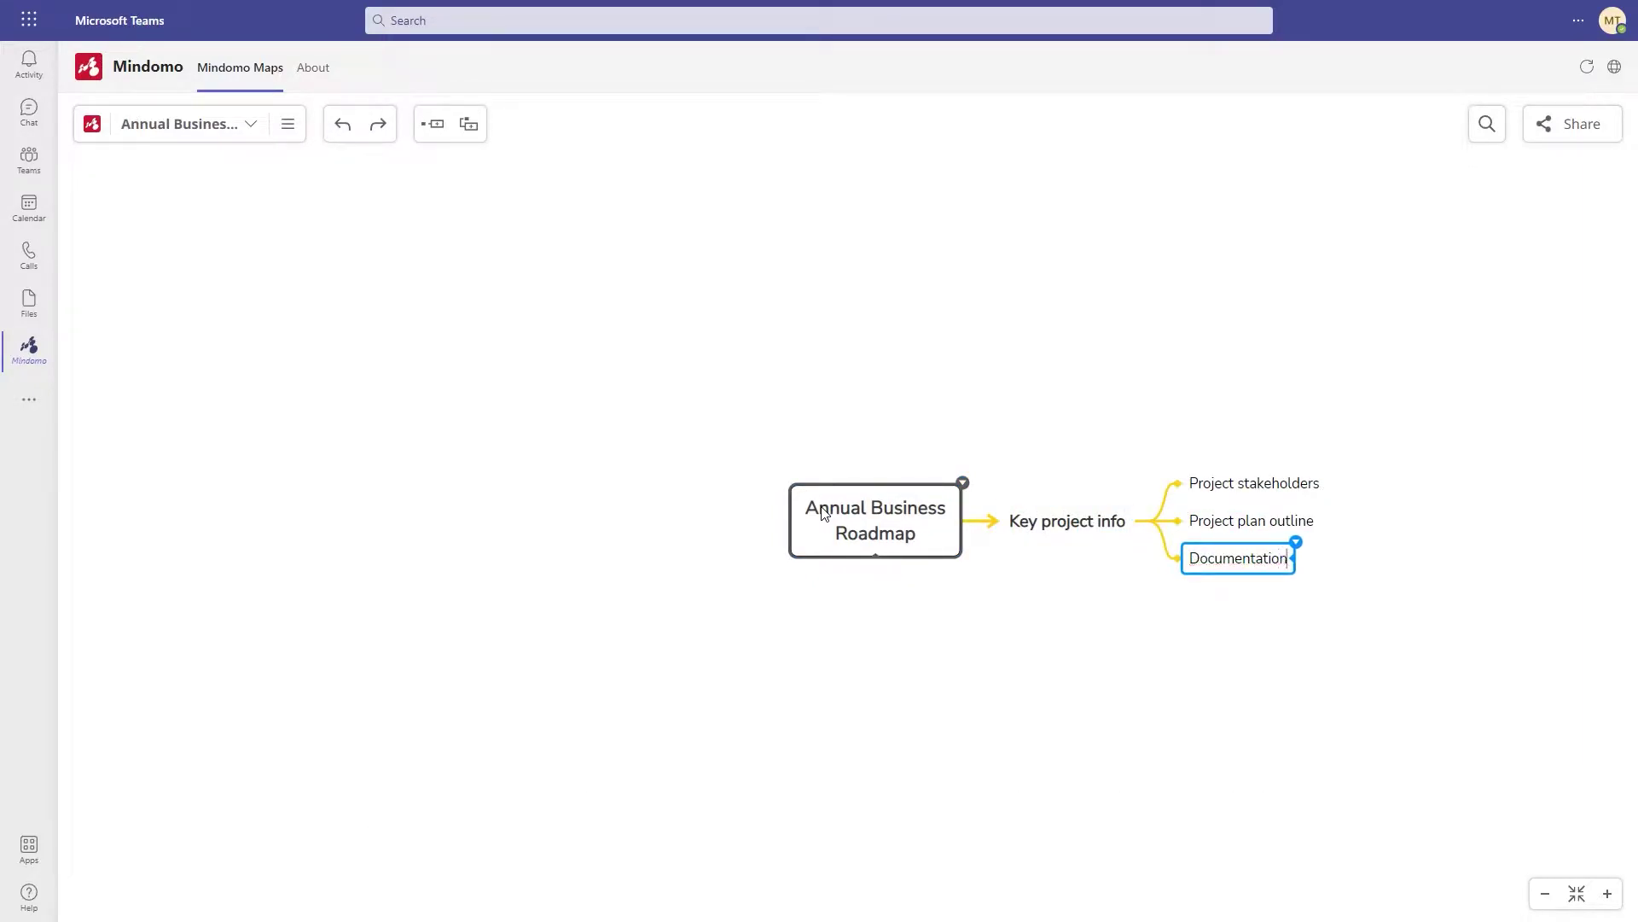
Group the three subtopics with a brace summary reading 'Important!'
{"action": "left_click", "coordinate": [1101, 523]}
{"action": "left_click", "coordinate": [1140, 503]}
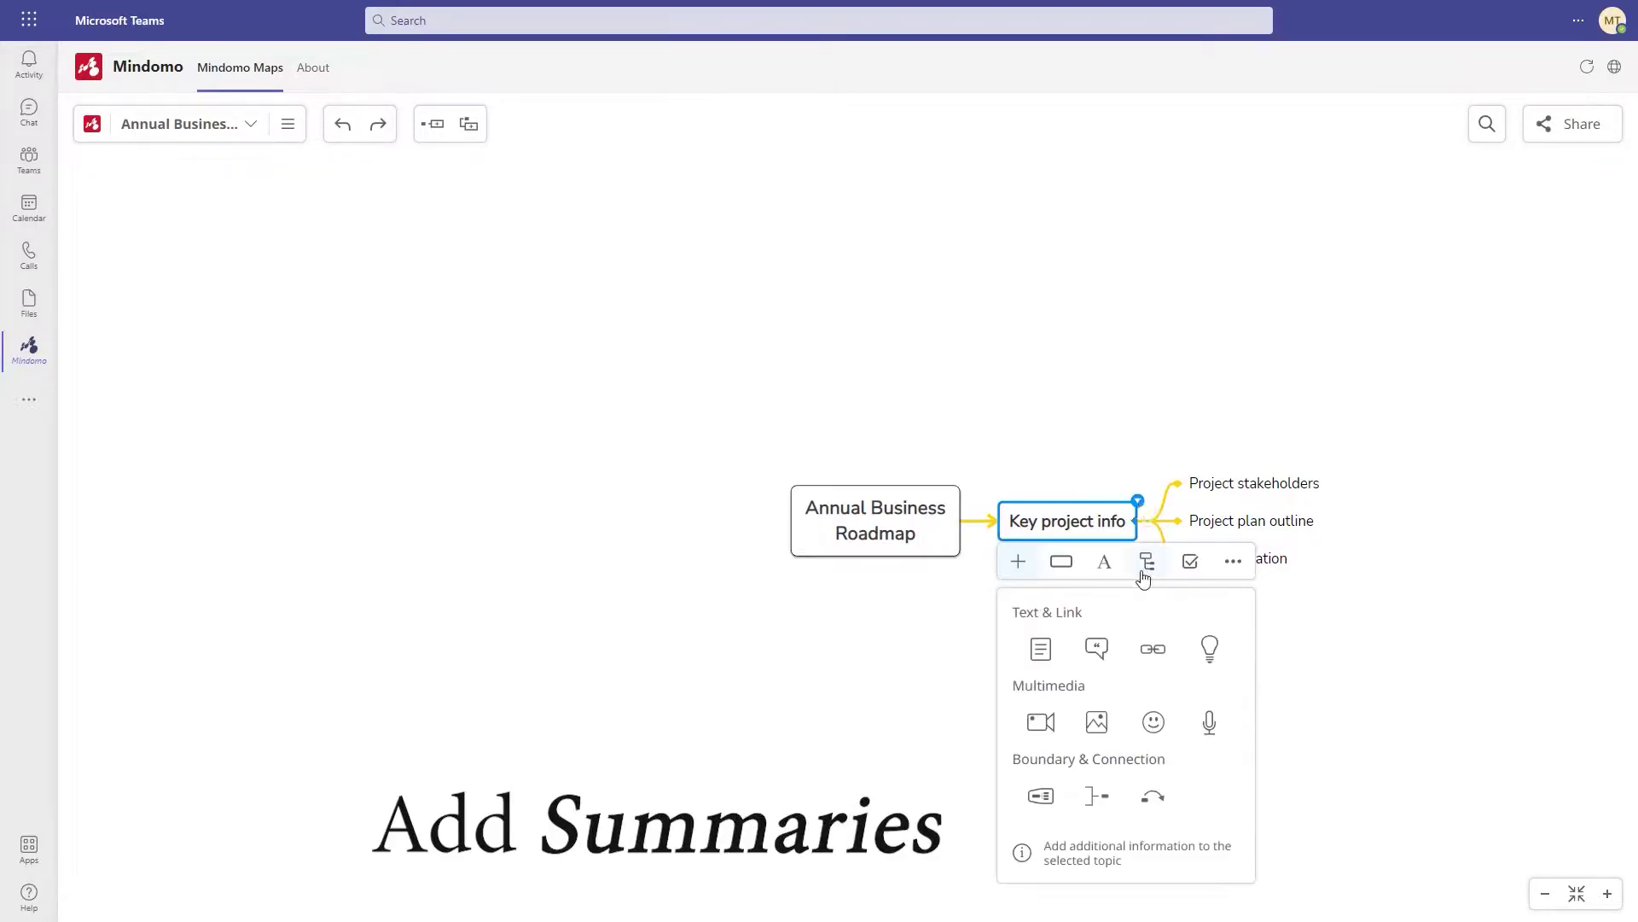
{"action": "left_click", "coordinate": [1096, 797]}
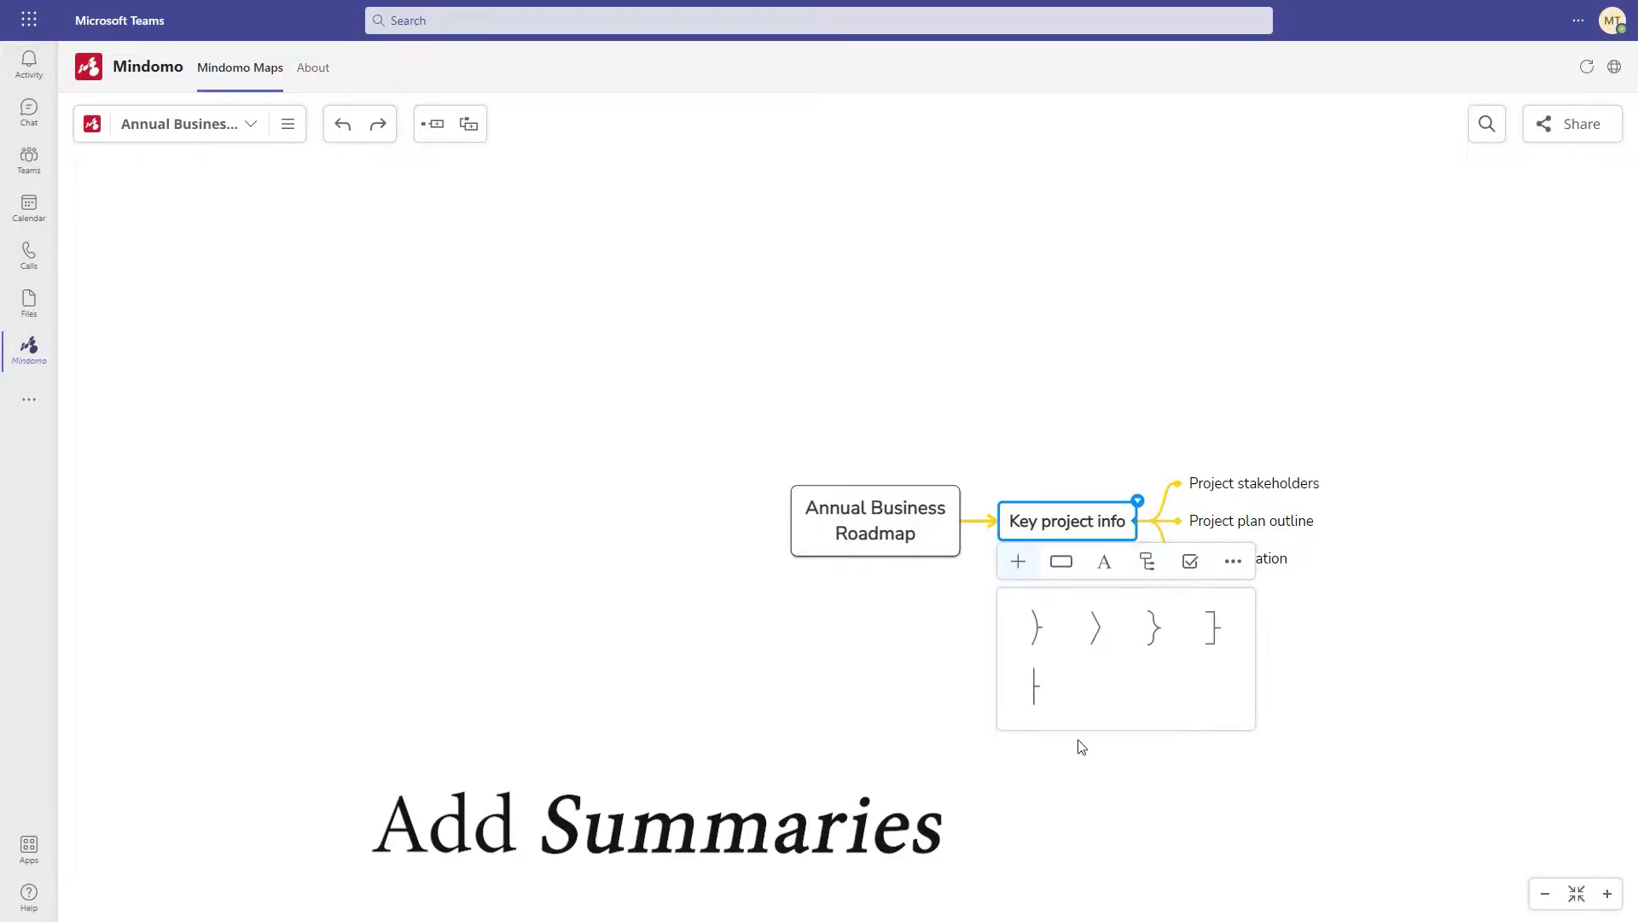
{"action": "left_click", "coordinate": [1146, 631]}
{"action": "type", "text": "Important!"}
{"action": "left_click", "coordinate": [885, 533]}
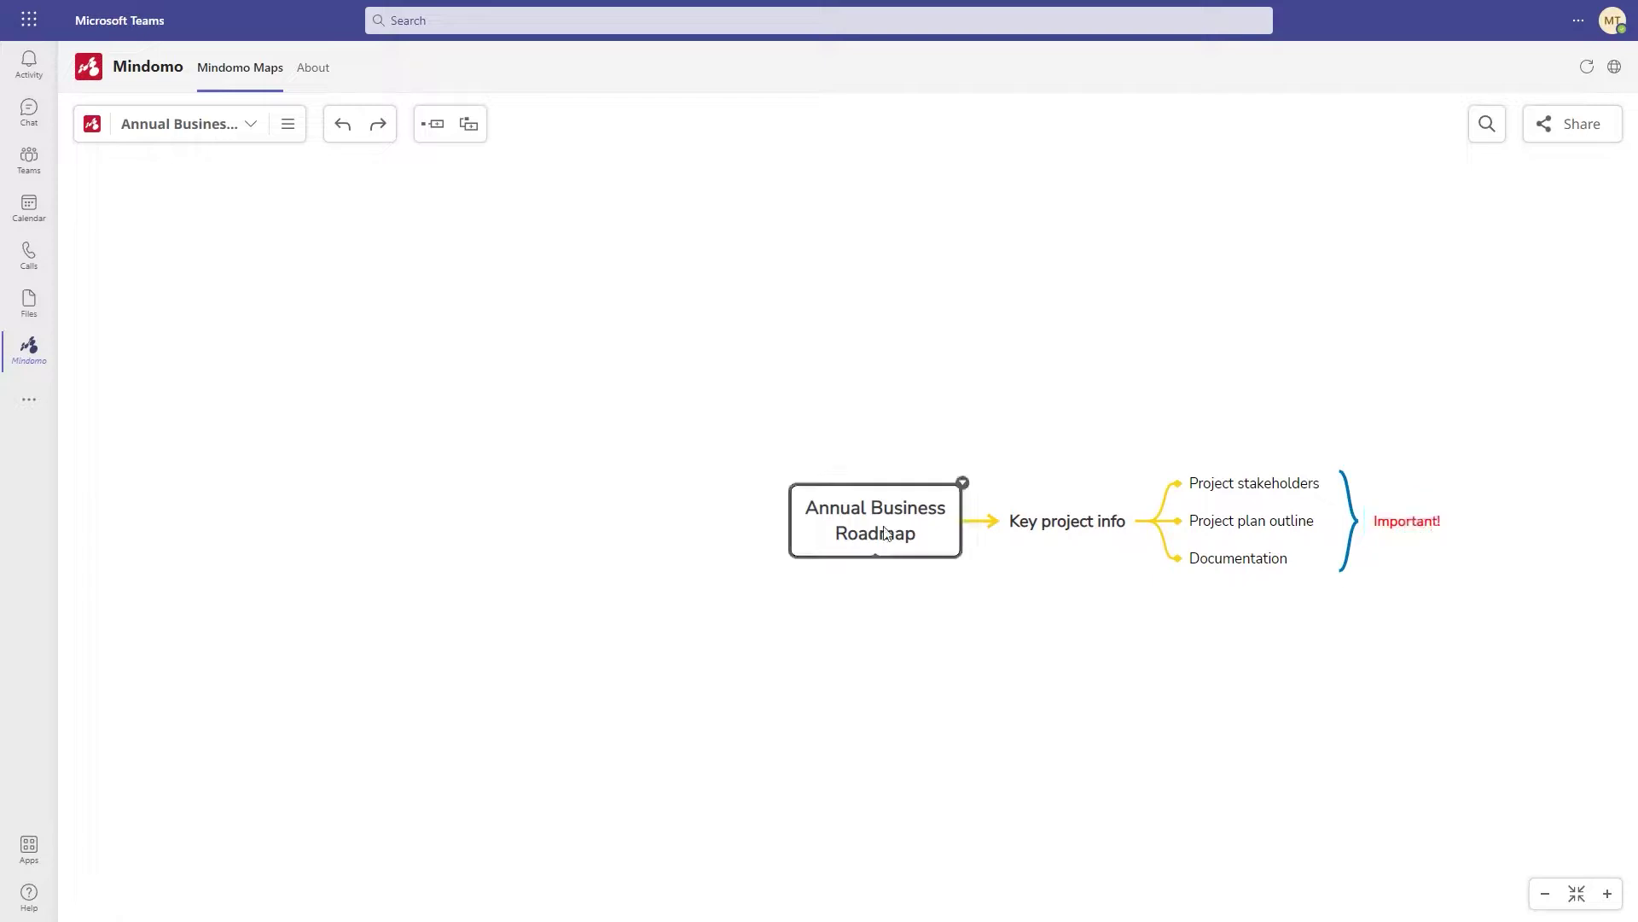
Add 'Stage 1: Research & Planning' with four tasks and move it below Key project info
{"action": "key", "text": "Tab"}
{"action": "type", "text": "Stage 1: Research & Planning"}
{"action": "key", "text": "Tab"}
{"action": "type", "text": "Strategy meeting"}
{"action": "key", "text": "Return"}
{"action": "type", "text": "Competitor analisys"}
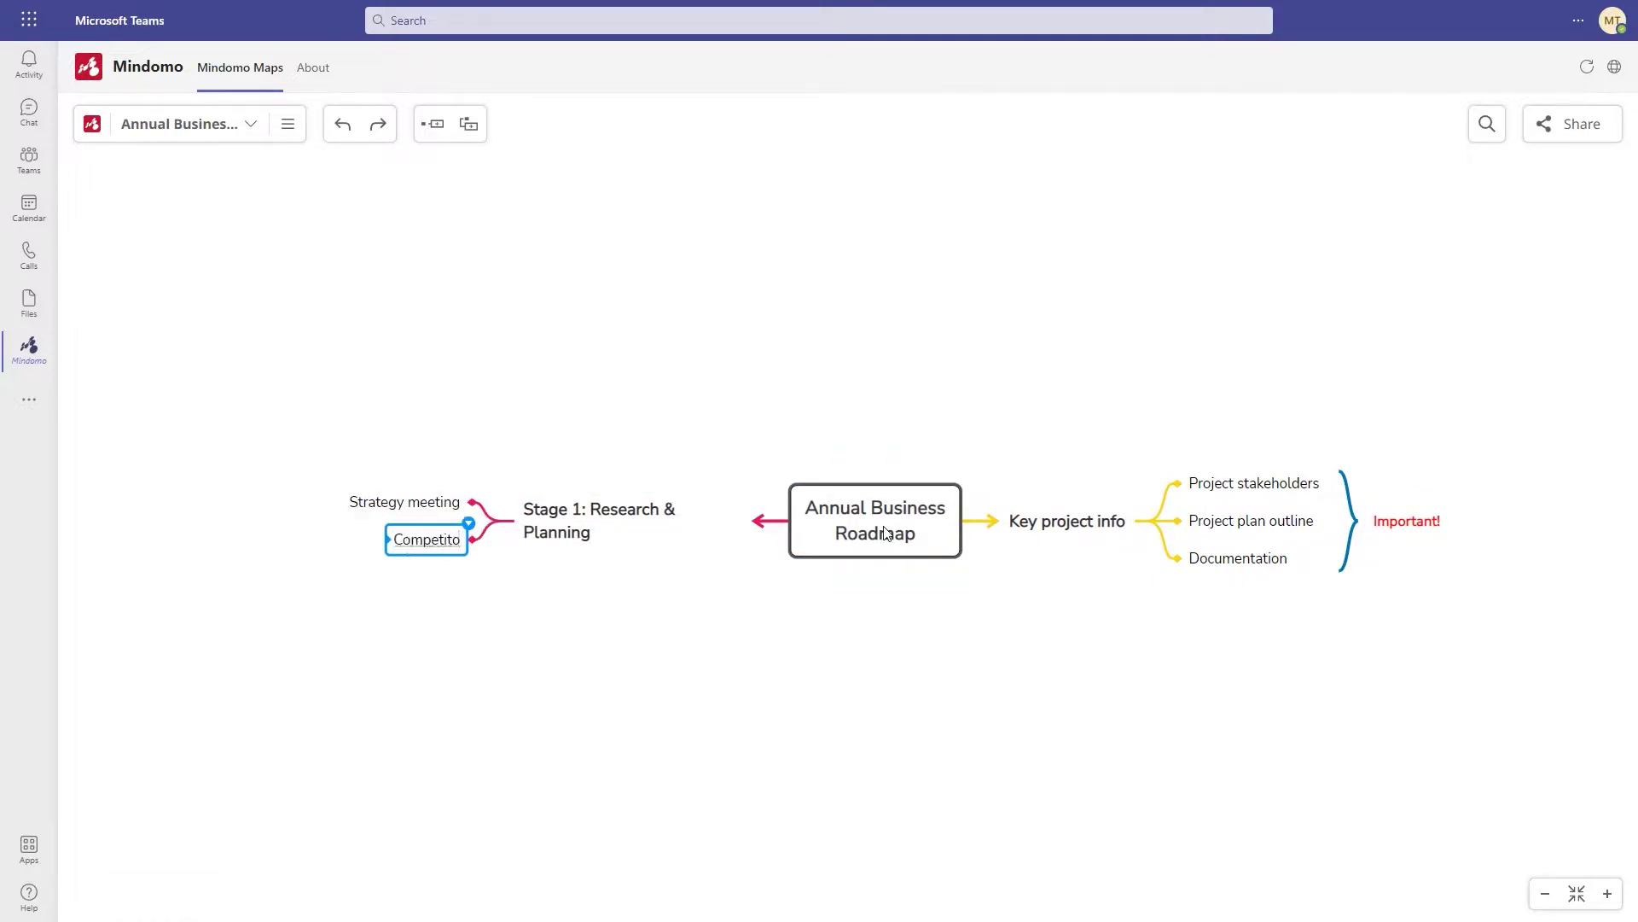
{"action": "key", "text": "Return"}
{"action": "type", "text": "Report for management"}
{"action": "key", "text": "Return"}
{"action": "type", "text": "Write financial projections"}
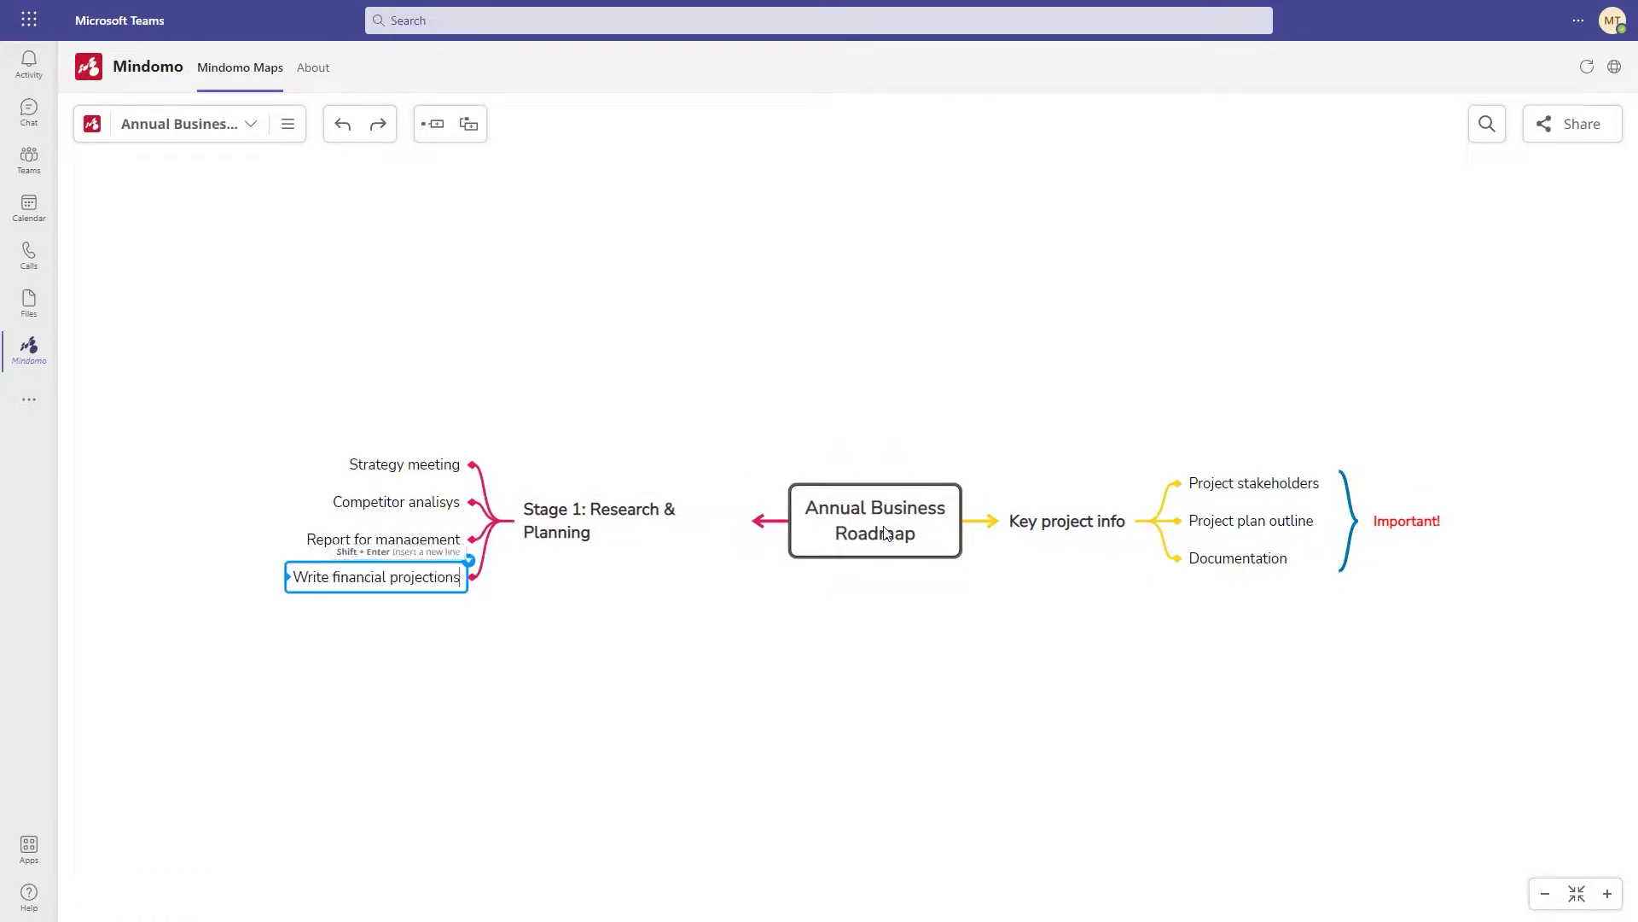
{"action": "left_click_drag", "start_coordinate": [688, 534], "coordinate": [1203, 624]}
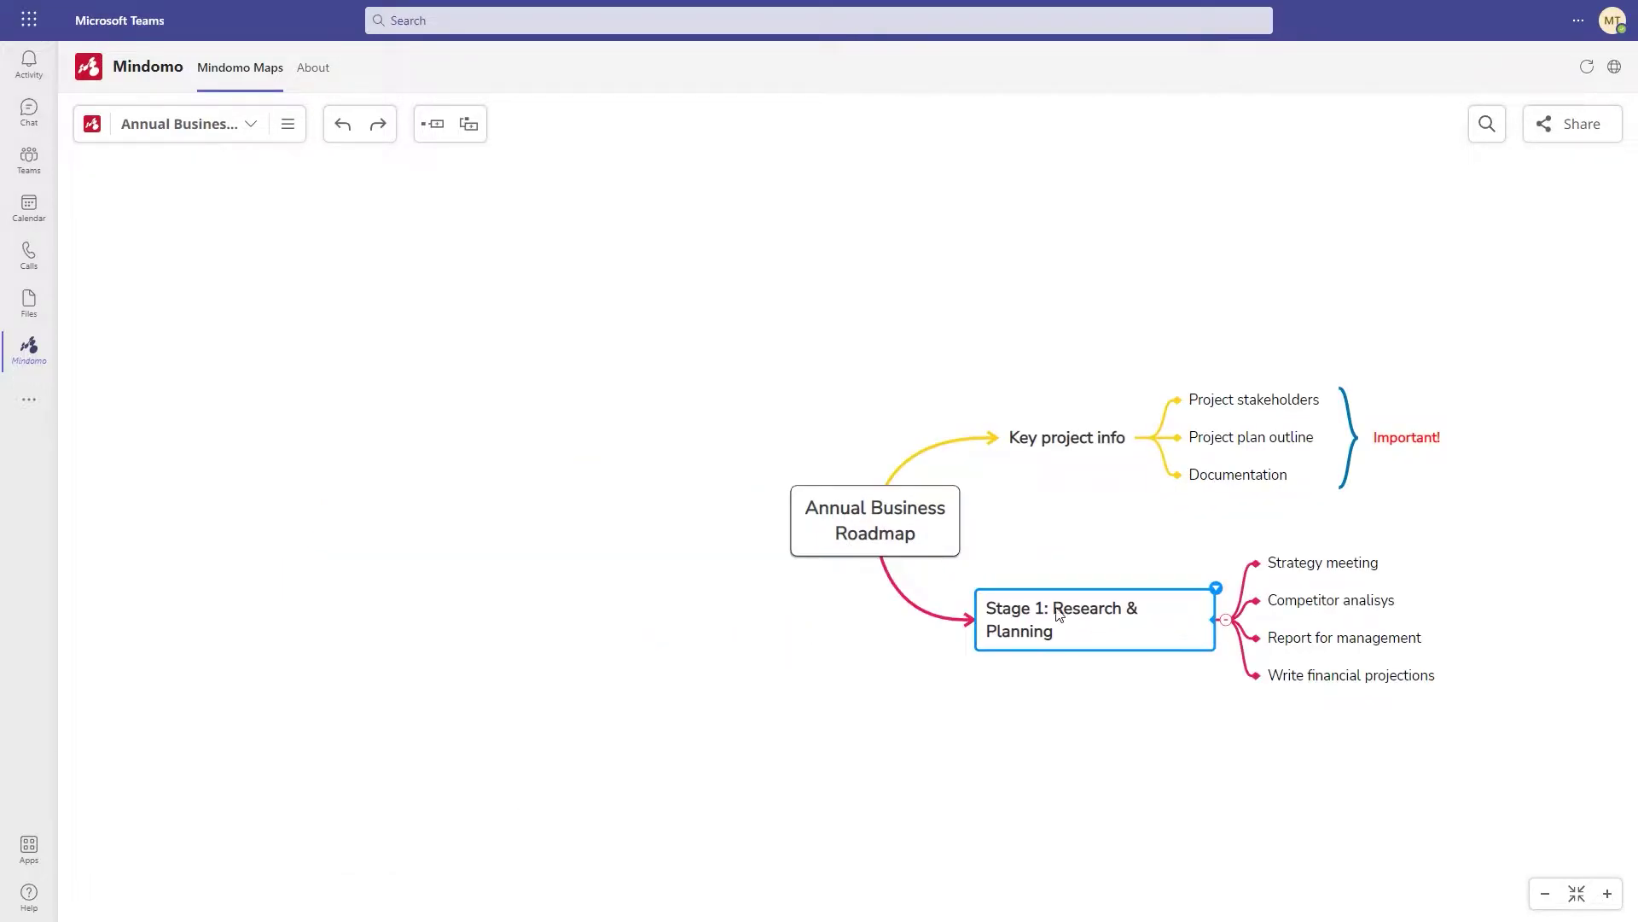
Add a key icon to Strategy meeting and icons to further Stage 1 tasks
{"action": "left_click", "coordinate": [1287, 551]}
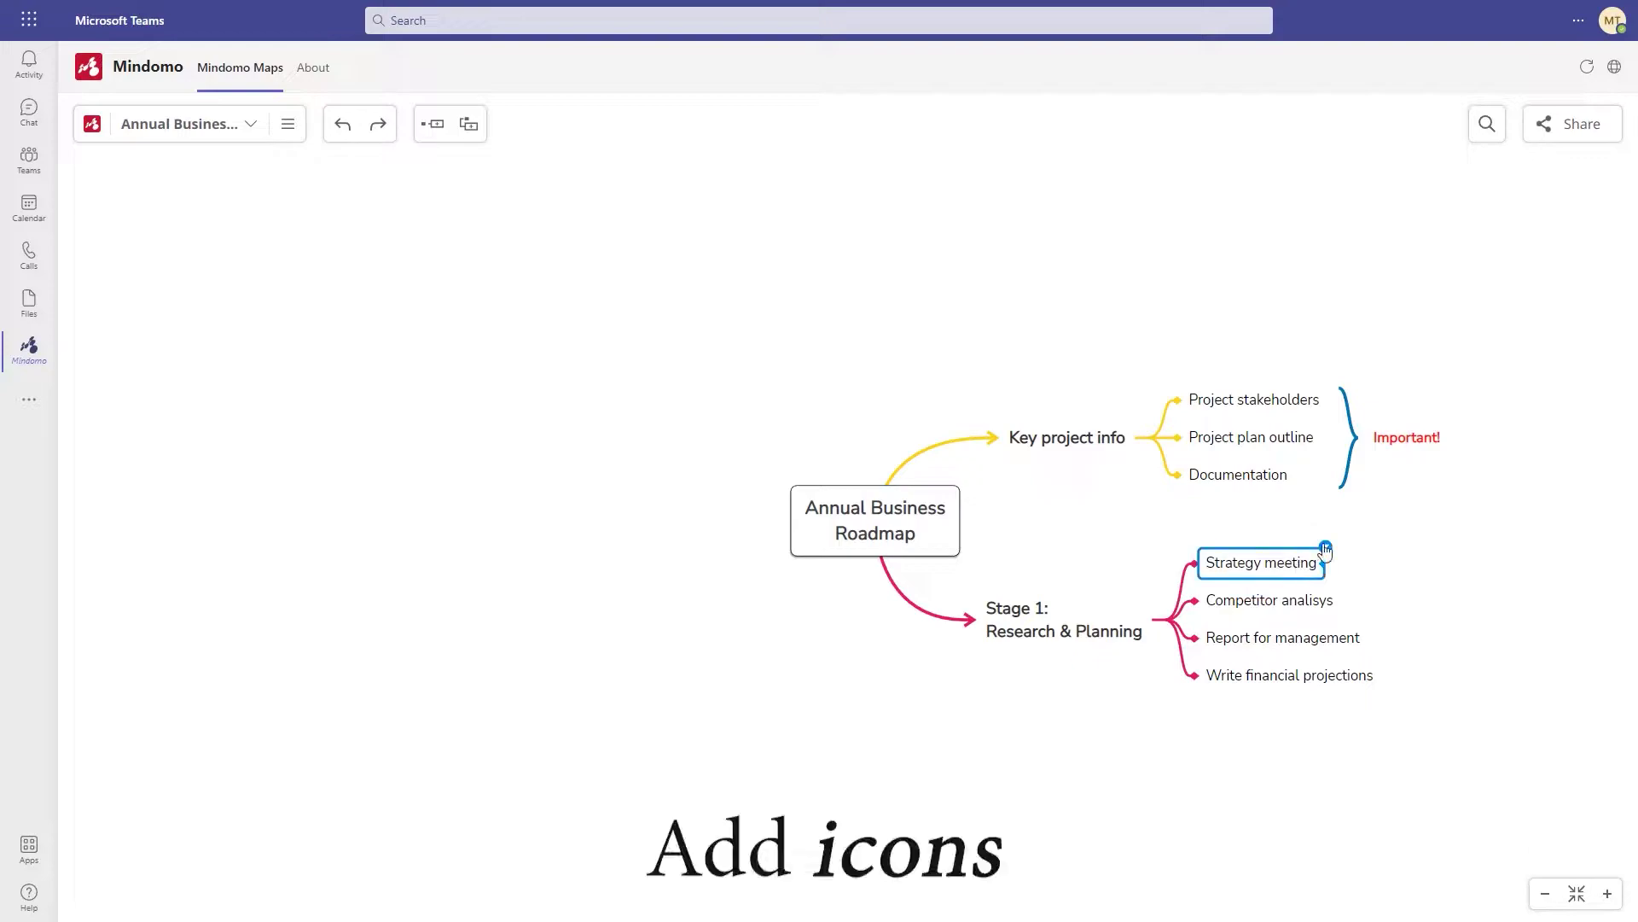
{"action": "left_click", "coordinate": [1325, 549]}
{"action": "left_click", "coordinate": [1217, 527]}
{"action": "left_click", "coordinate": [1349, 331]}
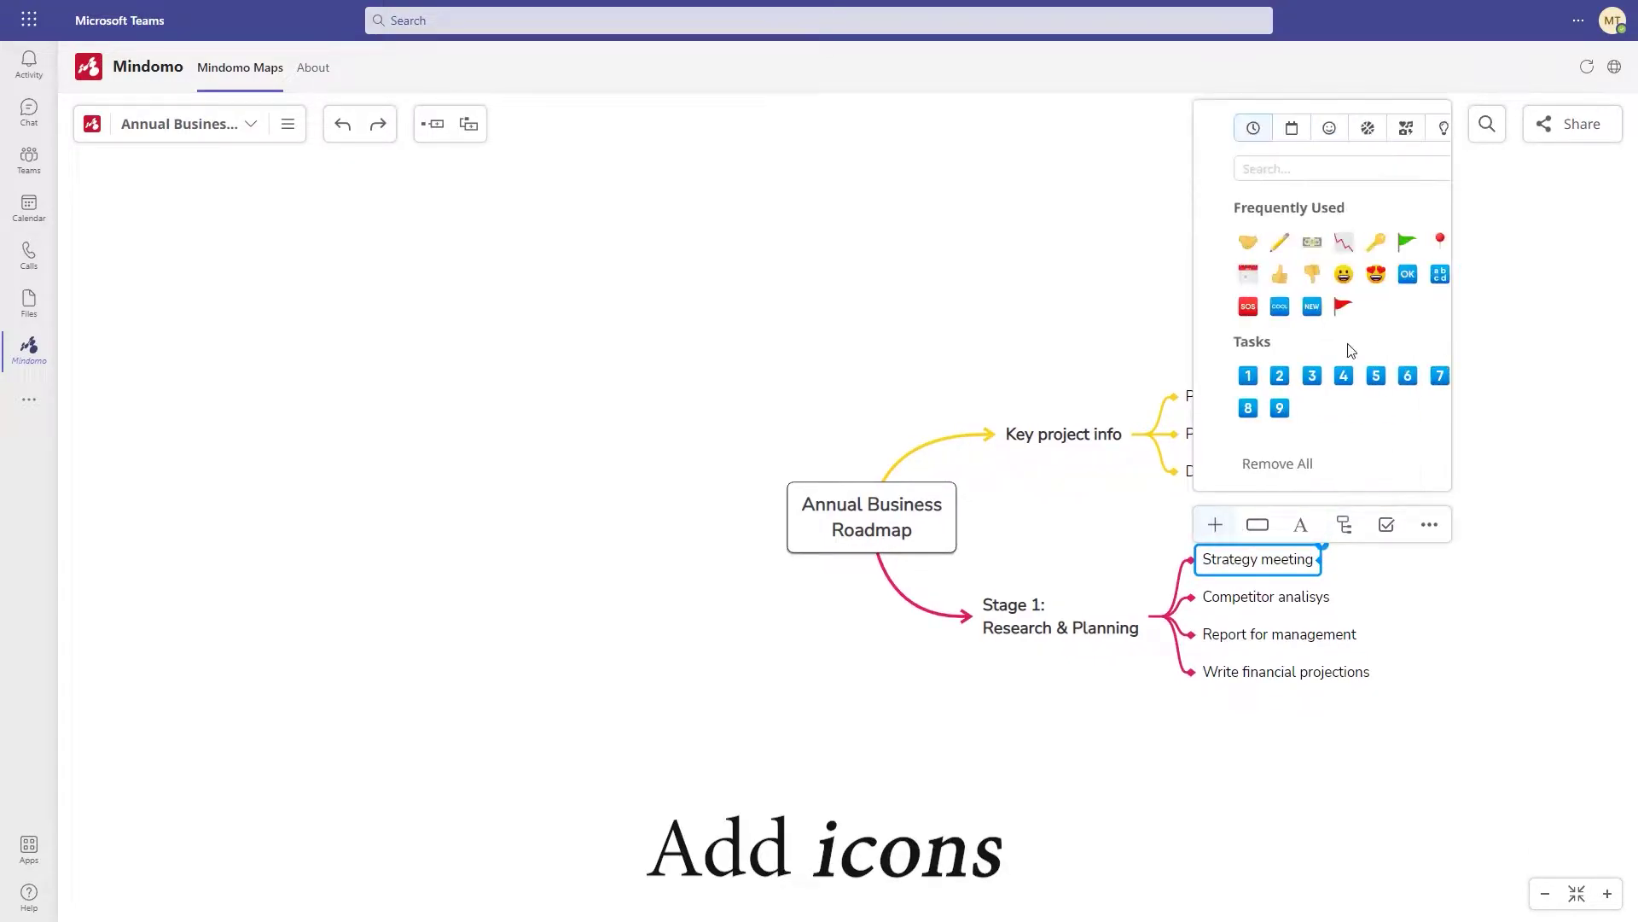
{"action": "left_click", "coordinate": [1347, 246]}
{"action": "left_click", "coordinate": [1333, 593]}
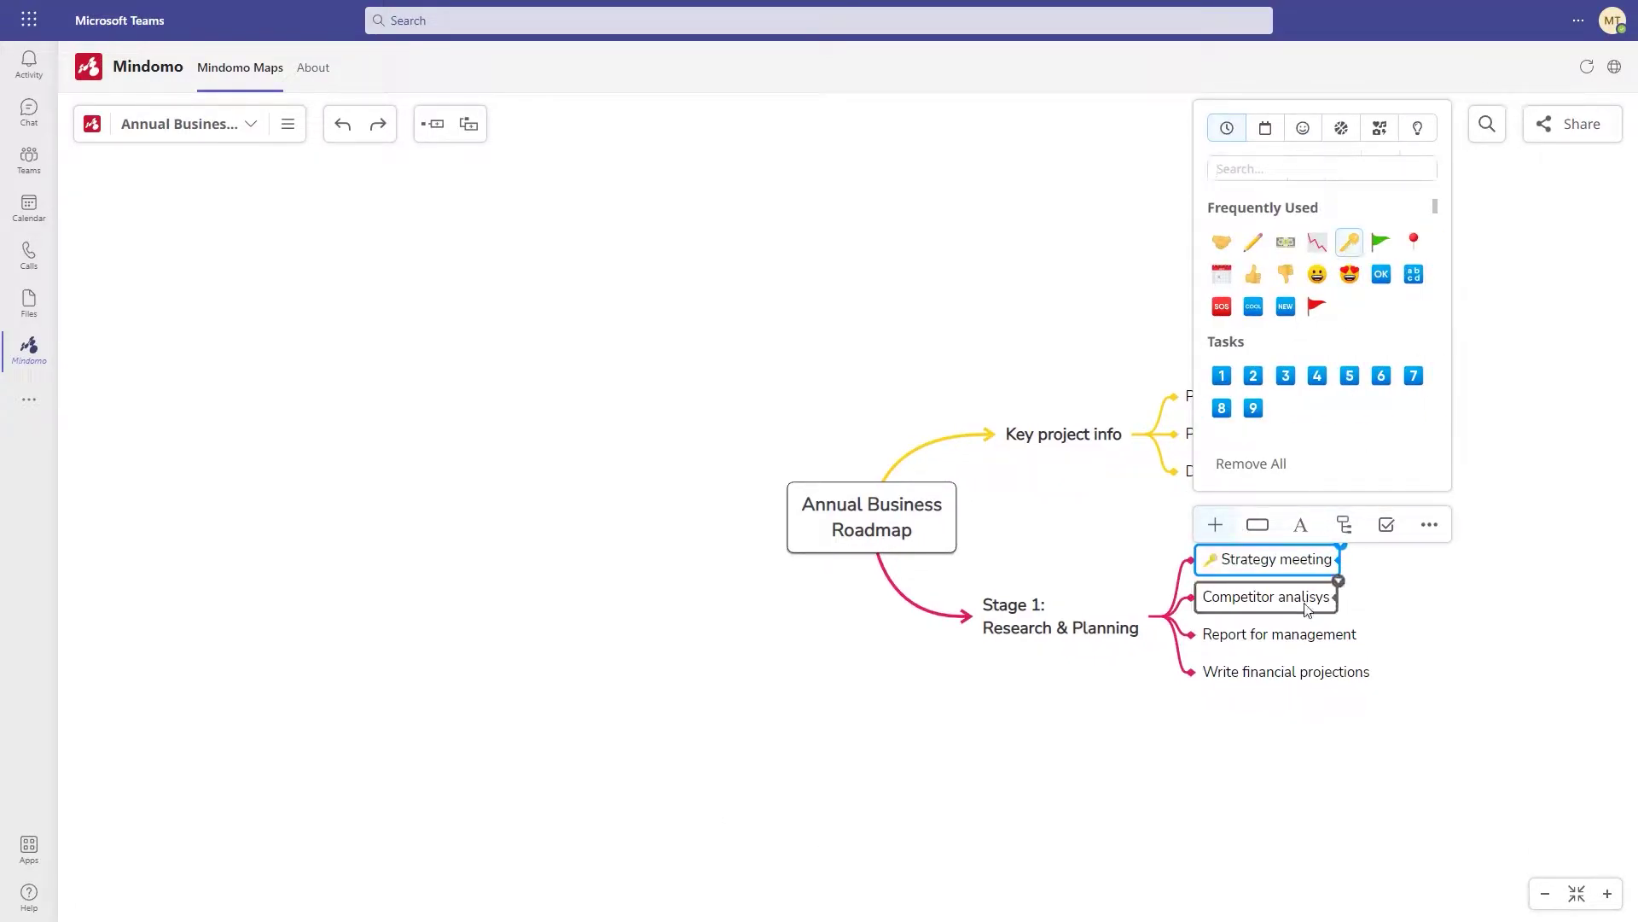
{"action": "left_click", "coordinate": [1381, 278]}
{"action": "left_click", "coordinate": [1280, 633]}
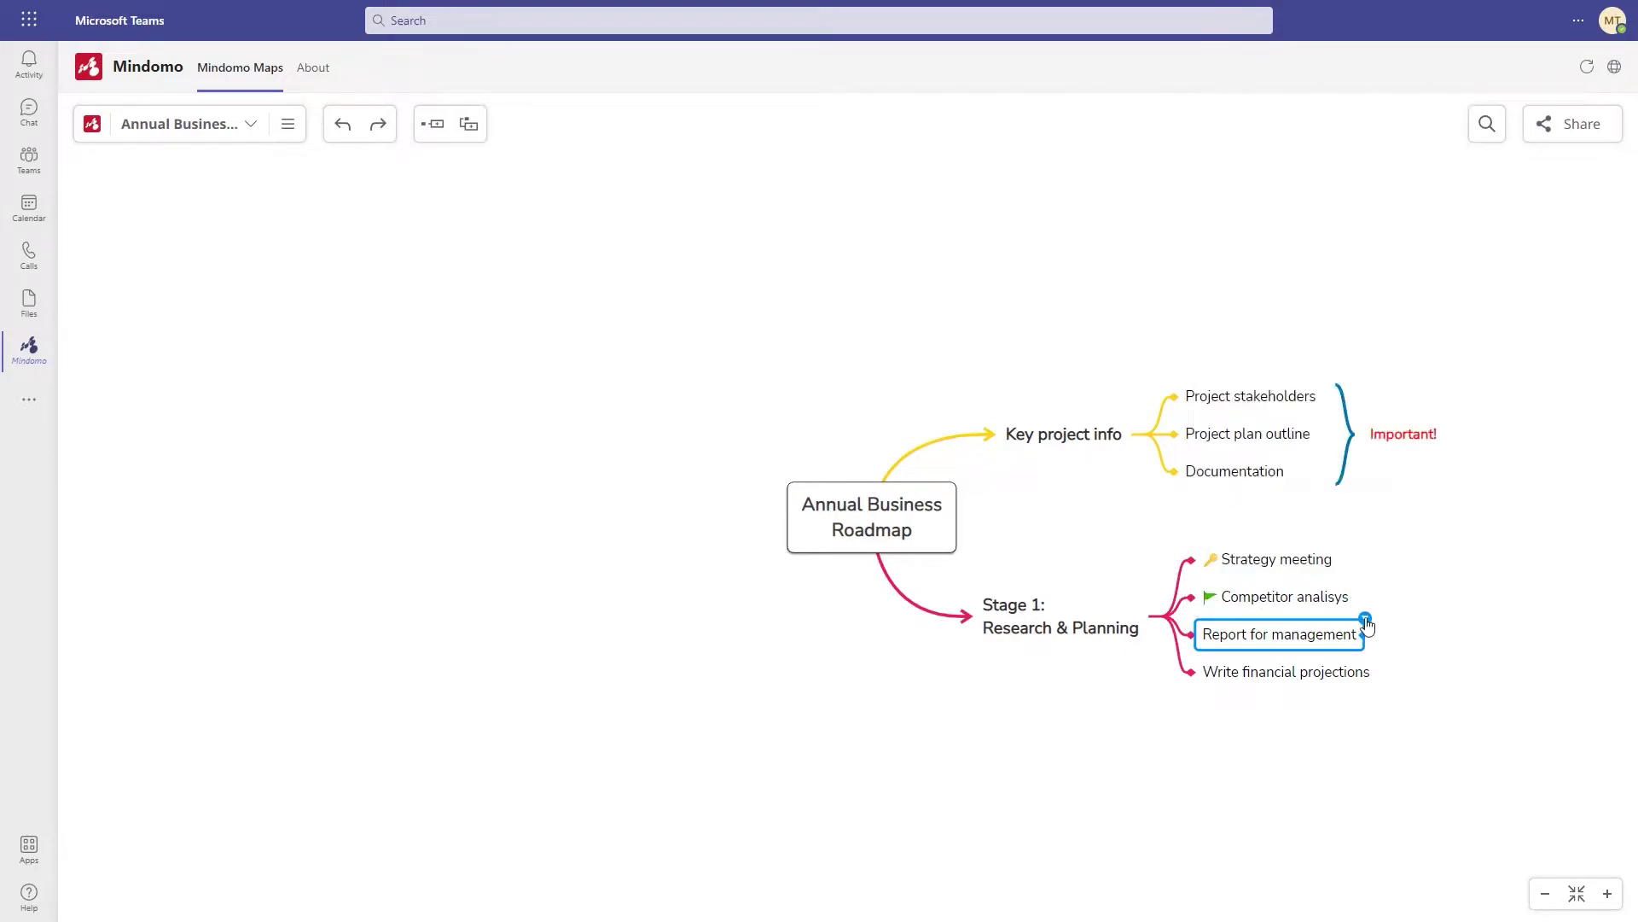
Add an icon to Write financial projections, completing the Stage 1 task icons
{"action": "left_click", "coordinate": [1317, 278]}
{"action": "left_click", "coordinate": [1286, 670]}
{"action": "left_click", "coordinate": [1287, 349]}
{"action": "left_click", "coordinate": [1061, 623]}
Add 'Stage 2: Financial Projections' with Write proposal and presentation, Meetings with investors, Organize fundraiser
{"action": "key", "text": "Return"}
{"action": "type", "text": "Stage 2: Financial Projections"}
{"action": "key", "text": "Tab"}
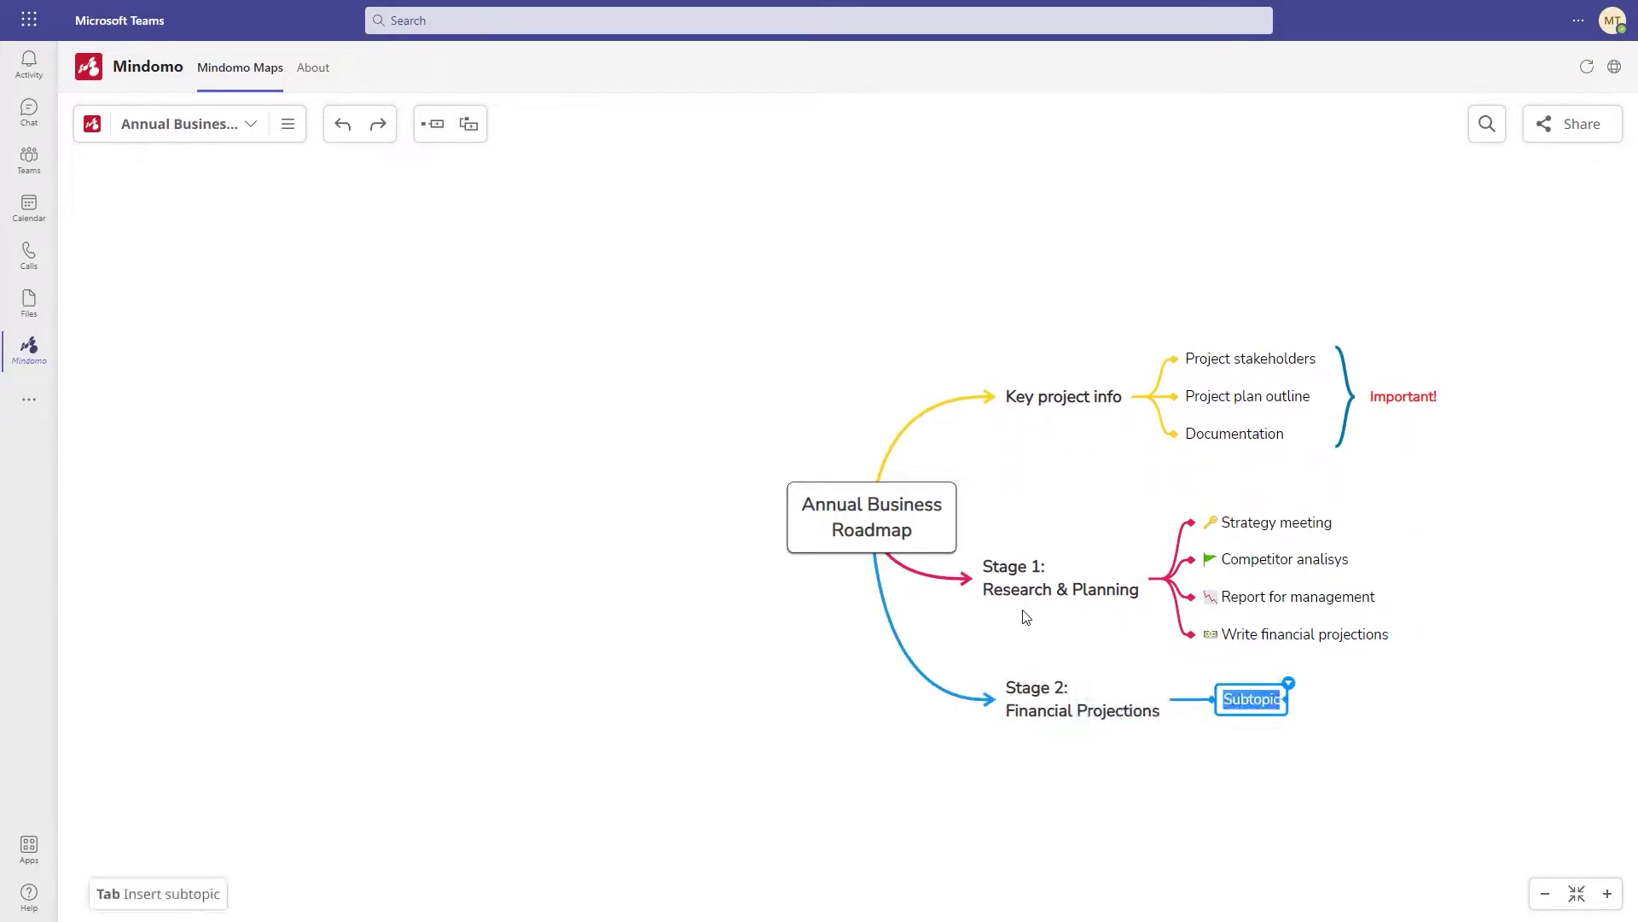
{"action": "type", "text": "Write proposal and presentation"}
{"action": "key", "text": "Return"}
{"action": "type", "text": "Meetings with investors"}
{"action": "key", "text": "Return"}
{"action": "type", "text": "Organize fundraiser"}
Give Organize fundraiser subtasks Set time, Set date and Invite people, then collapse them
{"action": "key", "text": "Tab"}
{"action": "type", "text": "Set time"}
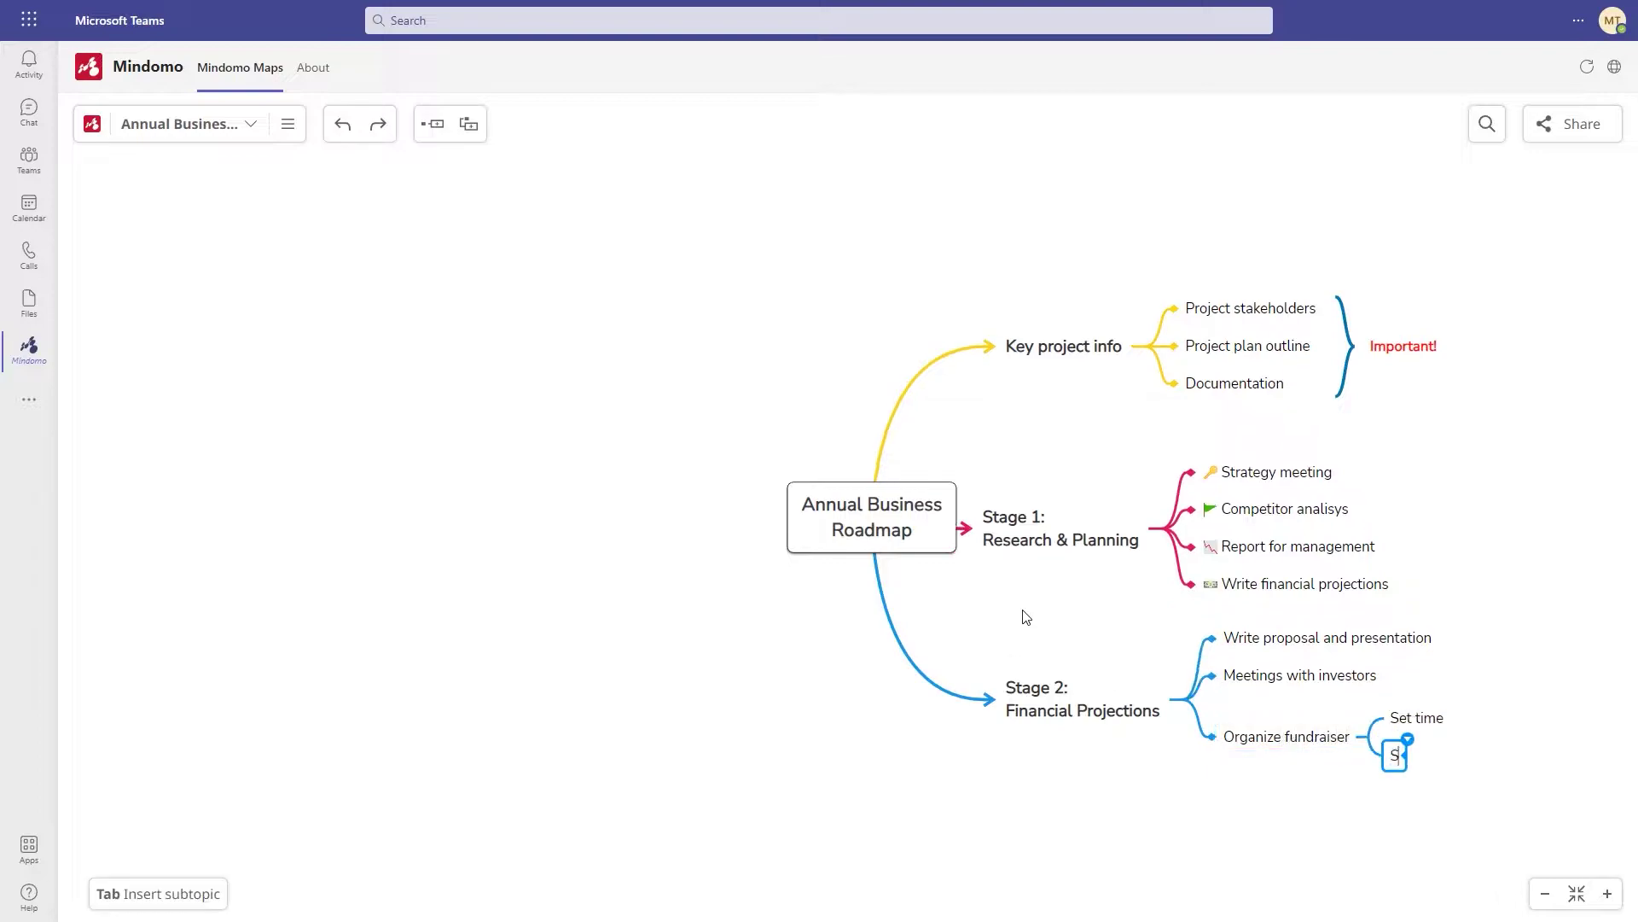
{"action": "key", "text": "Return"}
{"action": "type", "text": "Set date"}
{"action": "key", "text": "Return"}
{"action": "type", "text": "Invite people"}
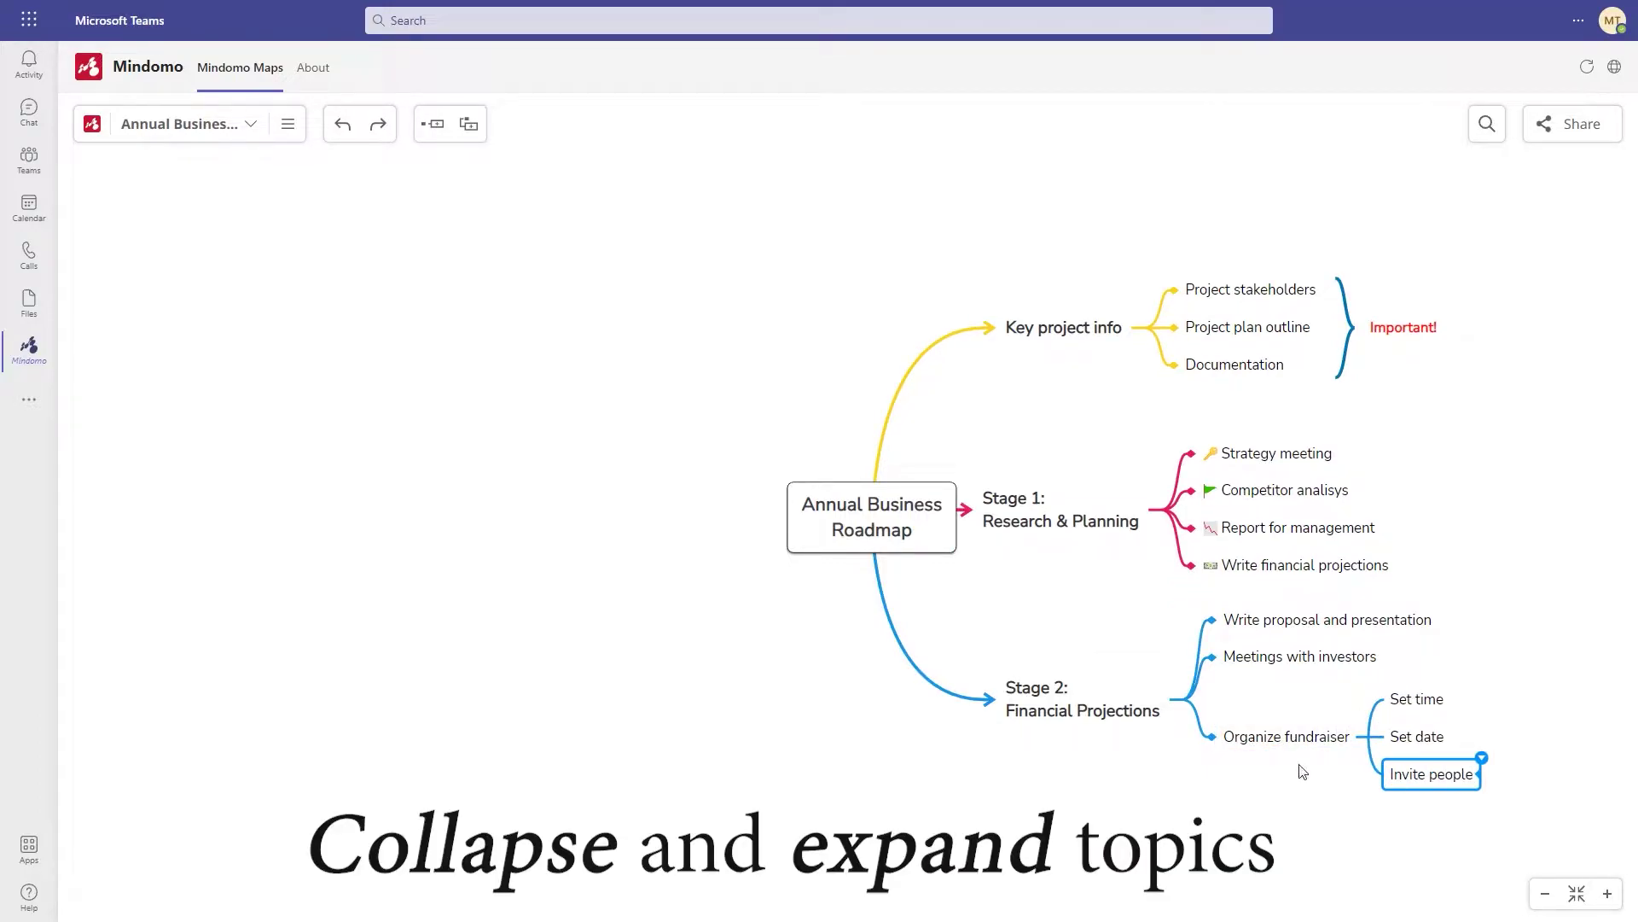
{"action": "left_click", "coordinate": [1368, 737]}
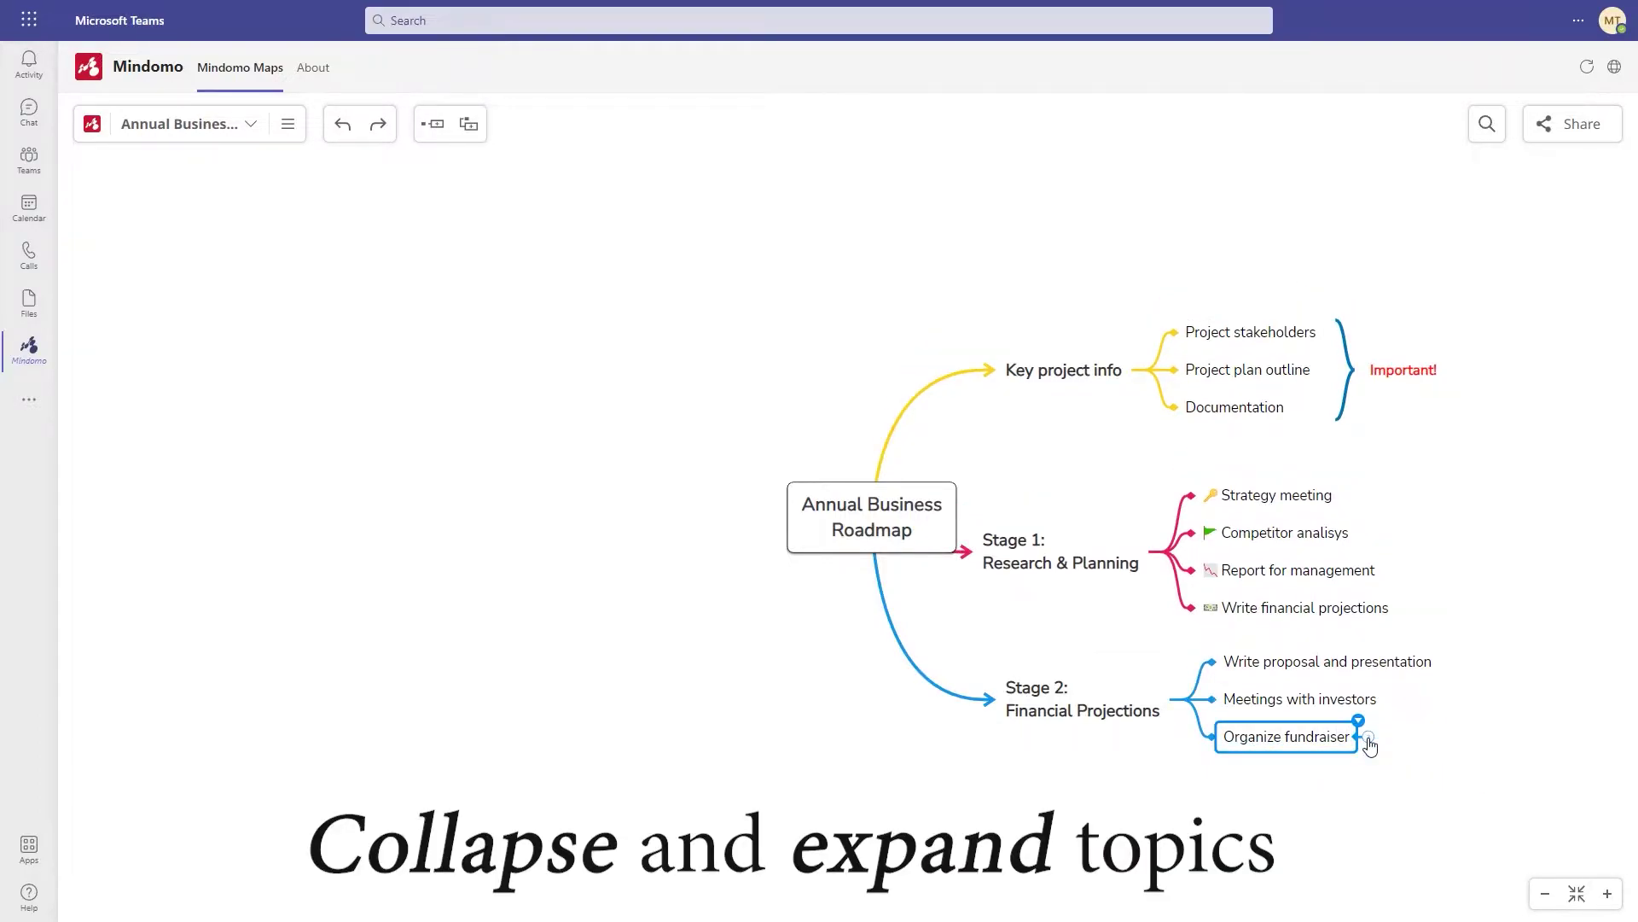
{"action": "left_click", "coordinate": [1368, 738]}
{"action": "left_click", "coordinate": [1368, 737]}
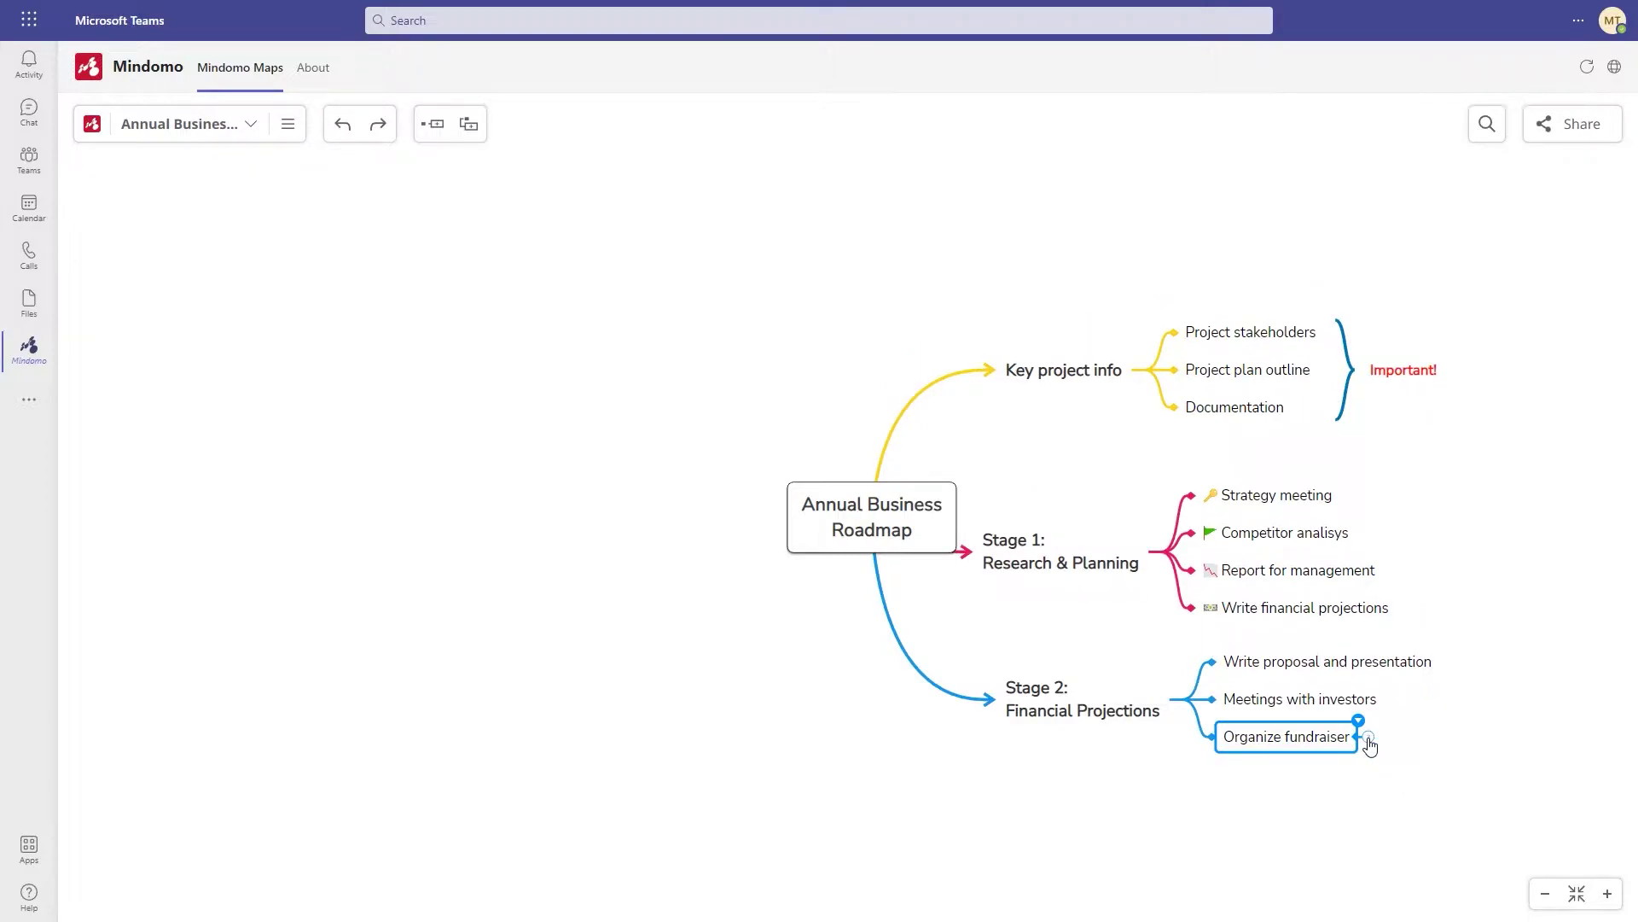
{"action": "key", "text": "Return"}
Name the fourth task 'Ads' and draw a relationship from Write financial projections to Stage 2
{"action": "type", "text": "Ads"}
{"action": "key", "text": "Return"}
{"action": "left_click", "coordinate": [1301, 589]}
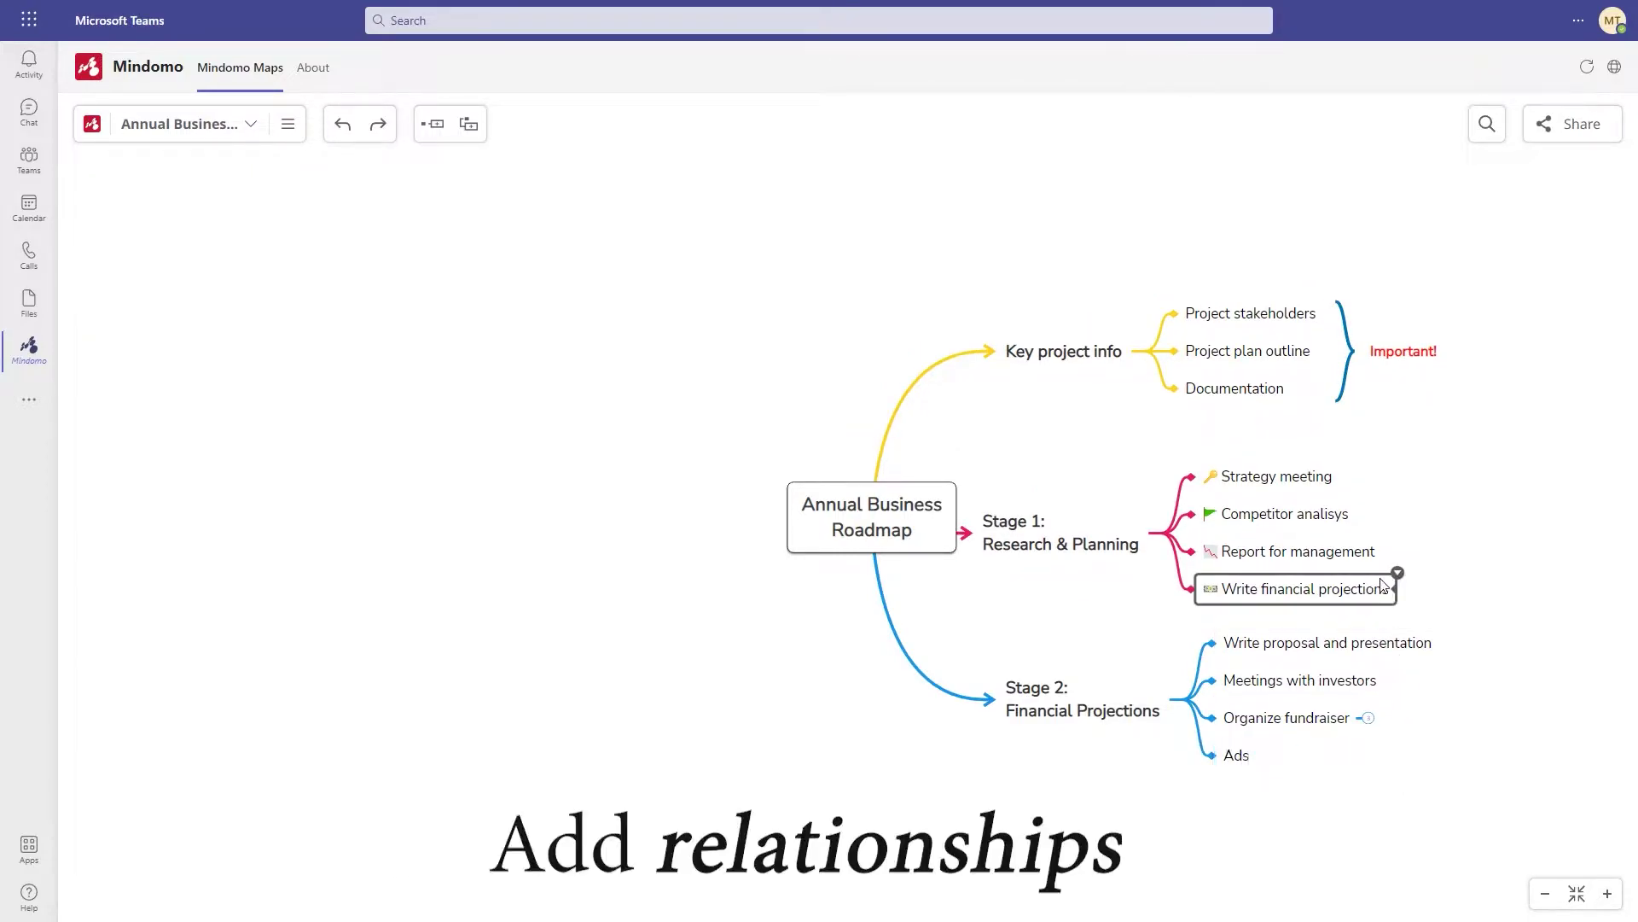
{"action": "left_click", "coordinate": [1206, 553]}
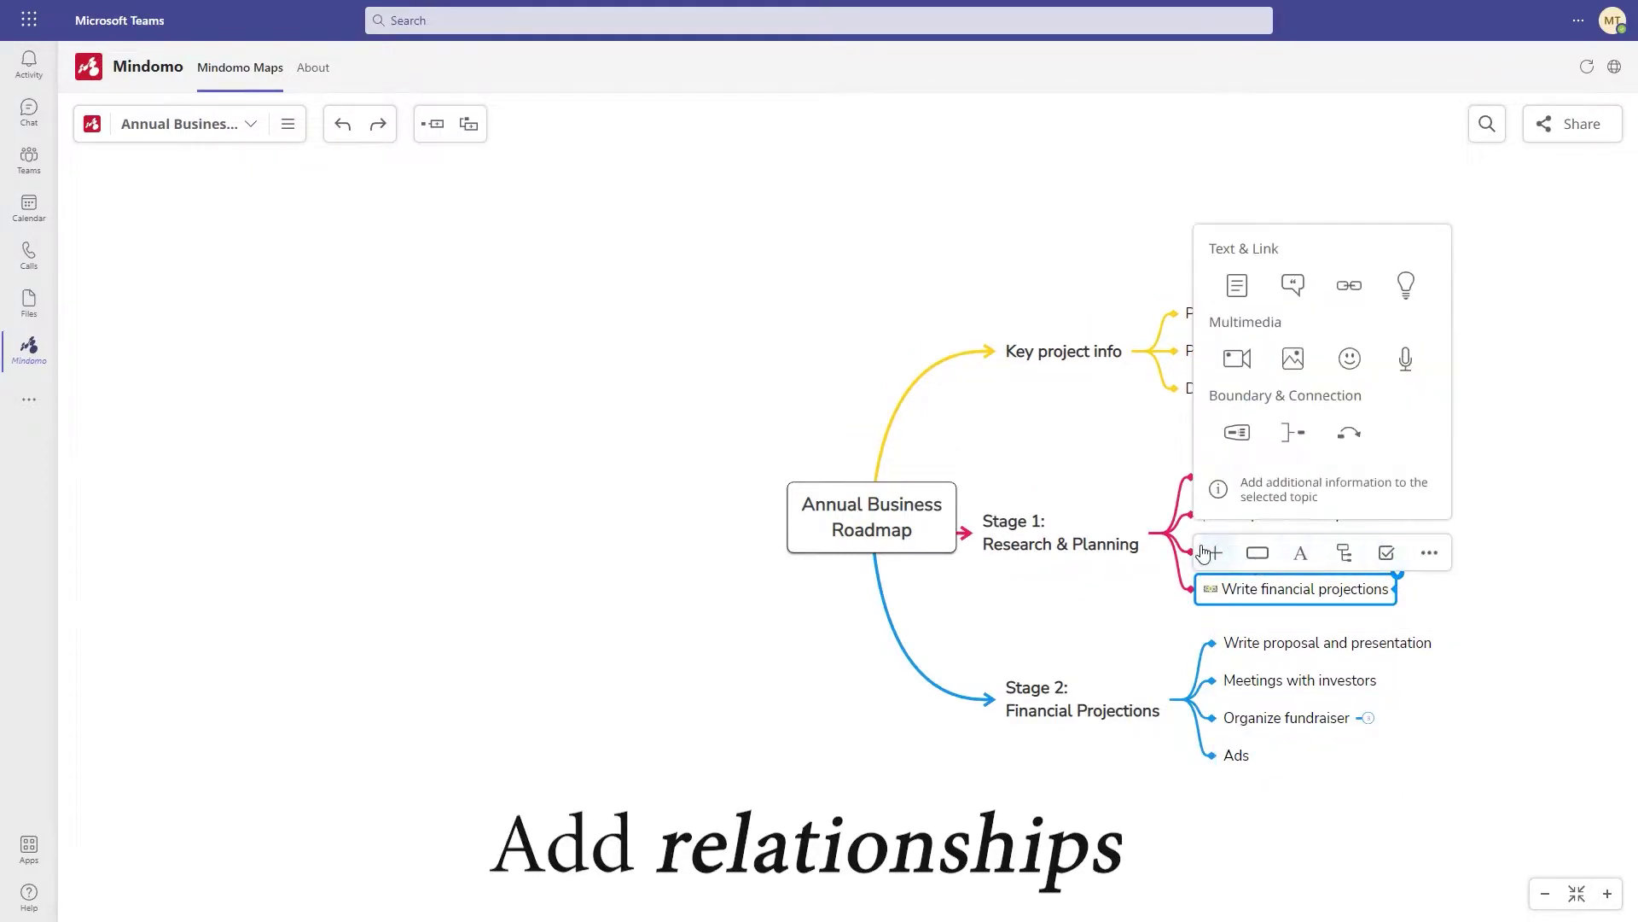
{"action": "left_click", "coordinate": [1349, 432]}
{"action": "left_click", "coordinate": [1067, 696]}
{"action": "left_click_drag", "start_coordinate": [1359, 656], "coordinate": [1129, 623]}
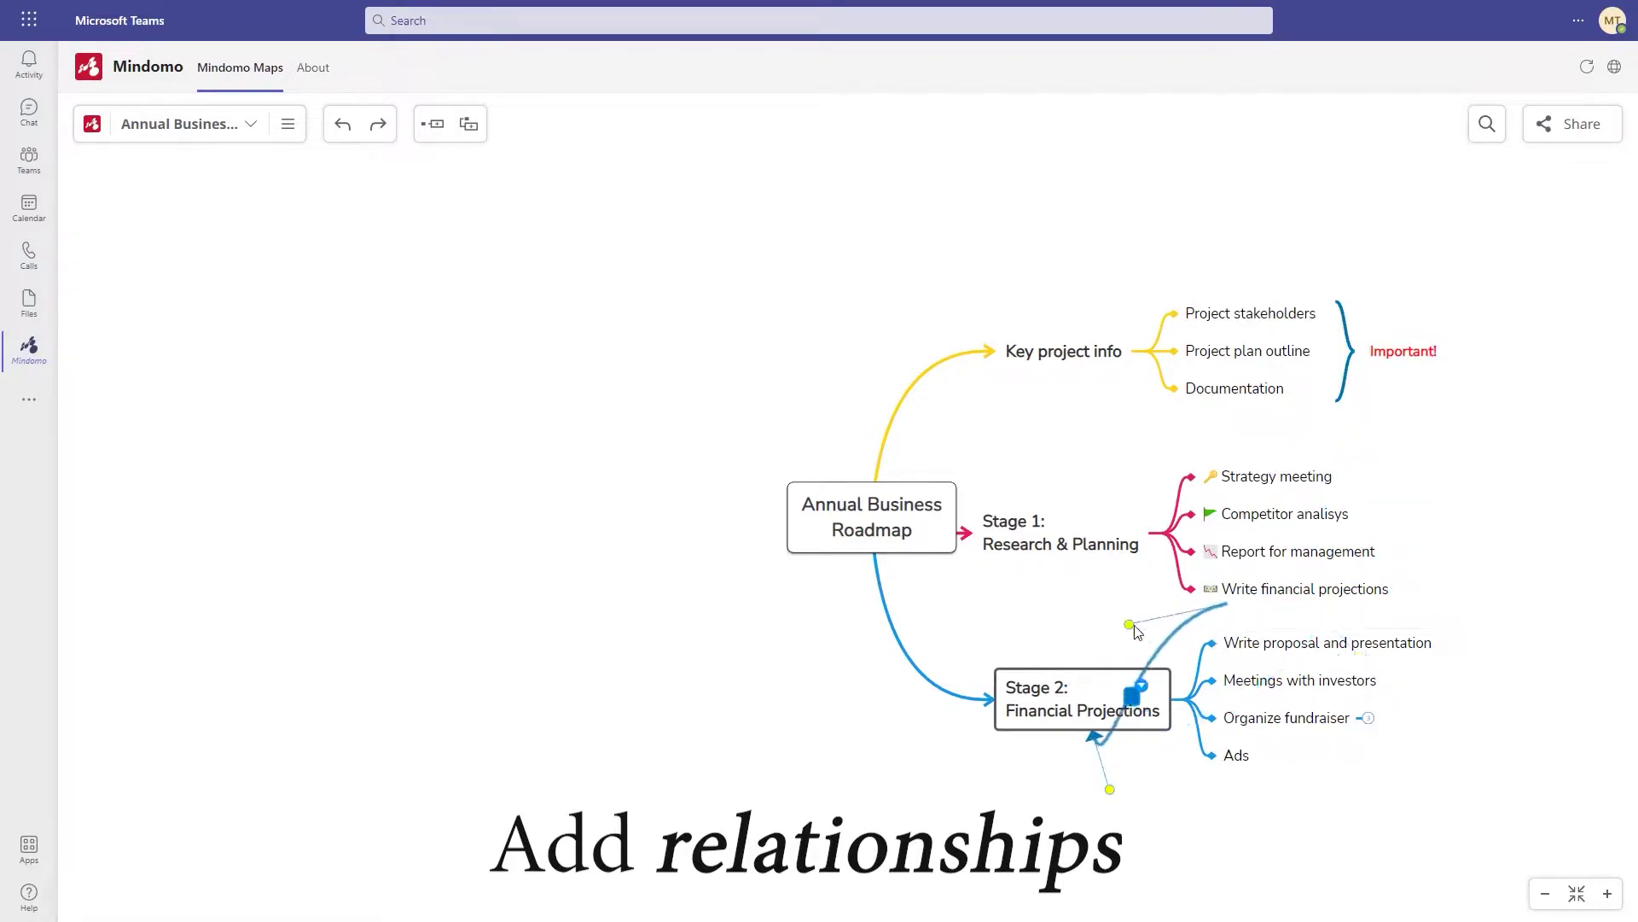
{"action": "left_click_drag", "start_coordinate": [1110, 789], "coordinate": [1054, 592]}
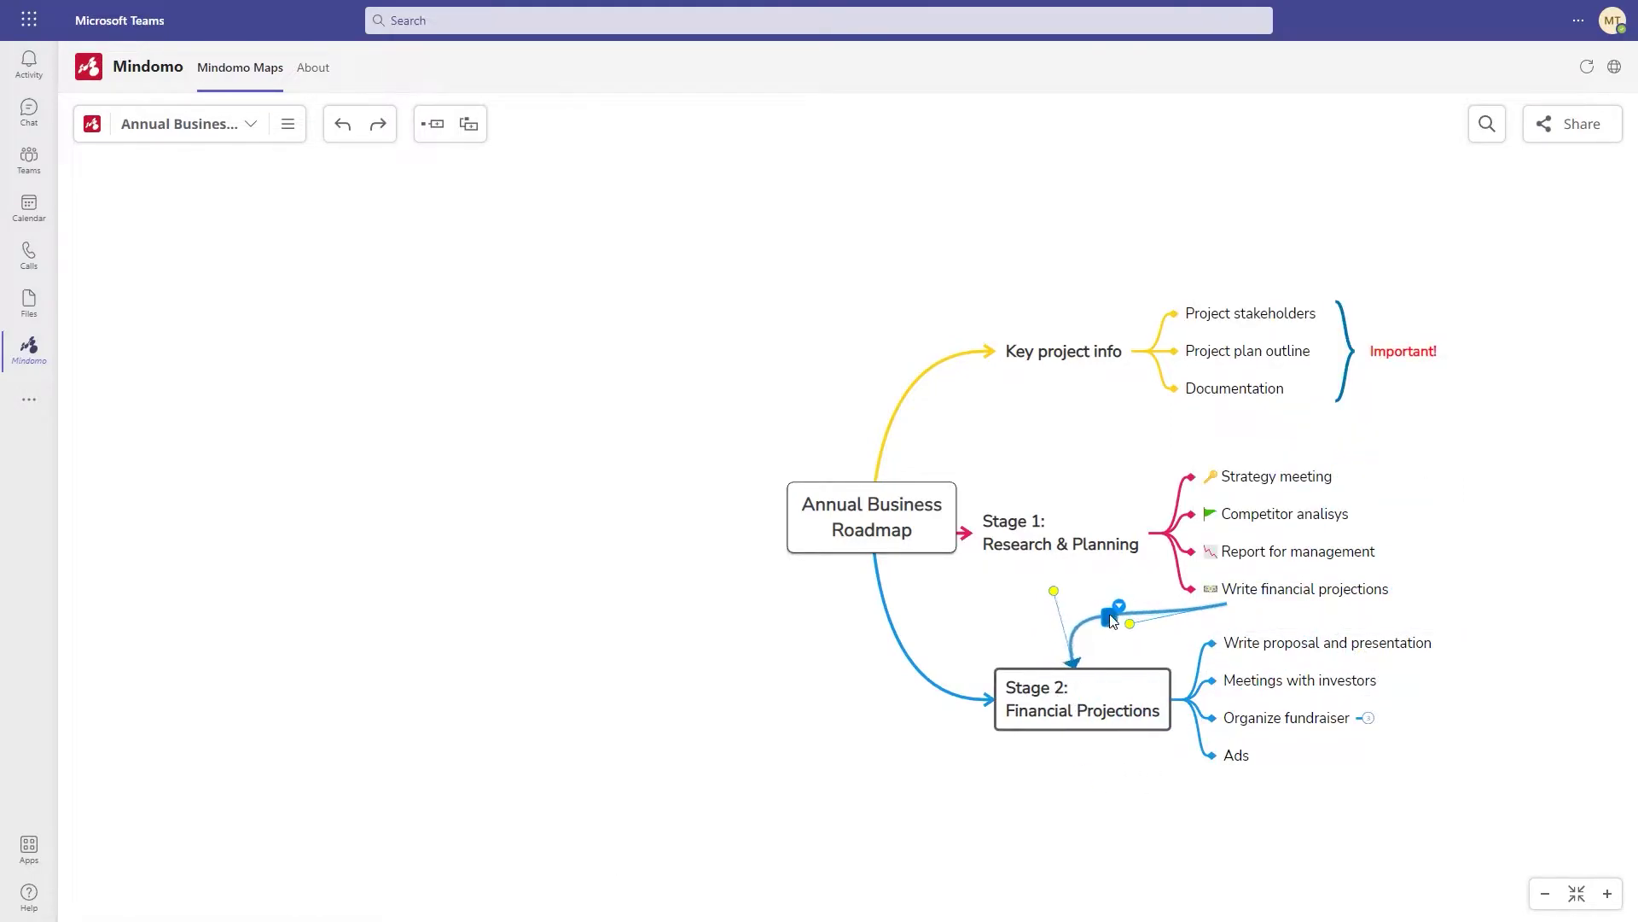
{"action": "left_click", "coordinate": [1451, 556]}
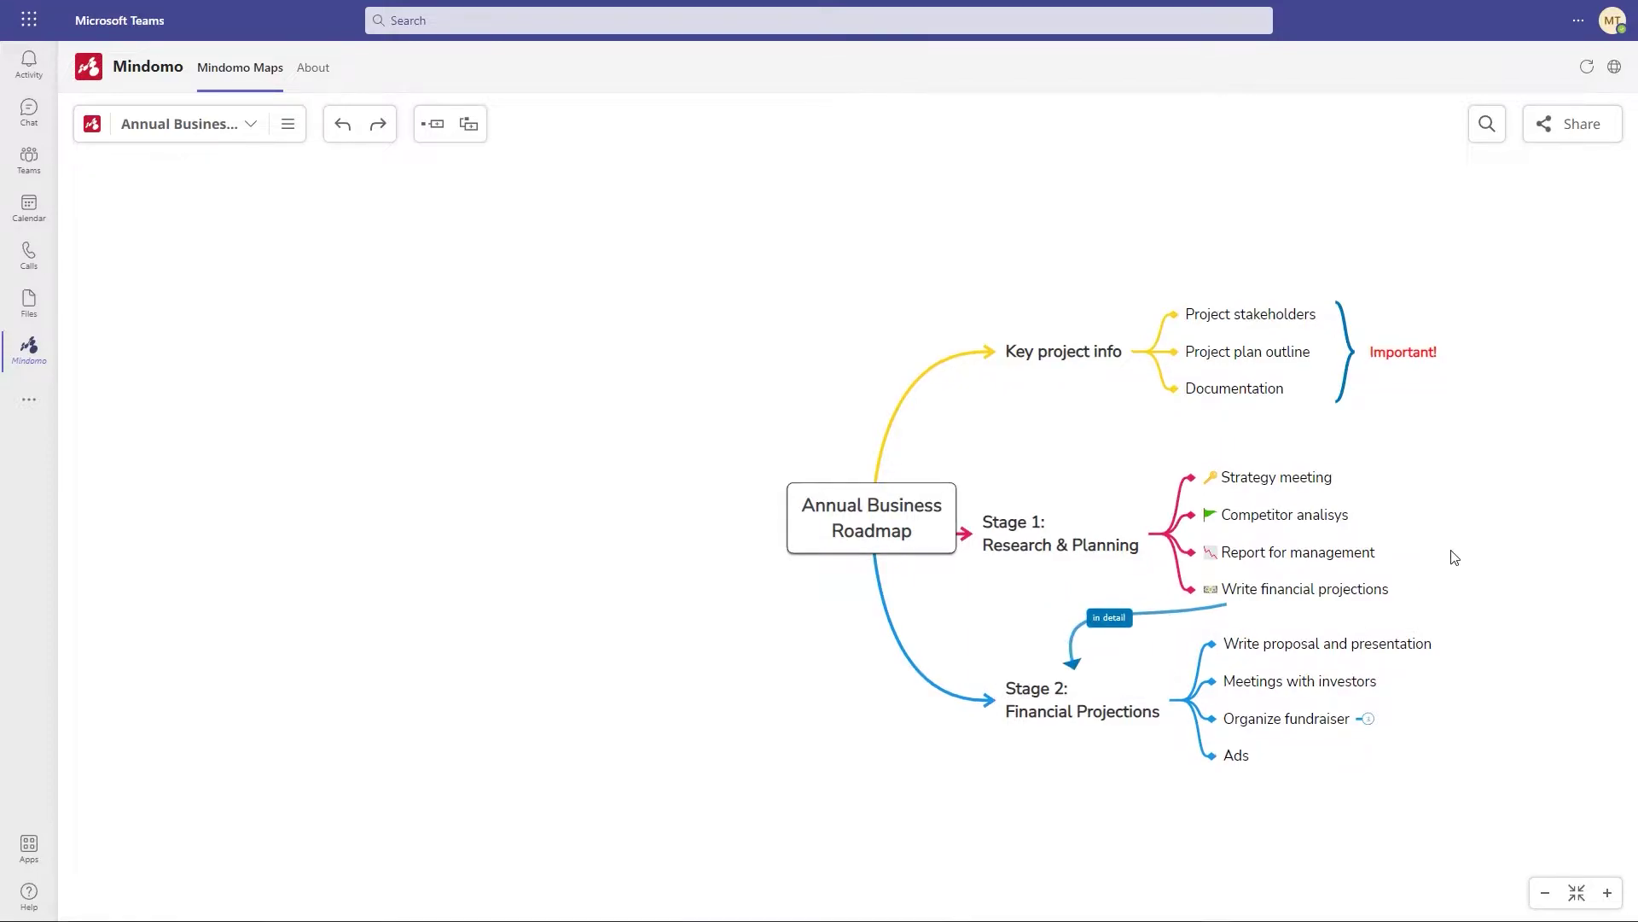
Shift the Stage 1 branch further right from the centre
{"action": "scroll", "coordinate": [1454, 556], "scroll_direction": "up", "scroll_amount": 3}
{"action": "scroll", "coordinate": [1453, 555], "scroll_direction": "up", "scroll_amount": 2}
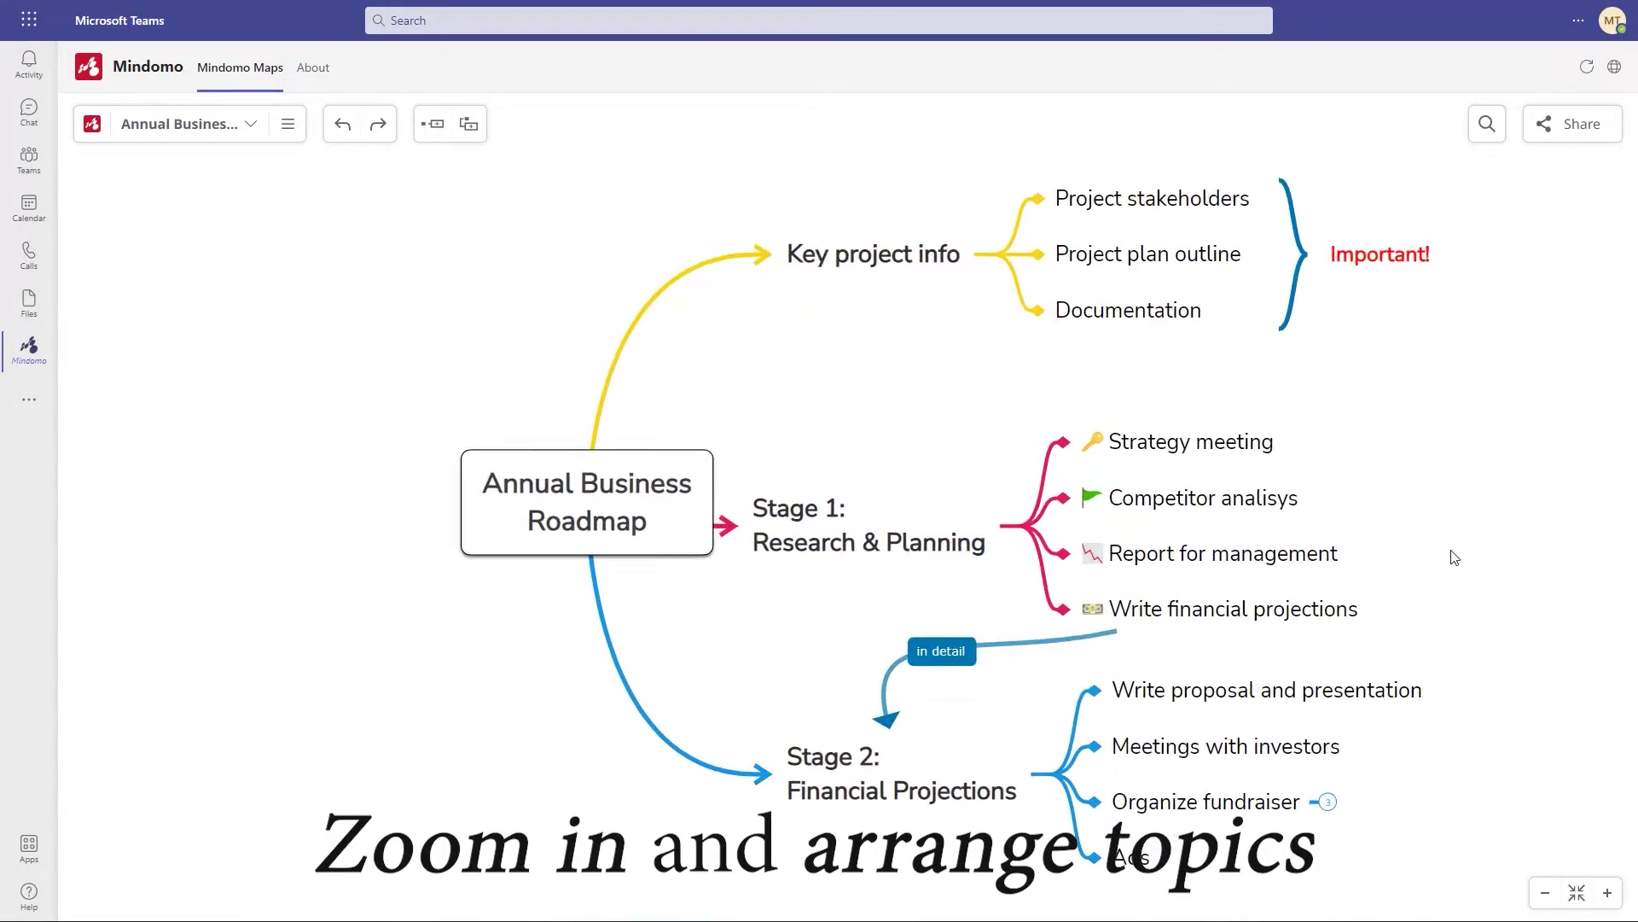
{"action": "left_click_drag", "start_coordinate": [726, 504], "coordinate": [808, 504]}
{"action": "left_click", "coordinate": [1433, 541]}
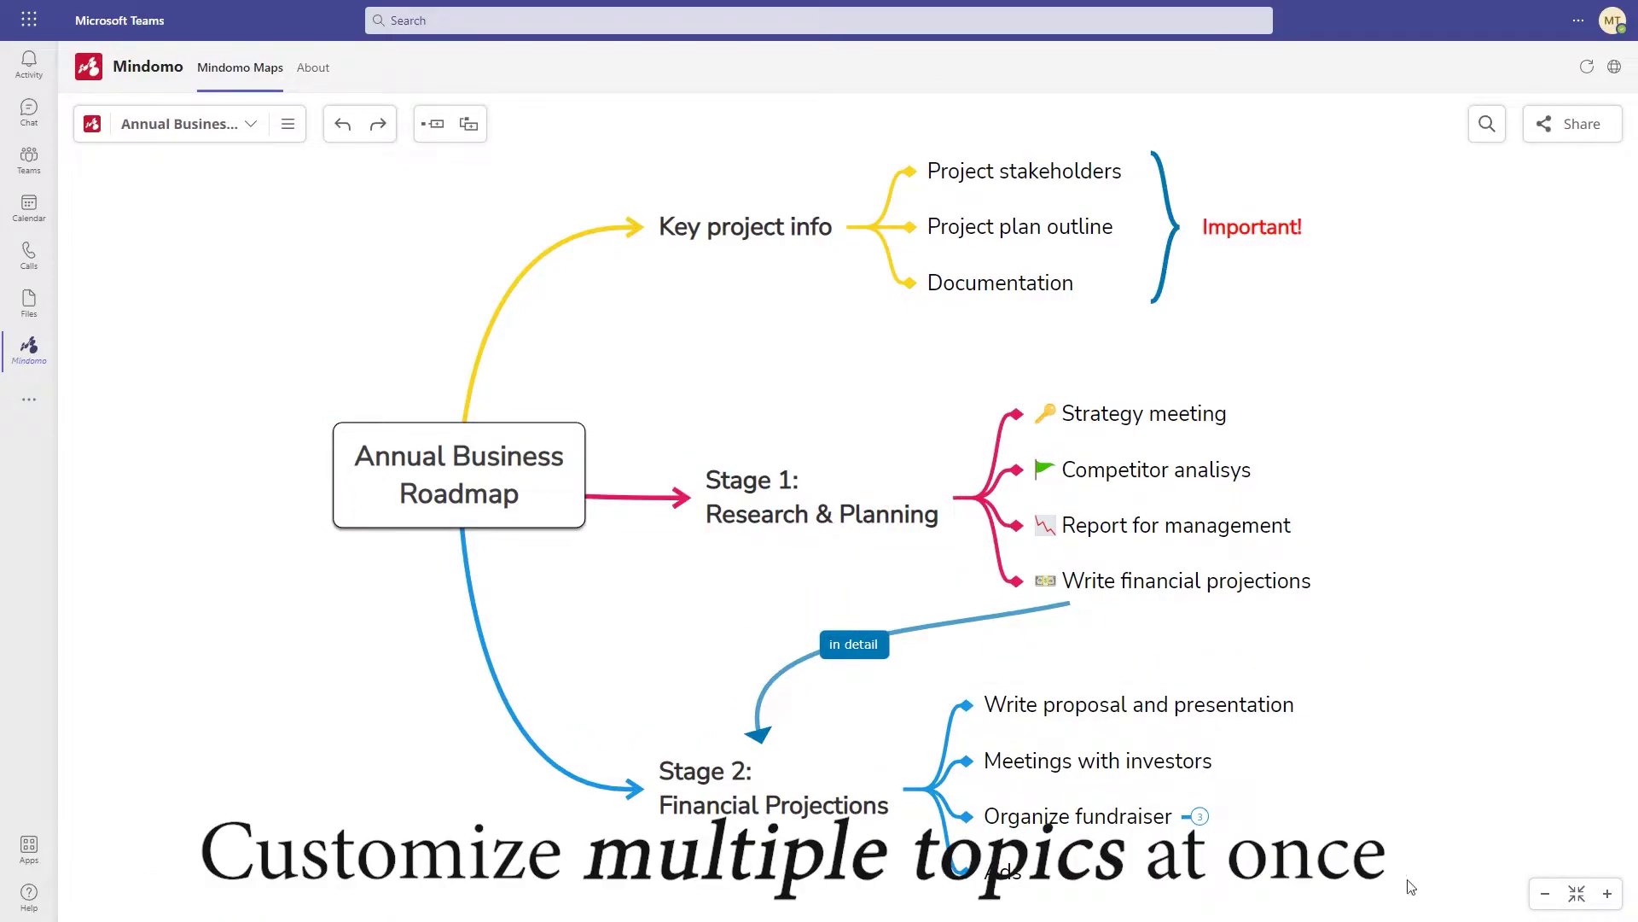
Set the four Stage 2 subtopics as checkbox tasks
{"action": "left_click_drag", "start_coordinate": [1411, 888], "coordinate": [990, 607]}
{"action": "left_click", "coordinate": [1288, 612]}
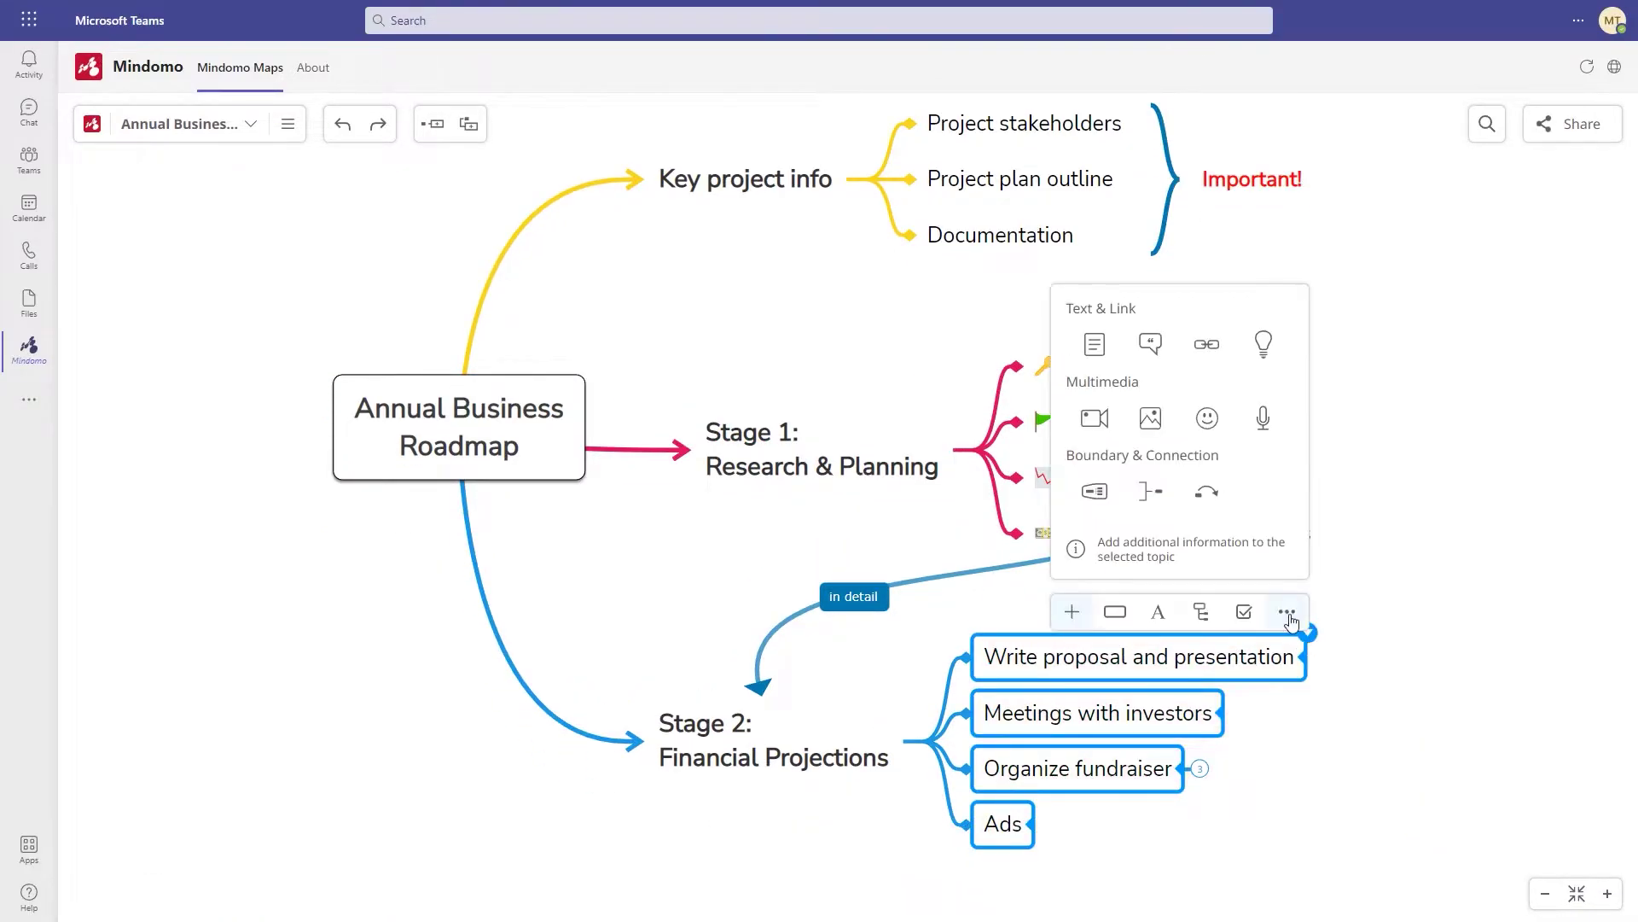
{"action": "left_click", "coordinate": [1288, 613]}
{"action": "left_click", "coordinate": [1261, 457]}
{"action": "left_click", "coordinate": [1181, 333]}
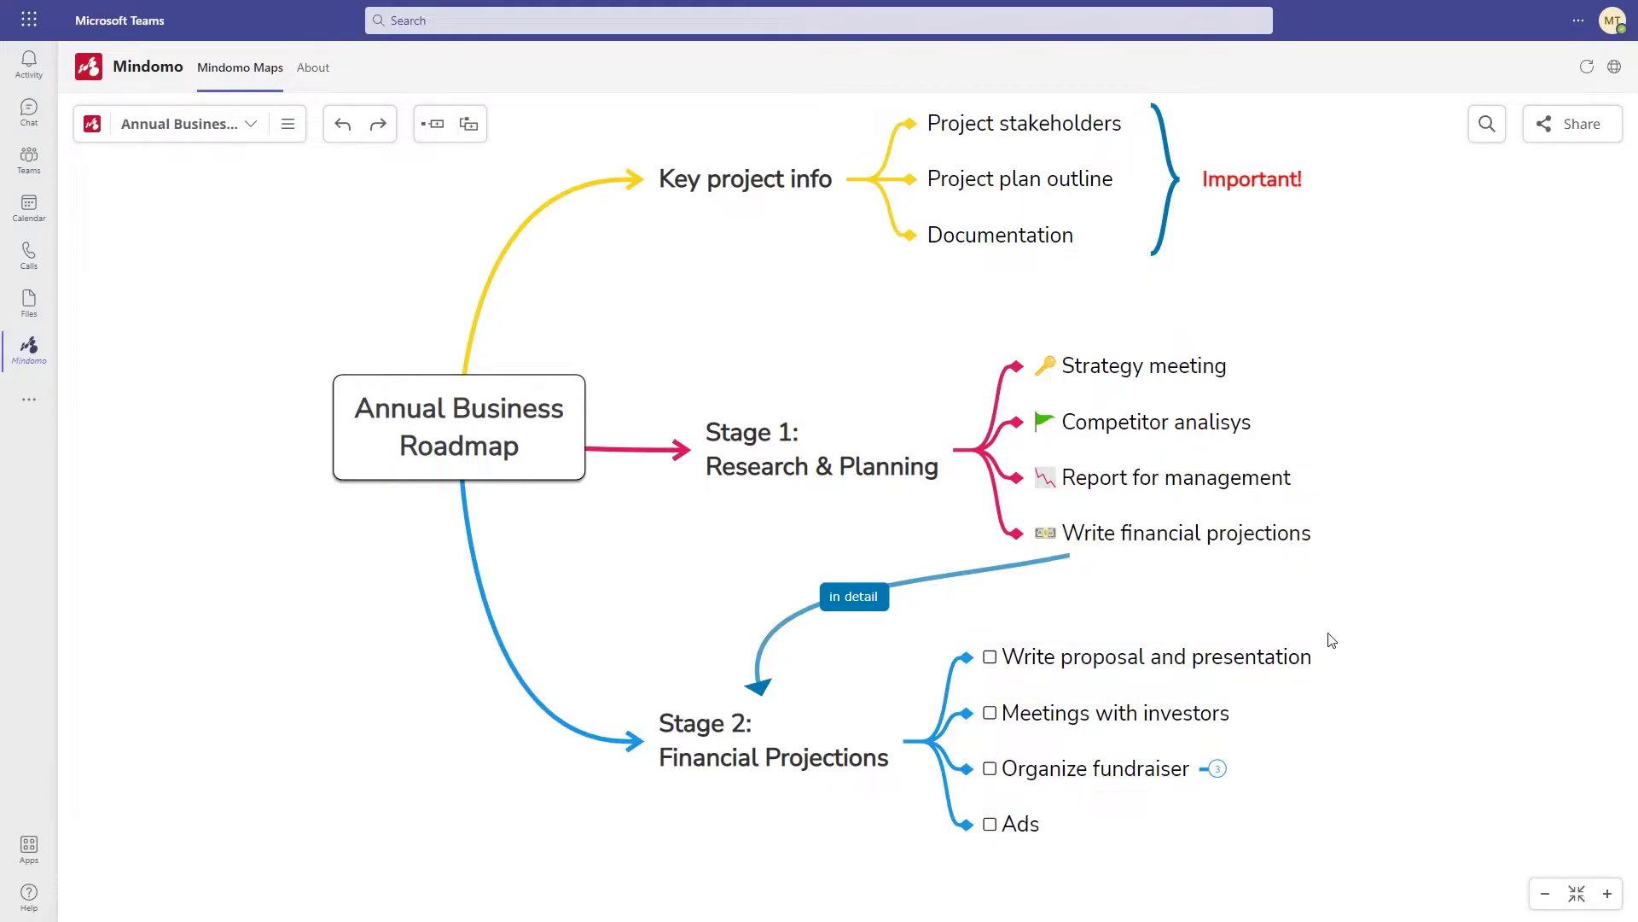
Schedule Write proposal and presentation from August 15 to August 16
{"action": "left_click", "coordinate": [1305, 659]}
{"action": "left_click", "coordinate": [1305, 612]}
{"action": "left_click", "coordinate": [1261, 612]}
{"action": "left_click", "coordinate": [1177, 455]}
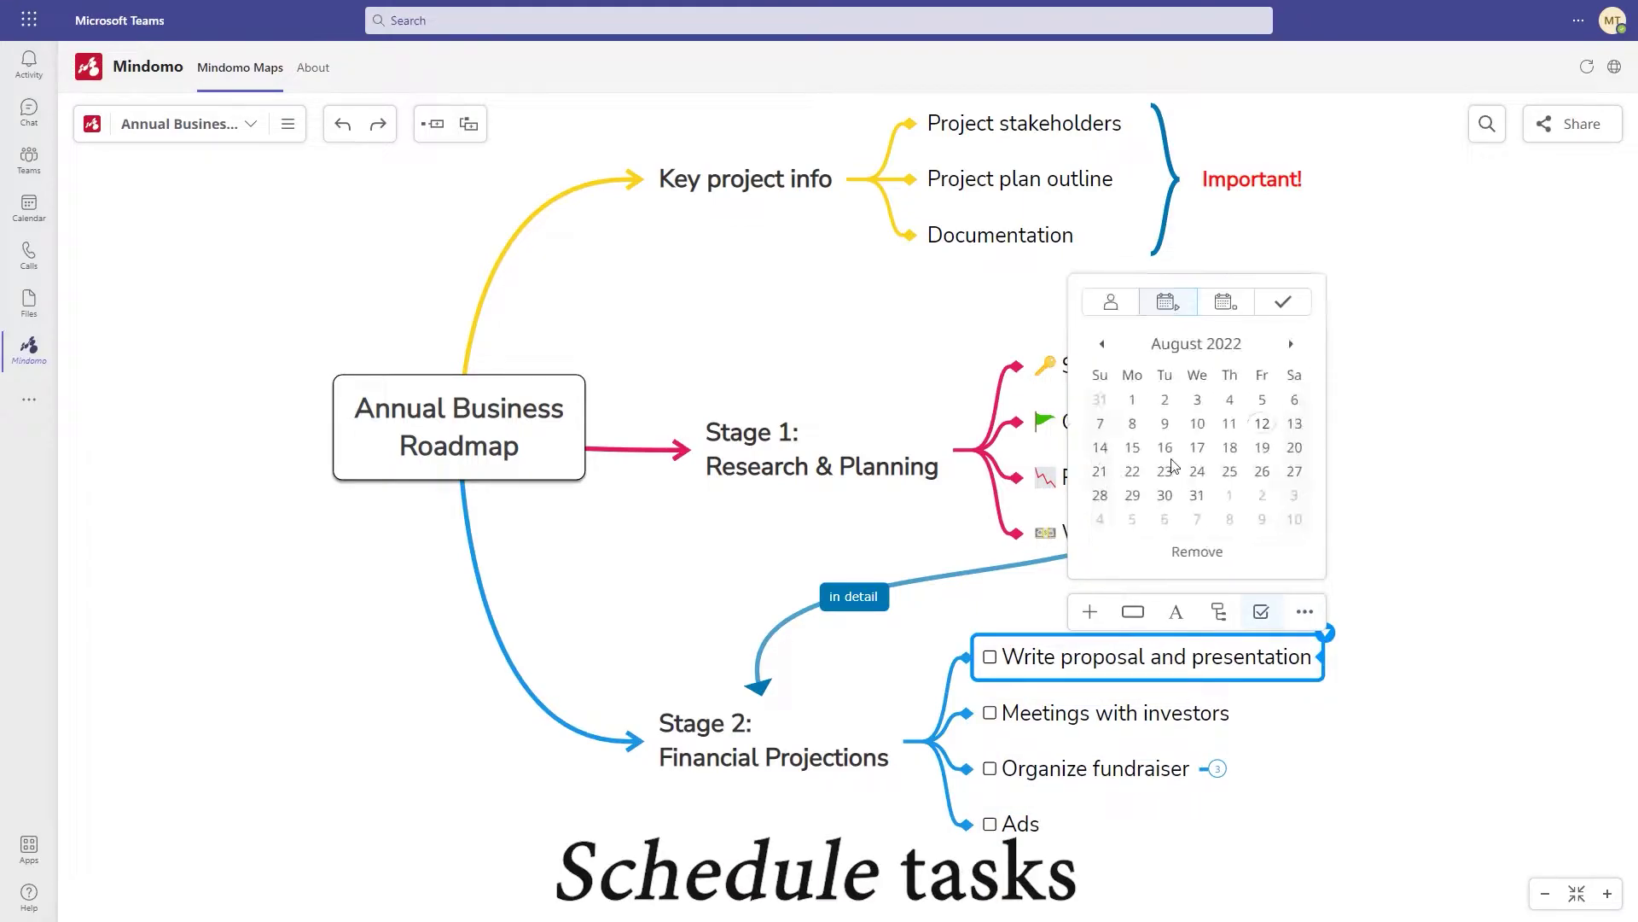
{"action": "left_click", "coordinate": [1225, 301]}
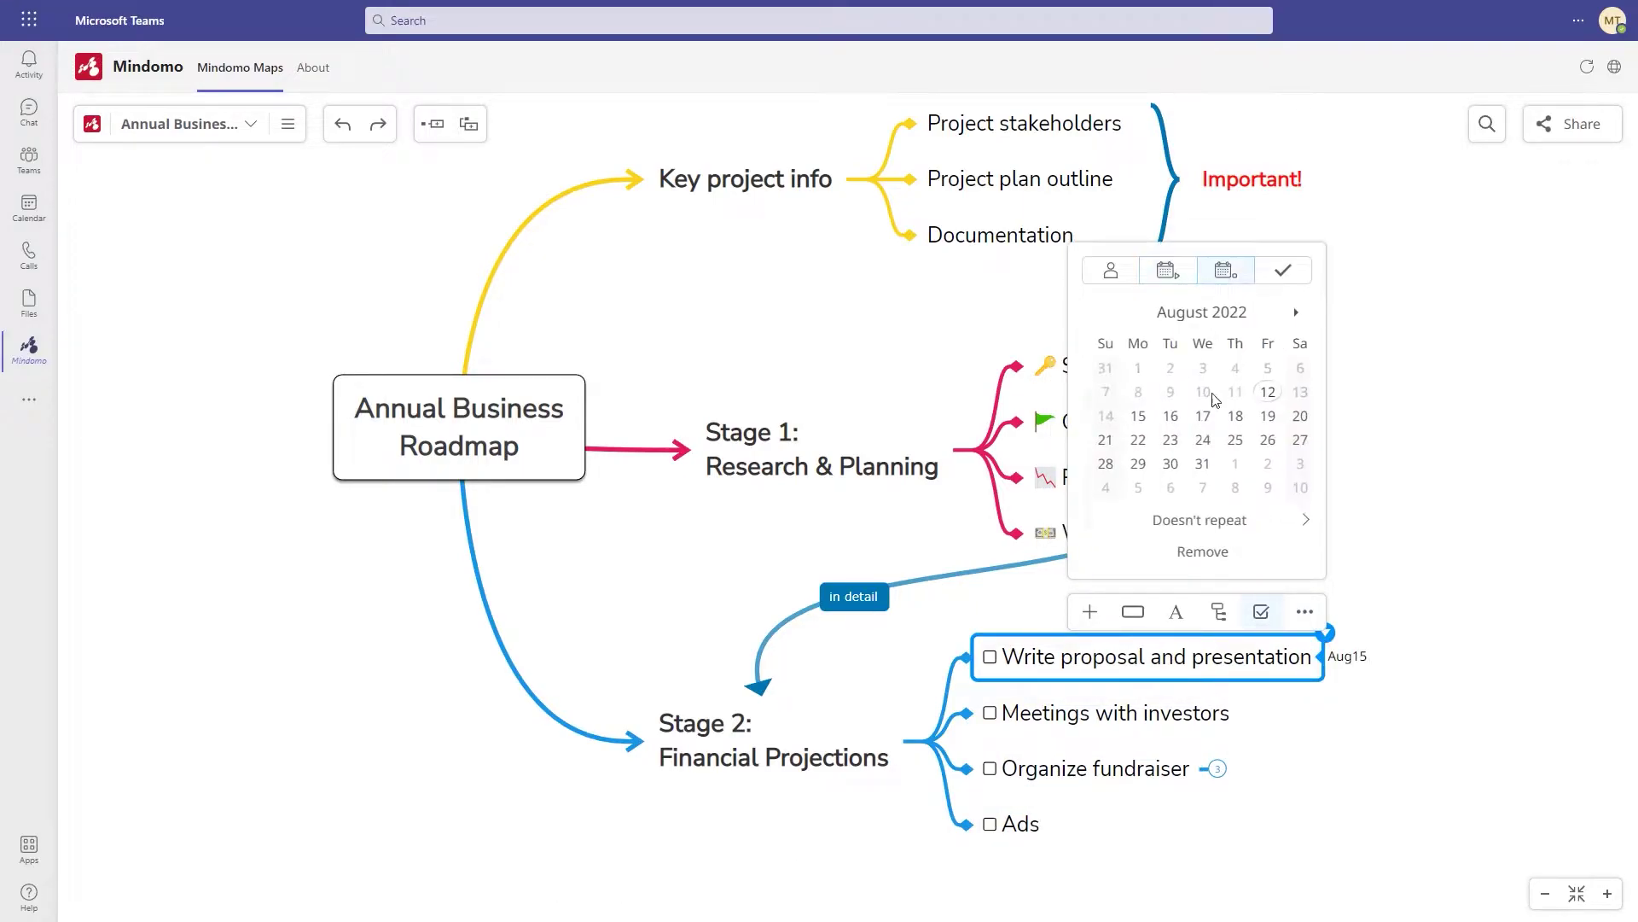
{"action": "left_click", "coordinate": [1165, 416]}
{"action": "left_click", "coordinate": [1236, 702]}
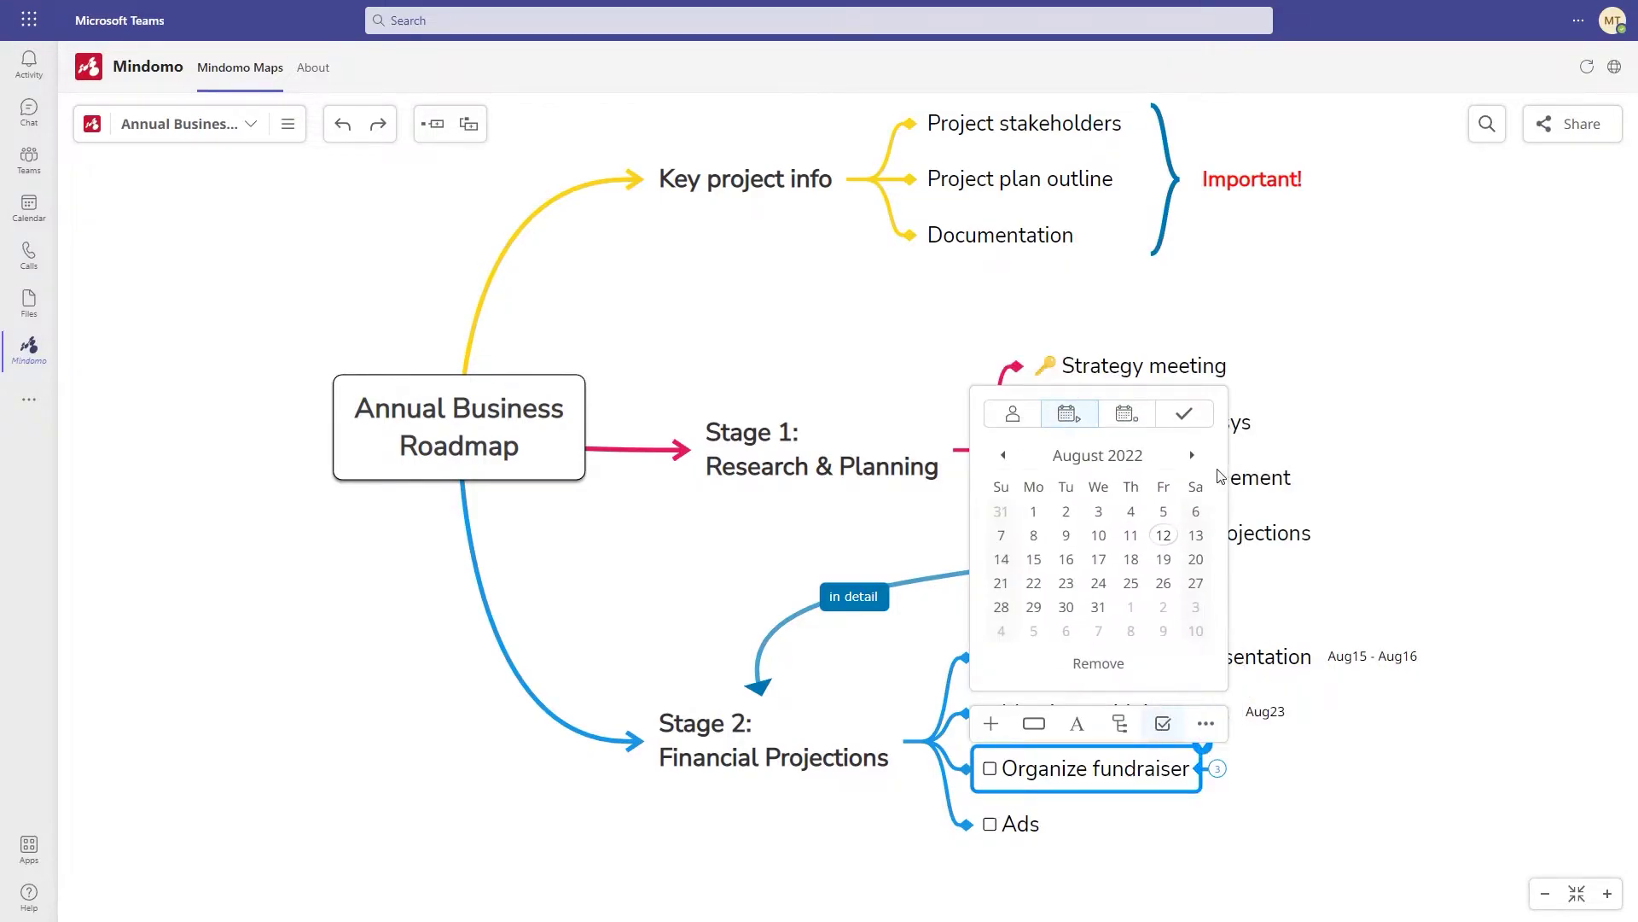
Set Organize fundraiser due September 22 and tick Ads, Organize fundraiser and Meetings with investors complete
{"action": "left_click", "coordinate": [1192, 449]}
{"action": "left_click", "coordinate": [1132, 588]}
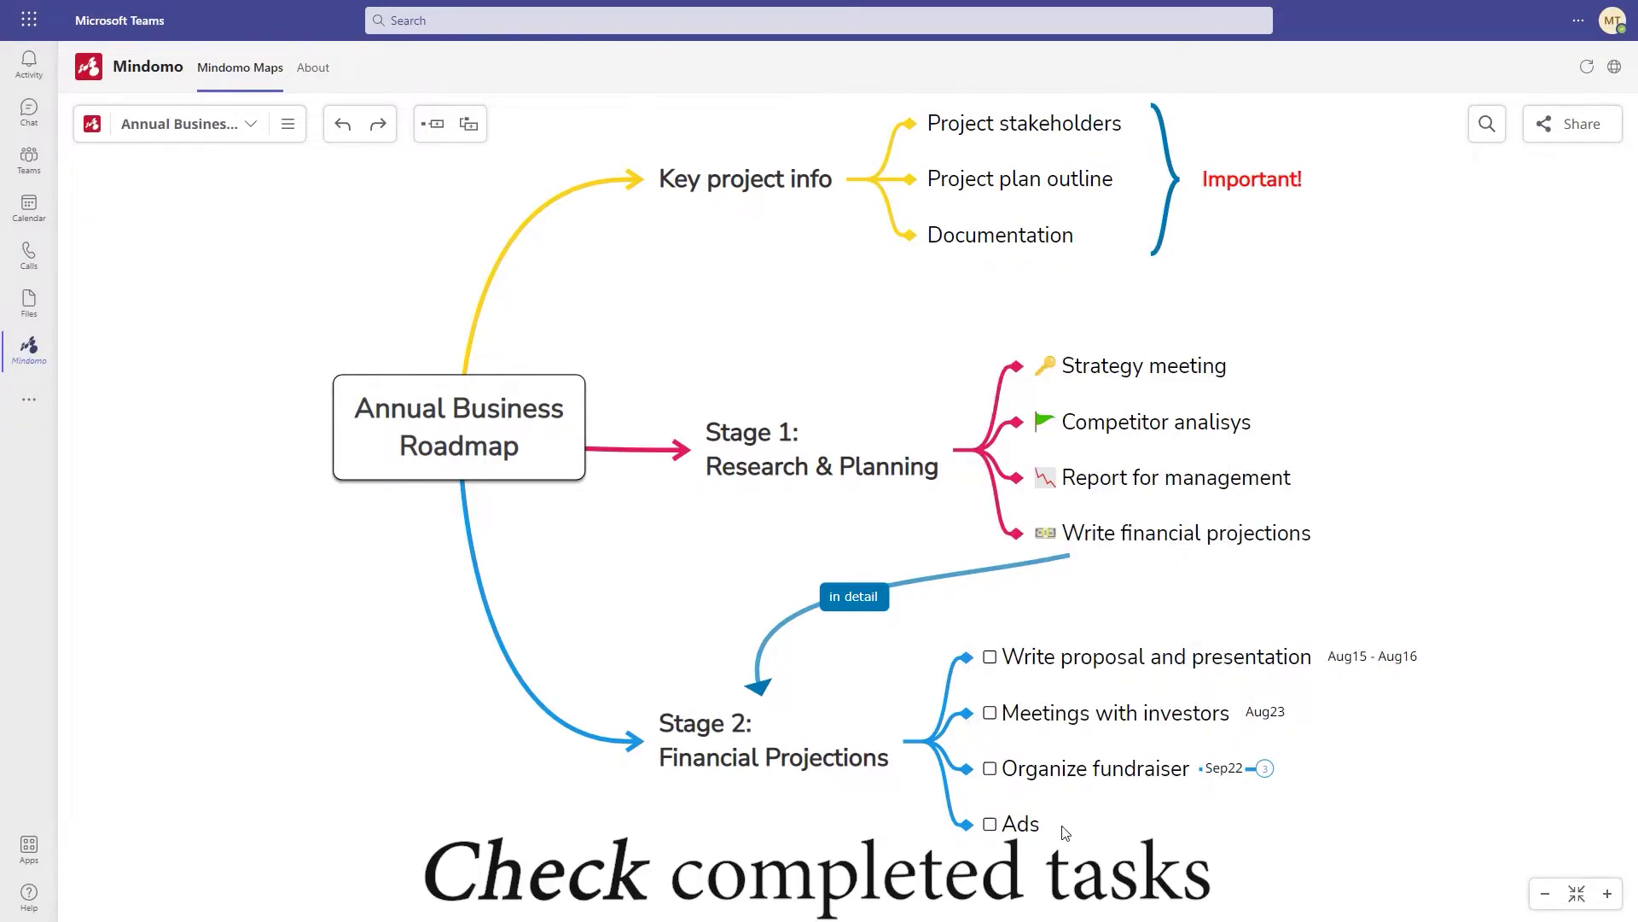
{"action": "left_click", "coordinate": [990, 826]}
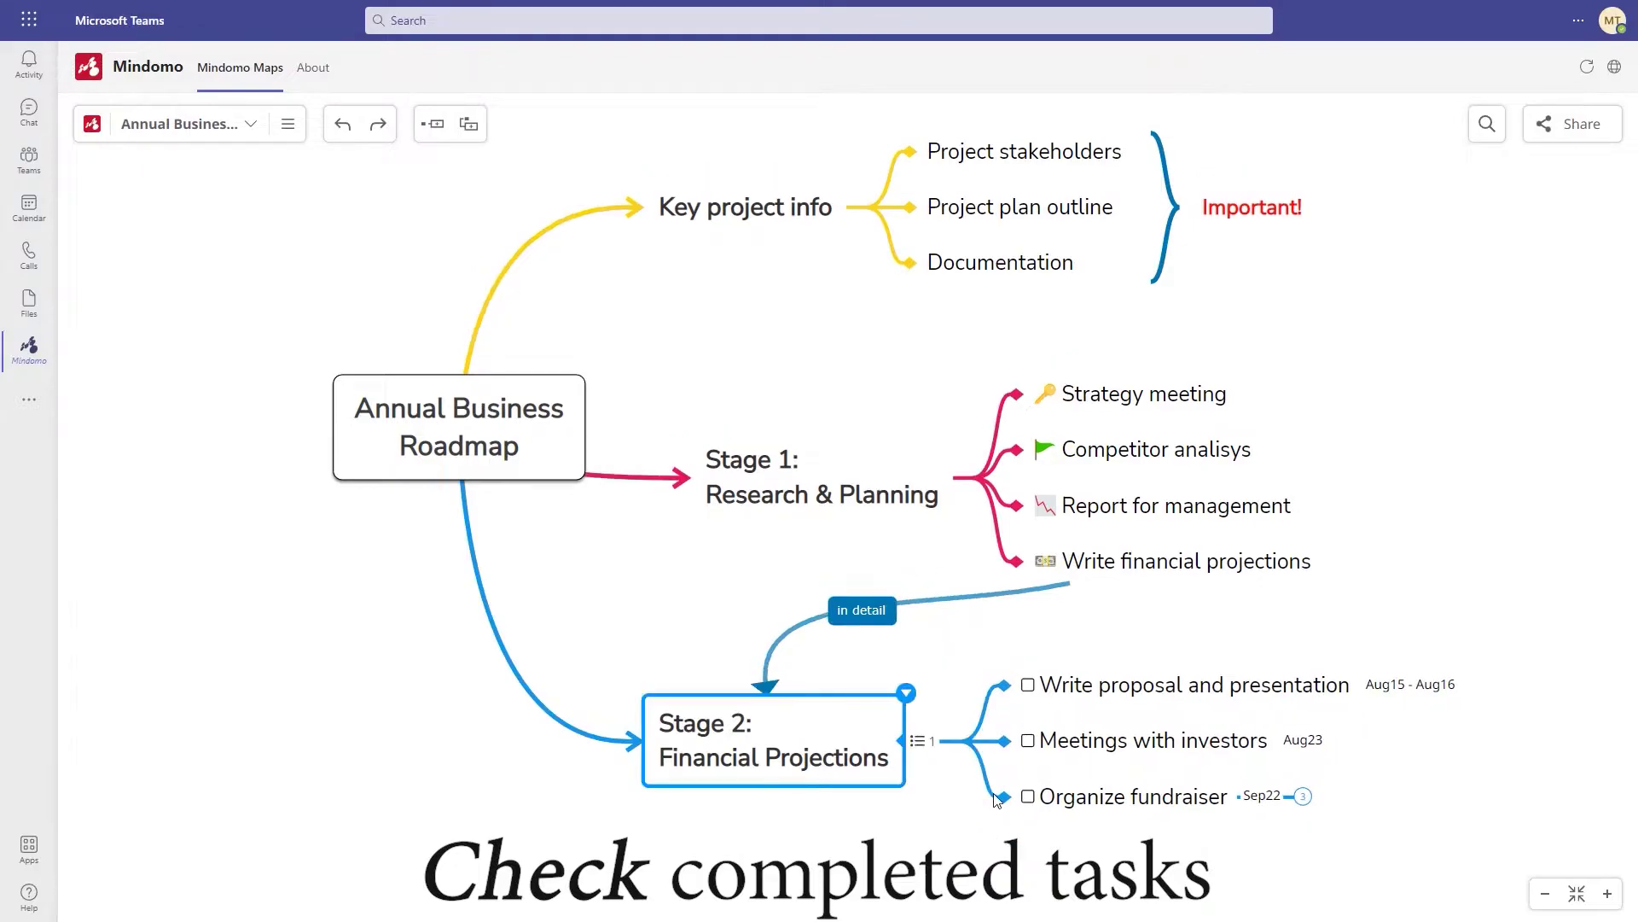
{"action": "left_click", "coordinate": [1028, 790]}
{"action": "left_click", "coordinate": [1028, 769]}
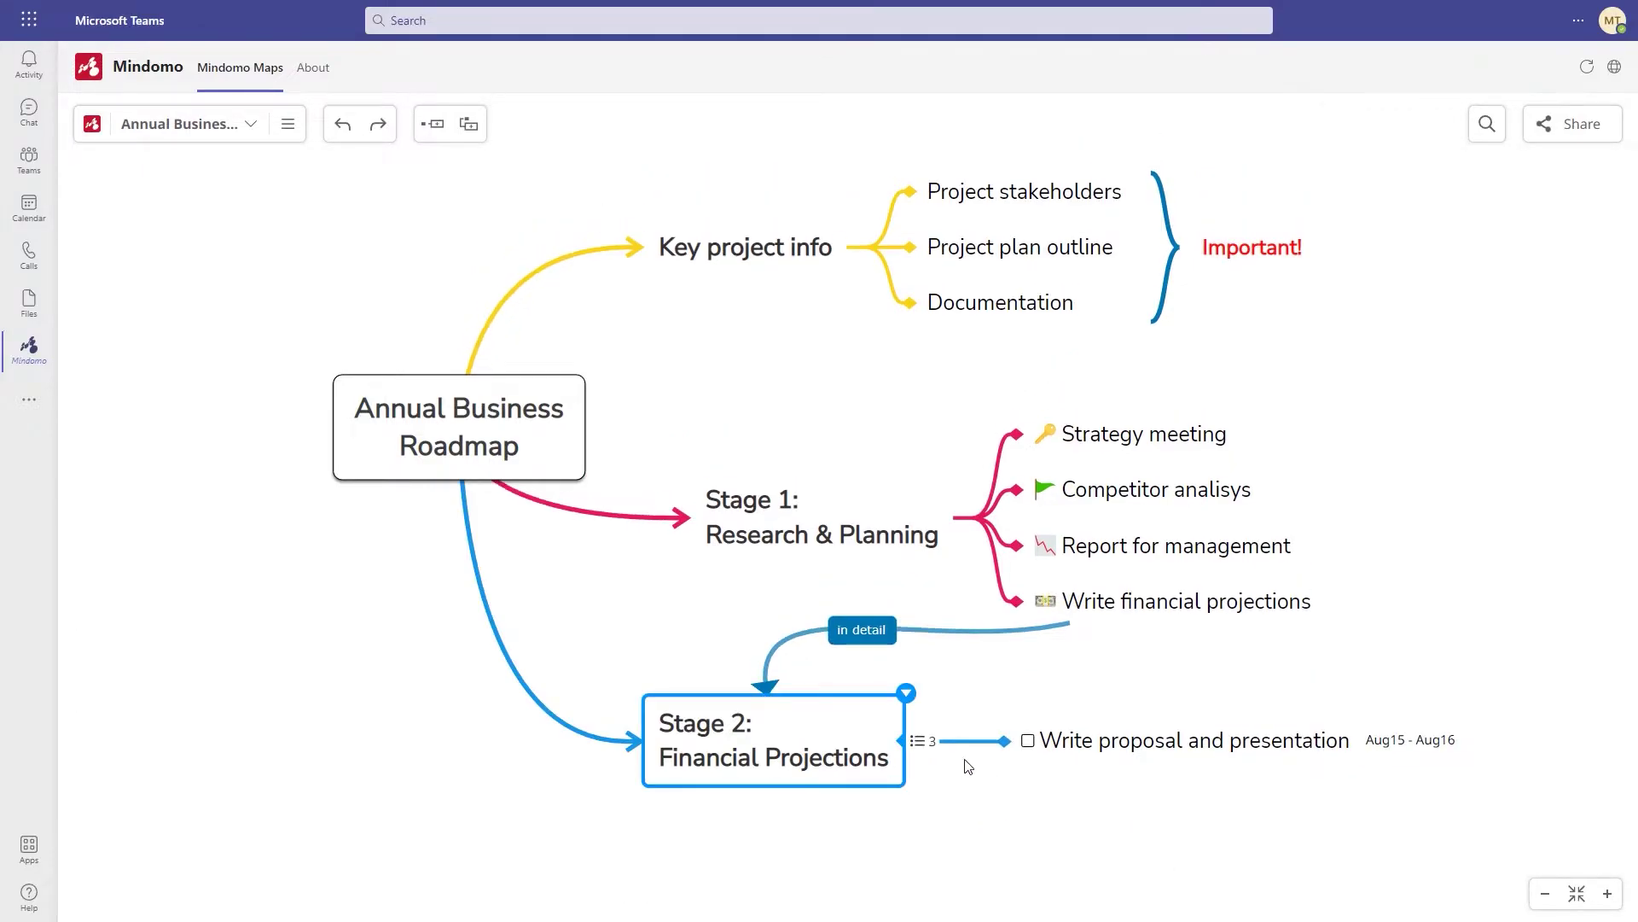
Restore the three ticked tasks as open from the Completed Tasks list
{"action": "left_click", "coordinate": [923, 740]}
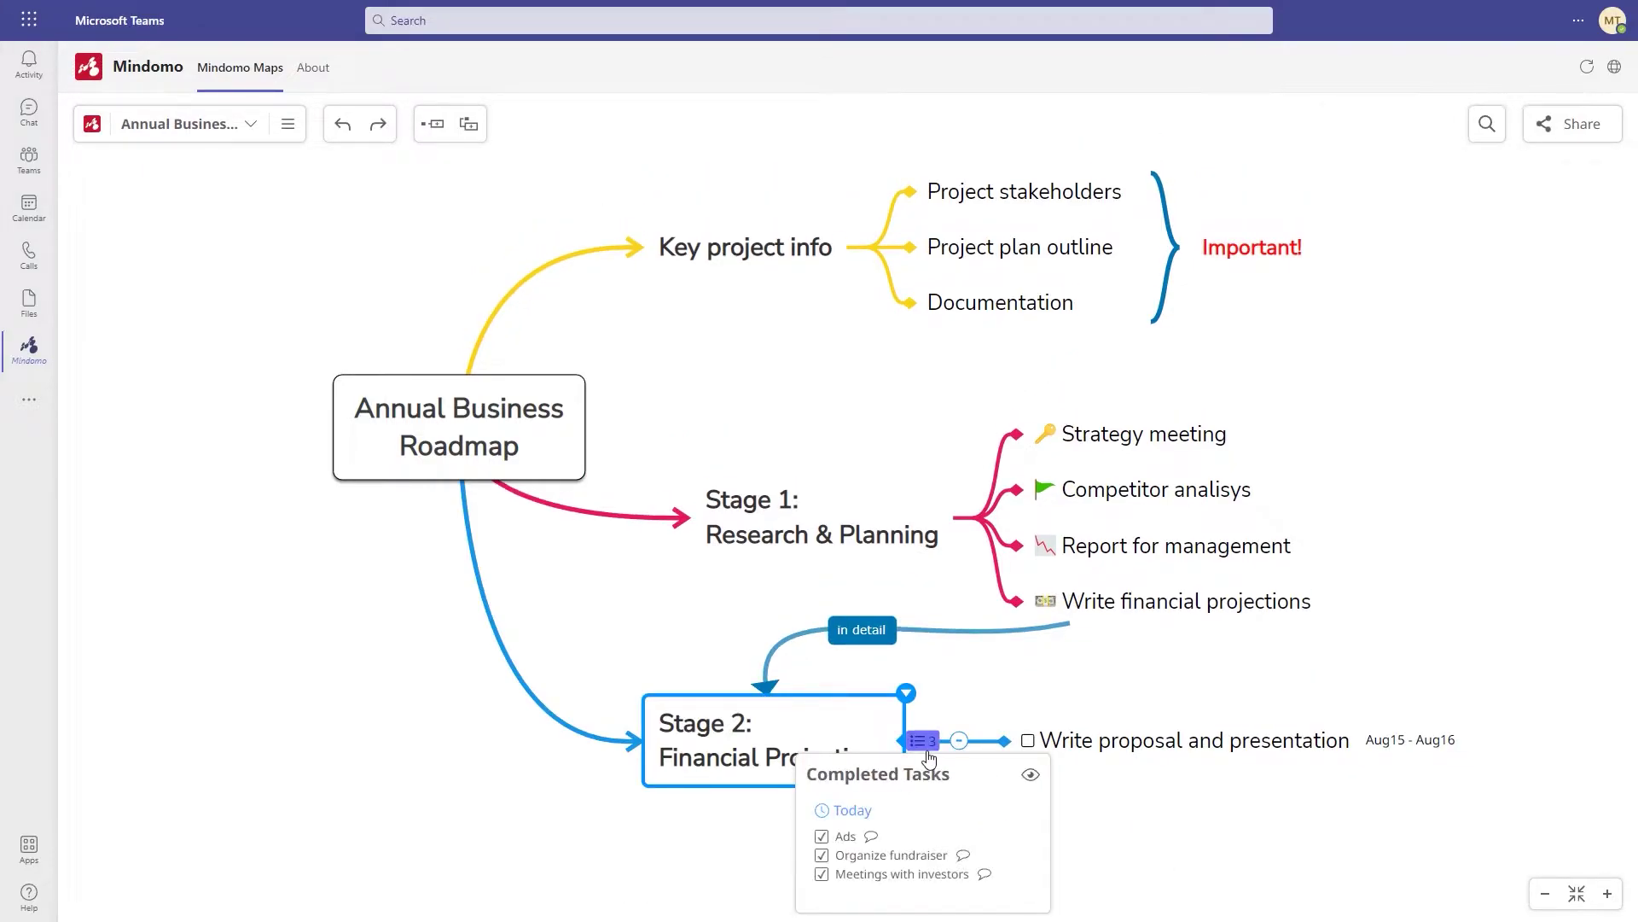
{"action": "left_click", "coordinate": [823, 837]}
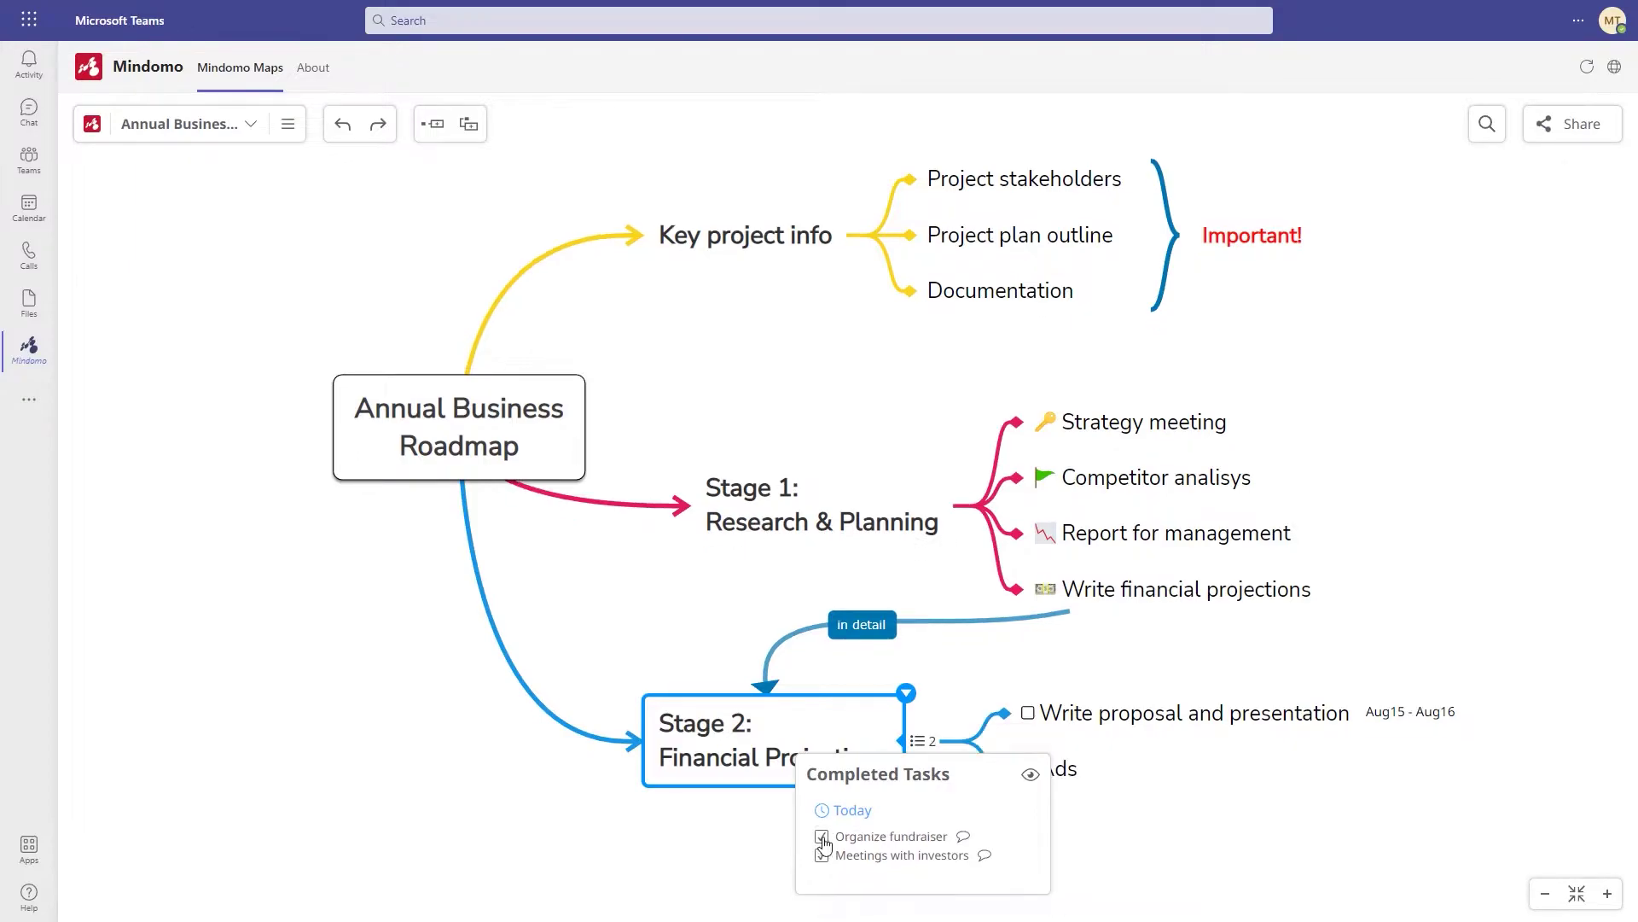
{"action": "left_click", "coordinate": [823, 839]}
{"action": "left_click", "coordinate": [823, 837]}
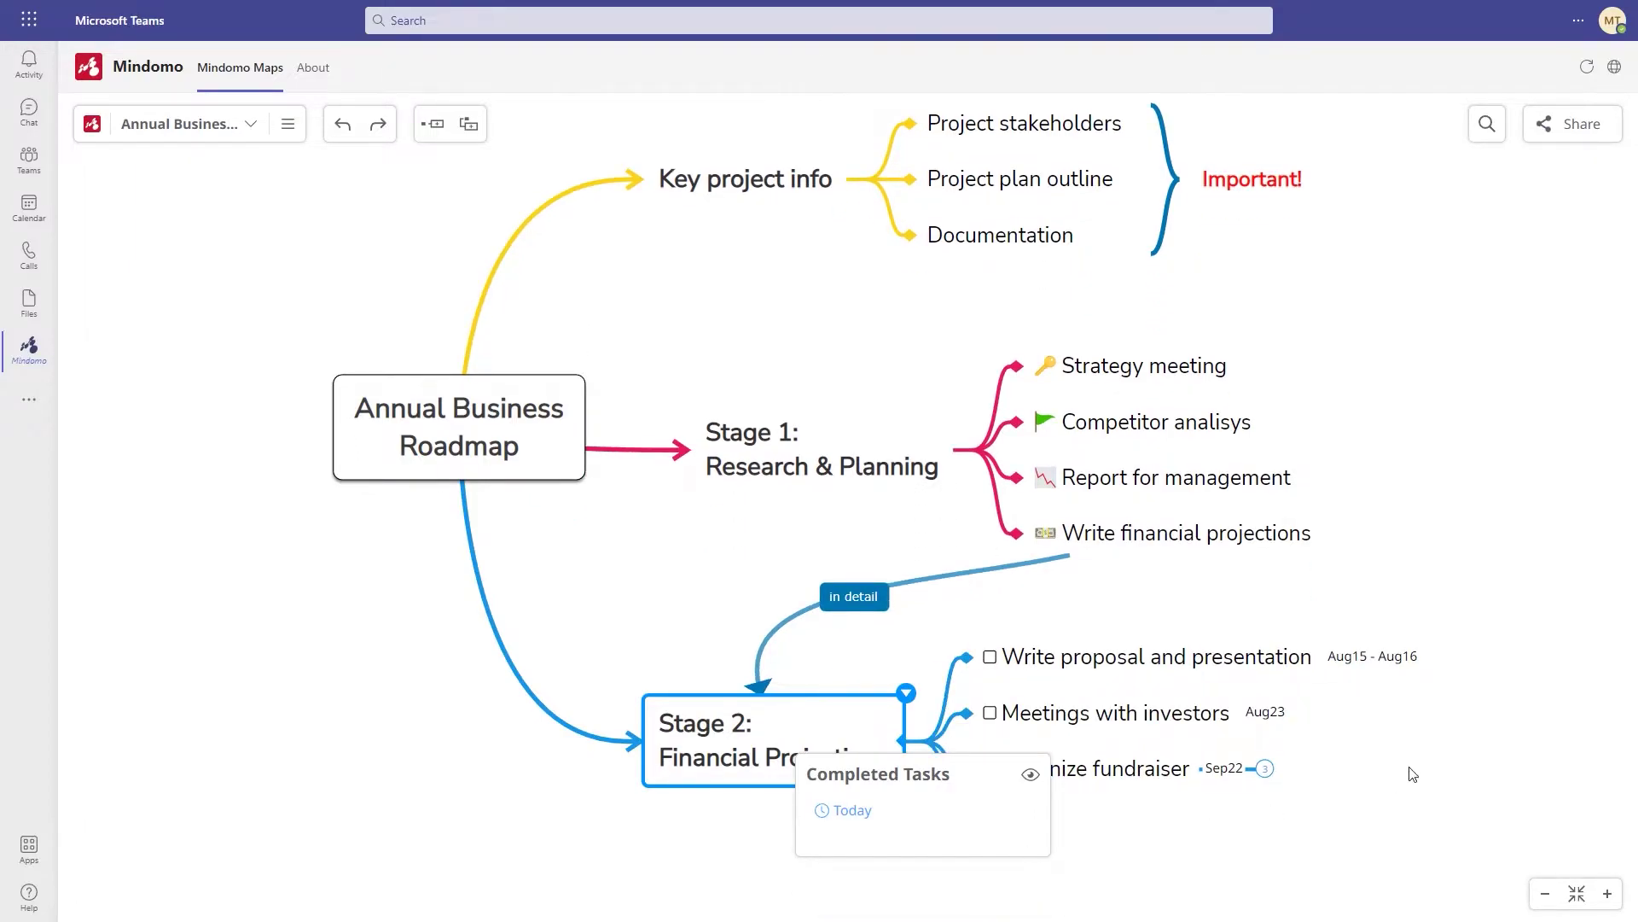
{"action": "left_click", "coordinate": [1442, 766]}
{"action": "left_click", "coordinate": [284, 124]}
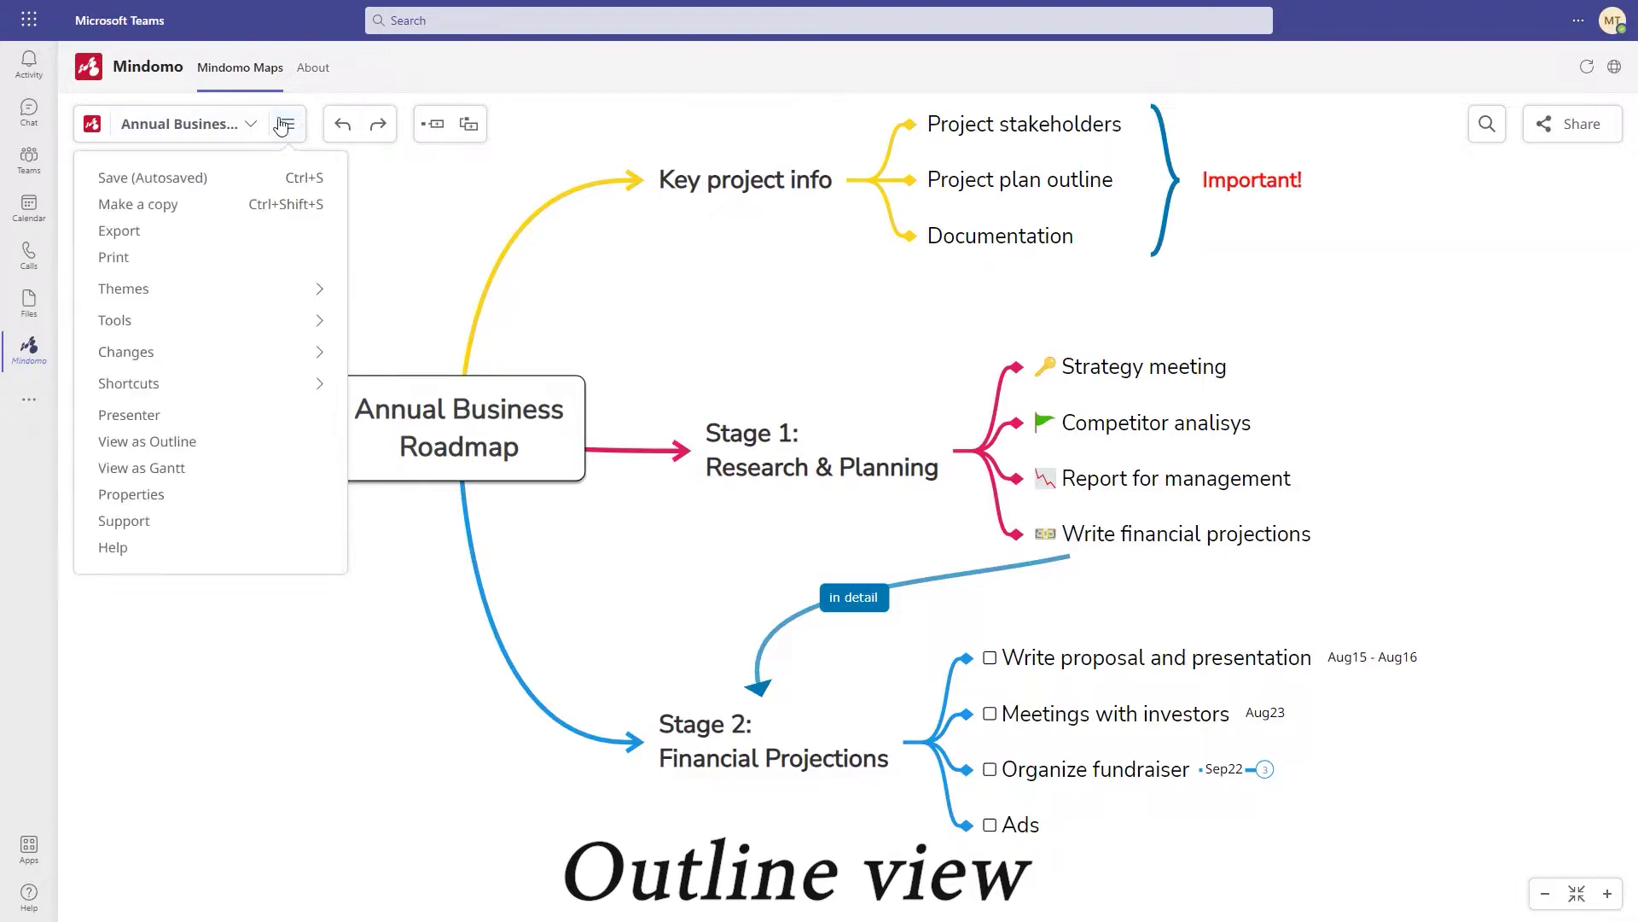
{"action": "left_click", "coordinate": [204, 443]}
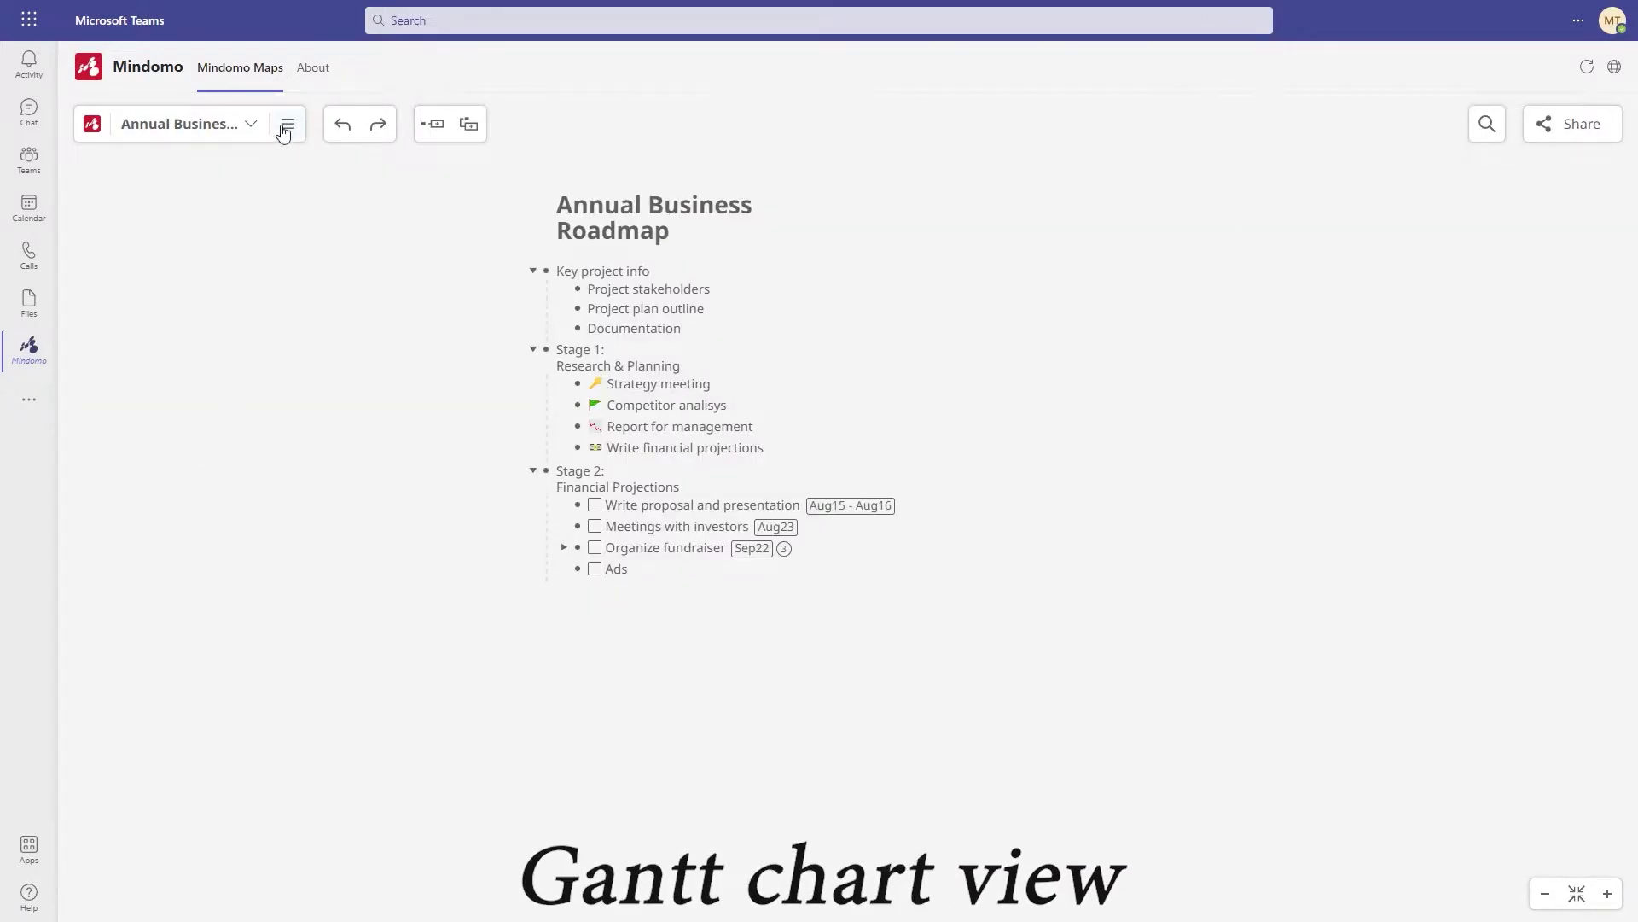
{"action": "left_click", "coordinate": [285, 125]}
{"action": "left_click", "coordinate": [191, 415]}
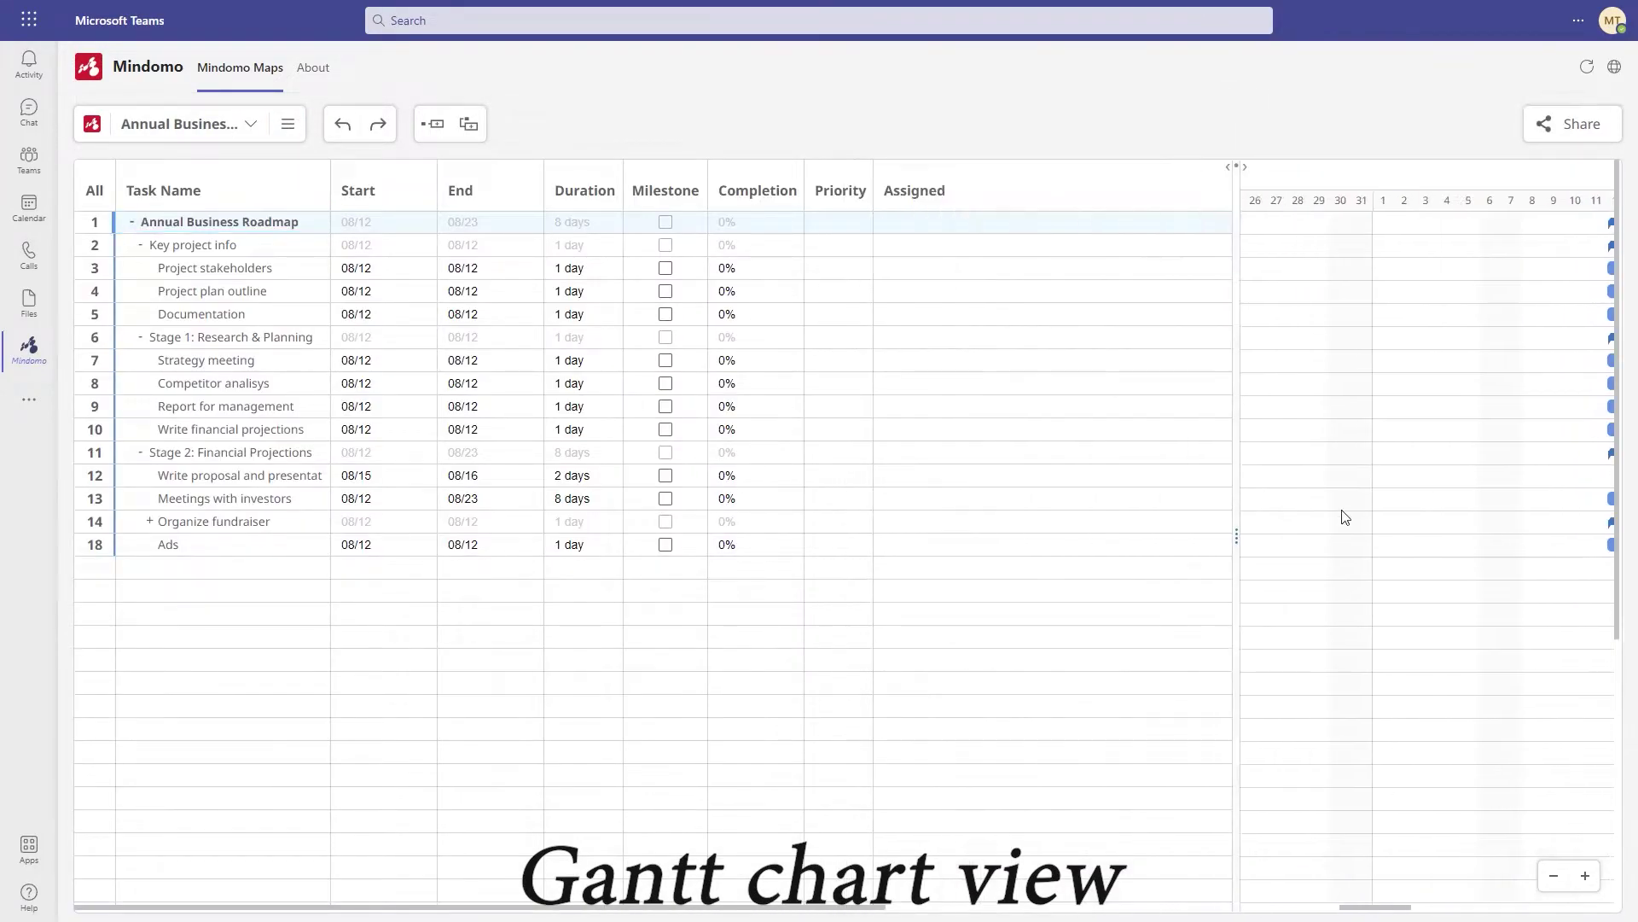
{"action": "left_click_drag", "start_coordinate": [1236, 533], "coordinate": [897, 533]}
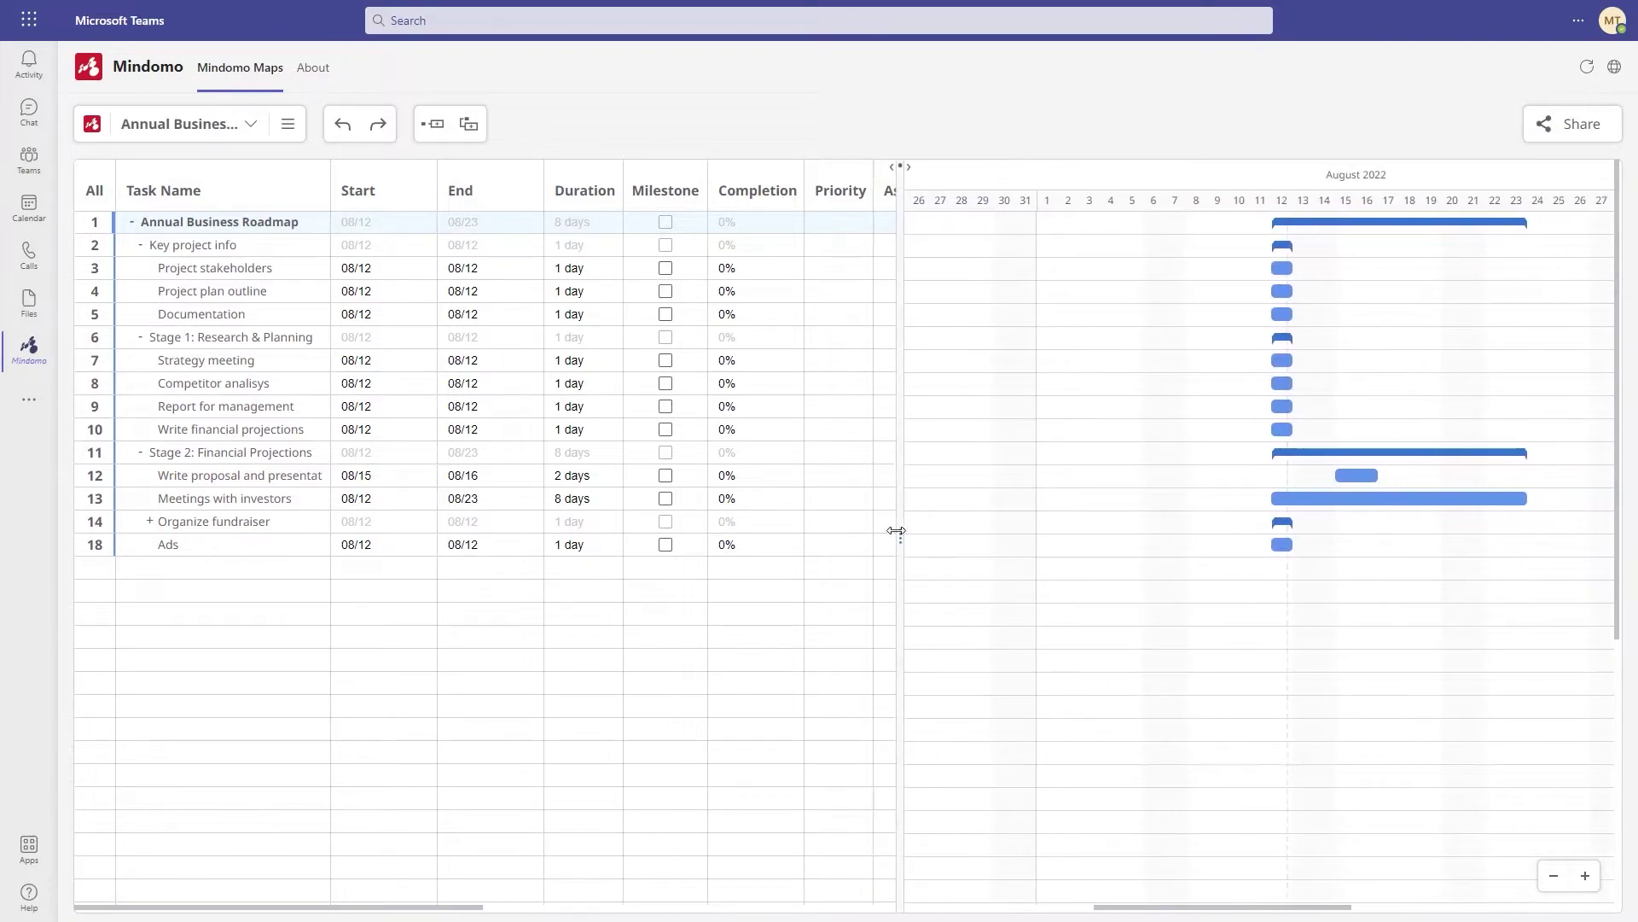
{"action": "left_click", "coordinate": [298, 128]}
{"action": "left_click", "coordinate": [221, 419]}
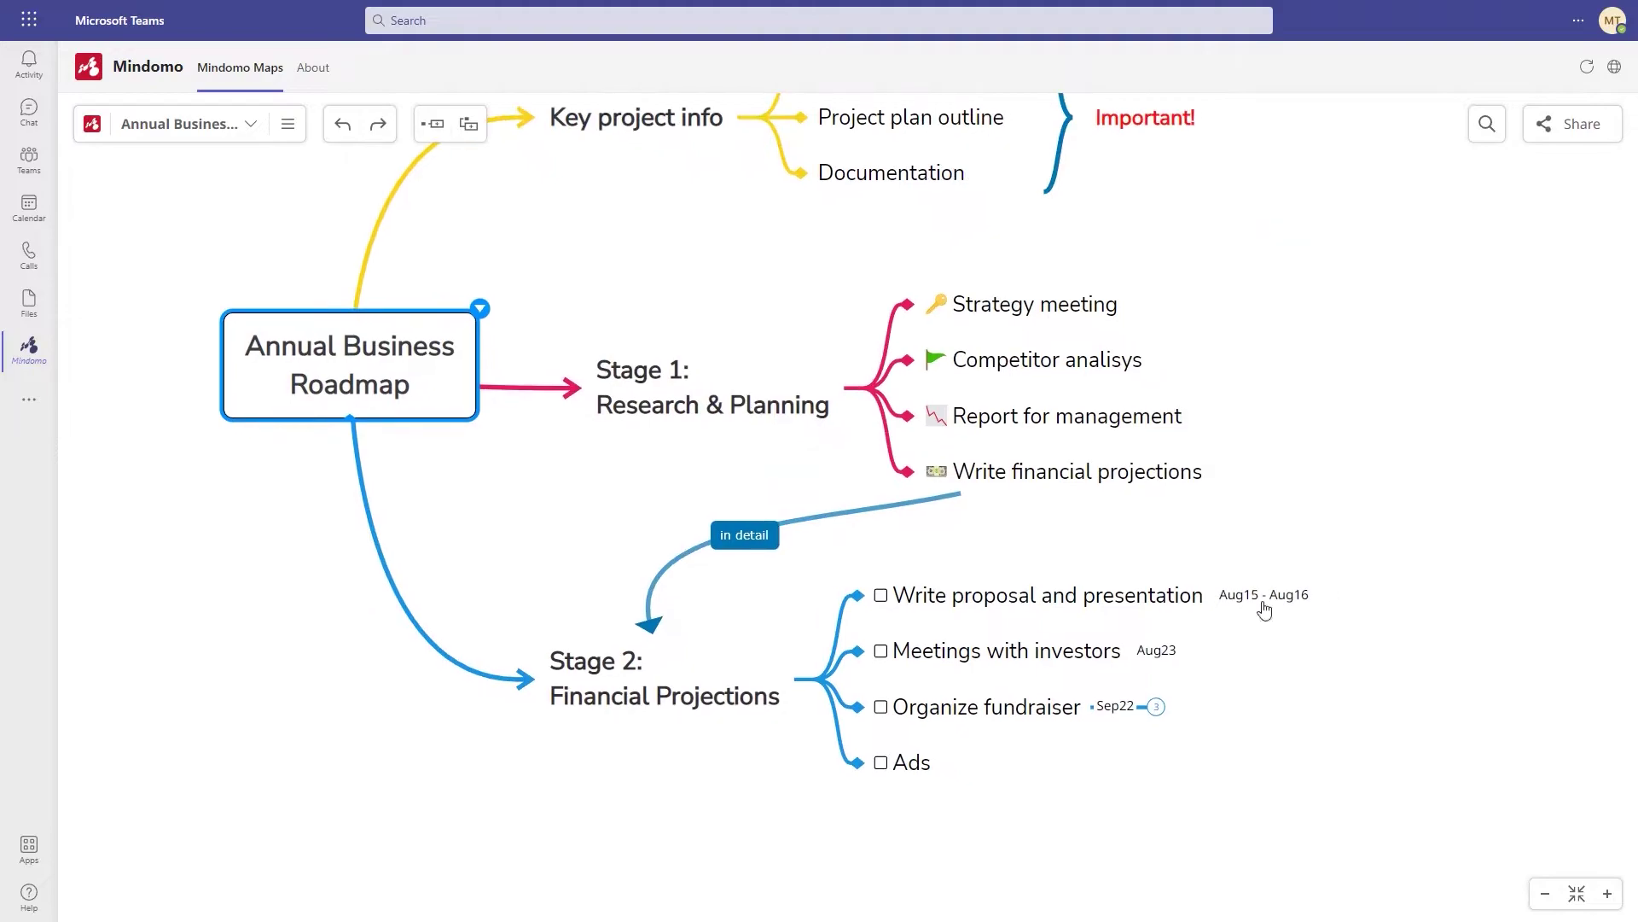
Upload Business Proposal.pdf from the computer as an attachment on Write proposal and presentation
{"action": "left_click", "coordinate": [1190, 597]}
{"action": "left_click", "coordinate": [980, 549]}
{"action": "left_click", "coordinate": [1112, 352]}
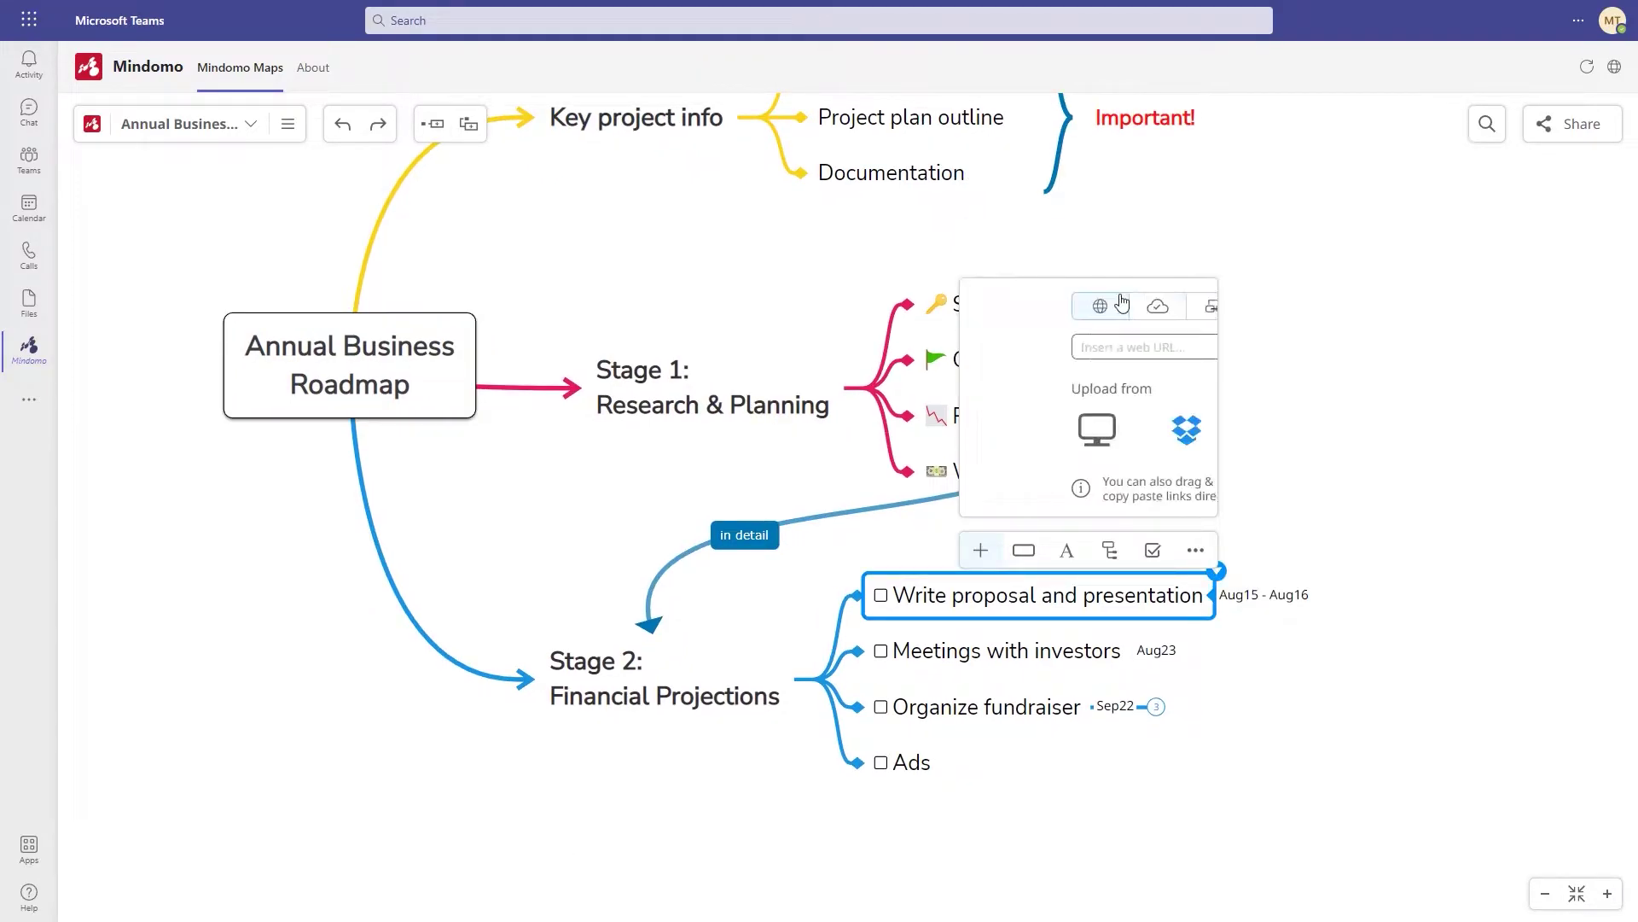
{"action": "left_click", "coordinate": [1000, 443]}
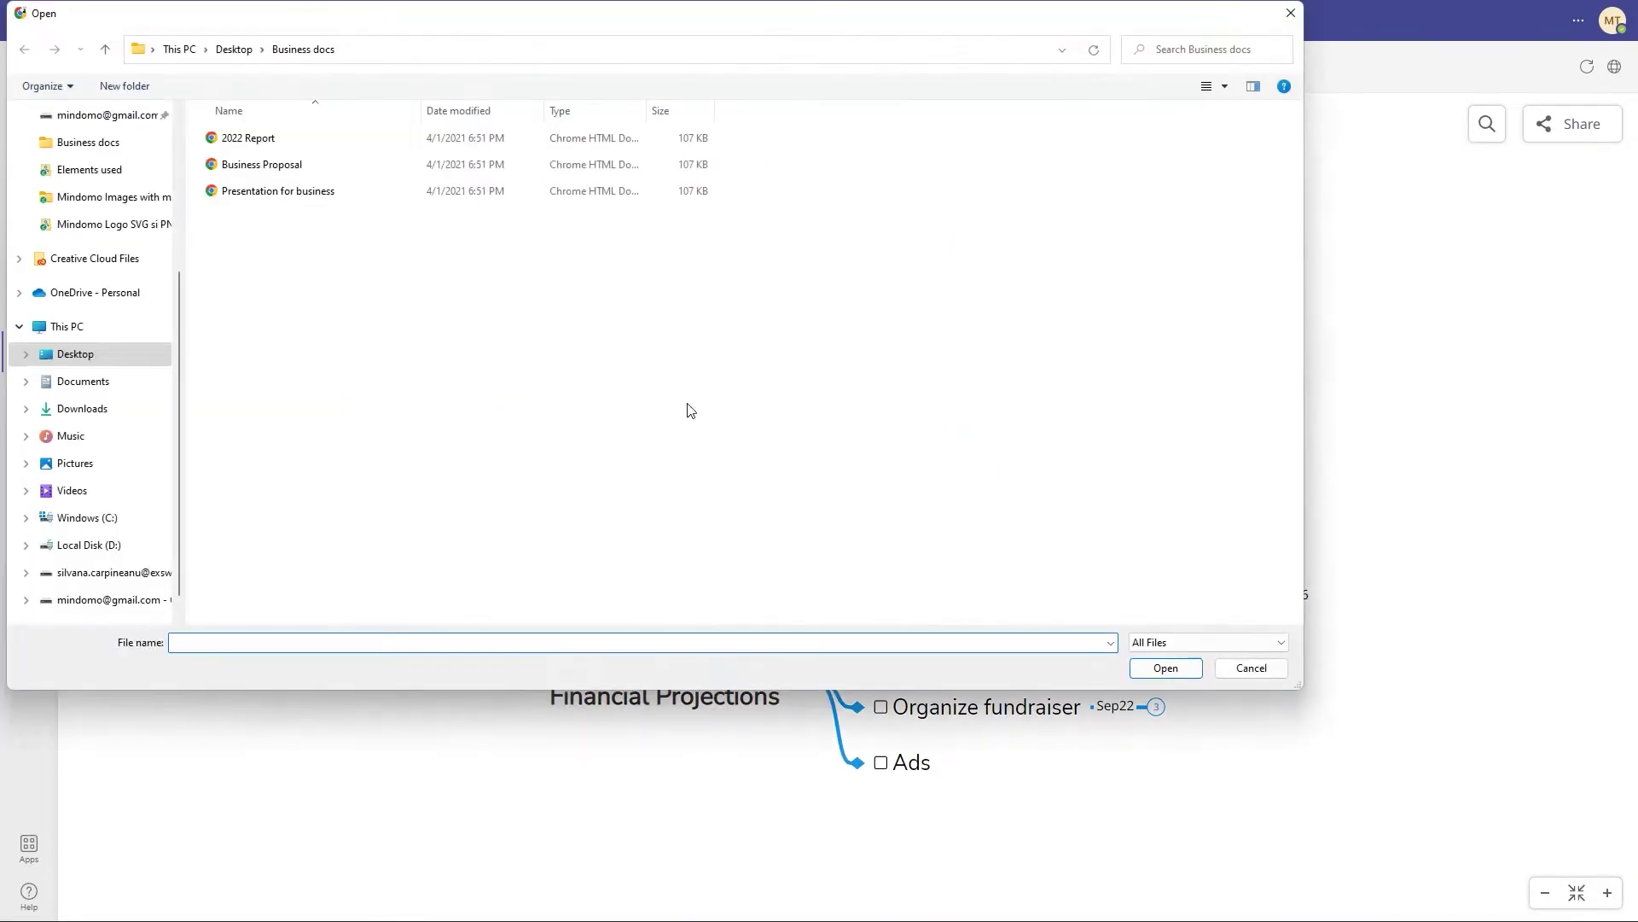
{"action": "double_click", "coordinate": [293, 138]}
{"action": "mouse_move", "coordinate": [1224, 600]}
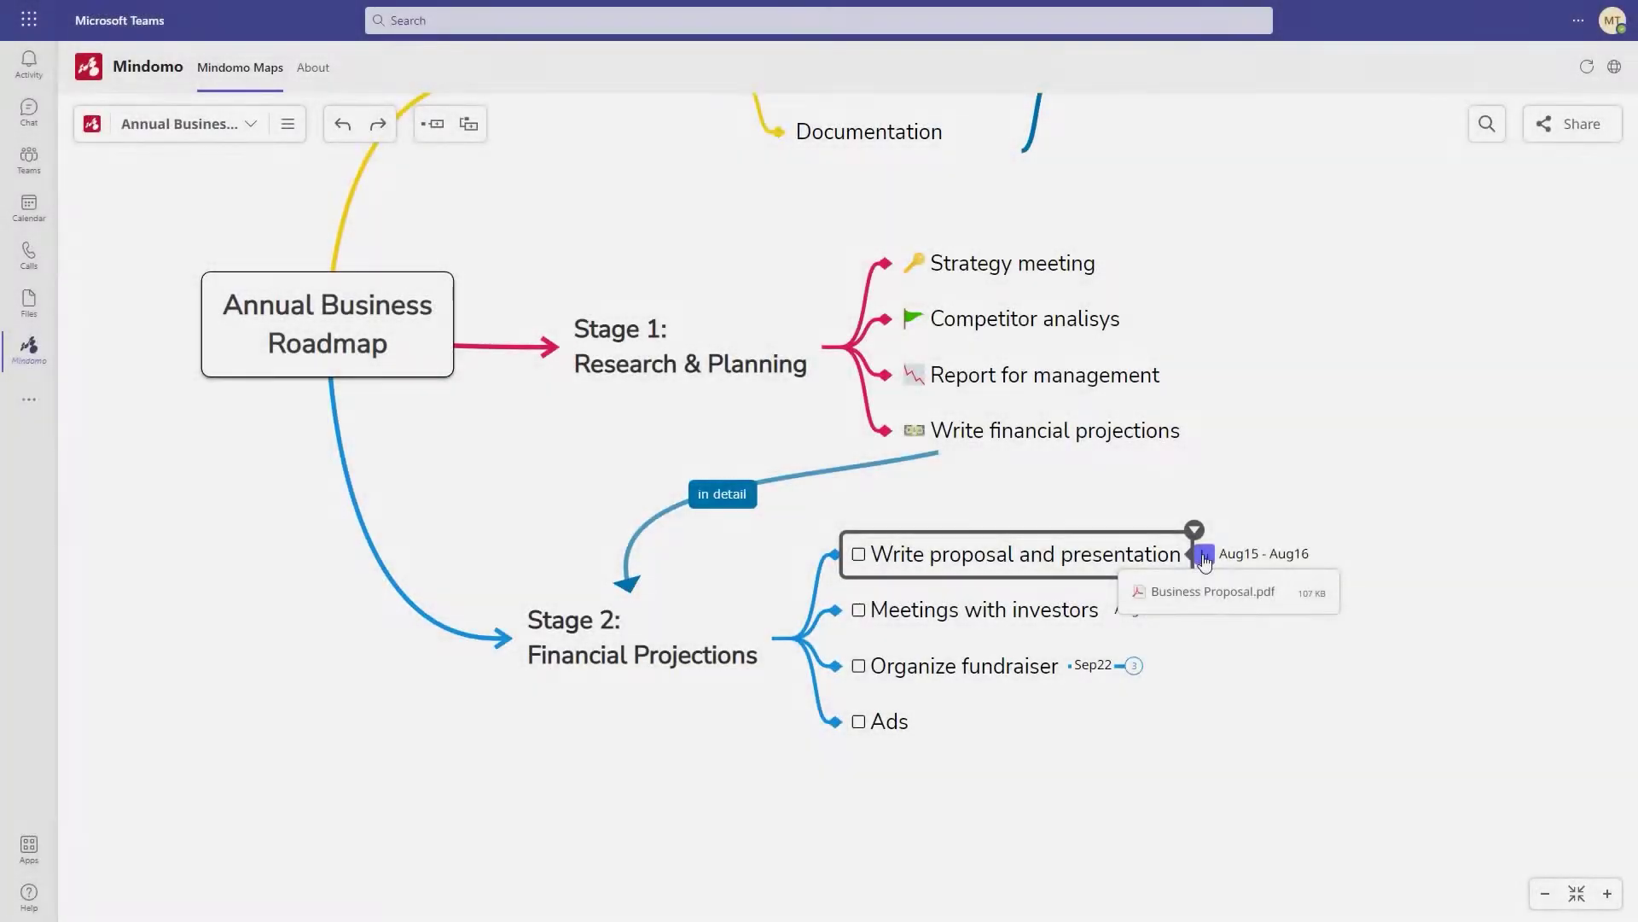
{"action": "left_click", "coordinate": [1039, 667]}
{"action": "left_click", "coordinate": [1072, 643]}
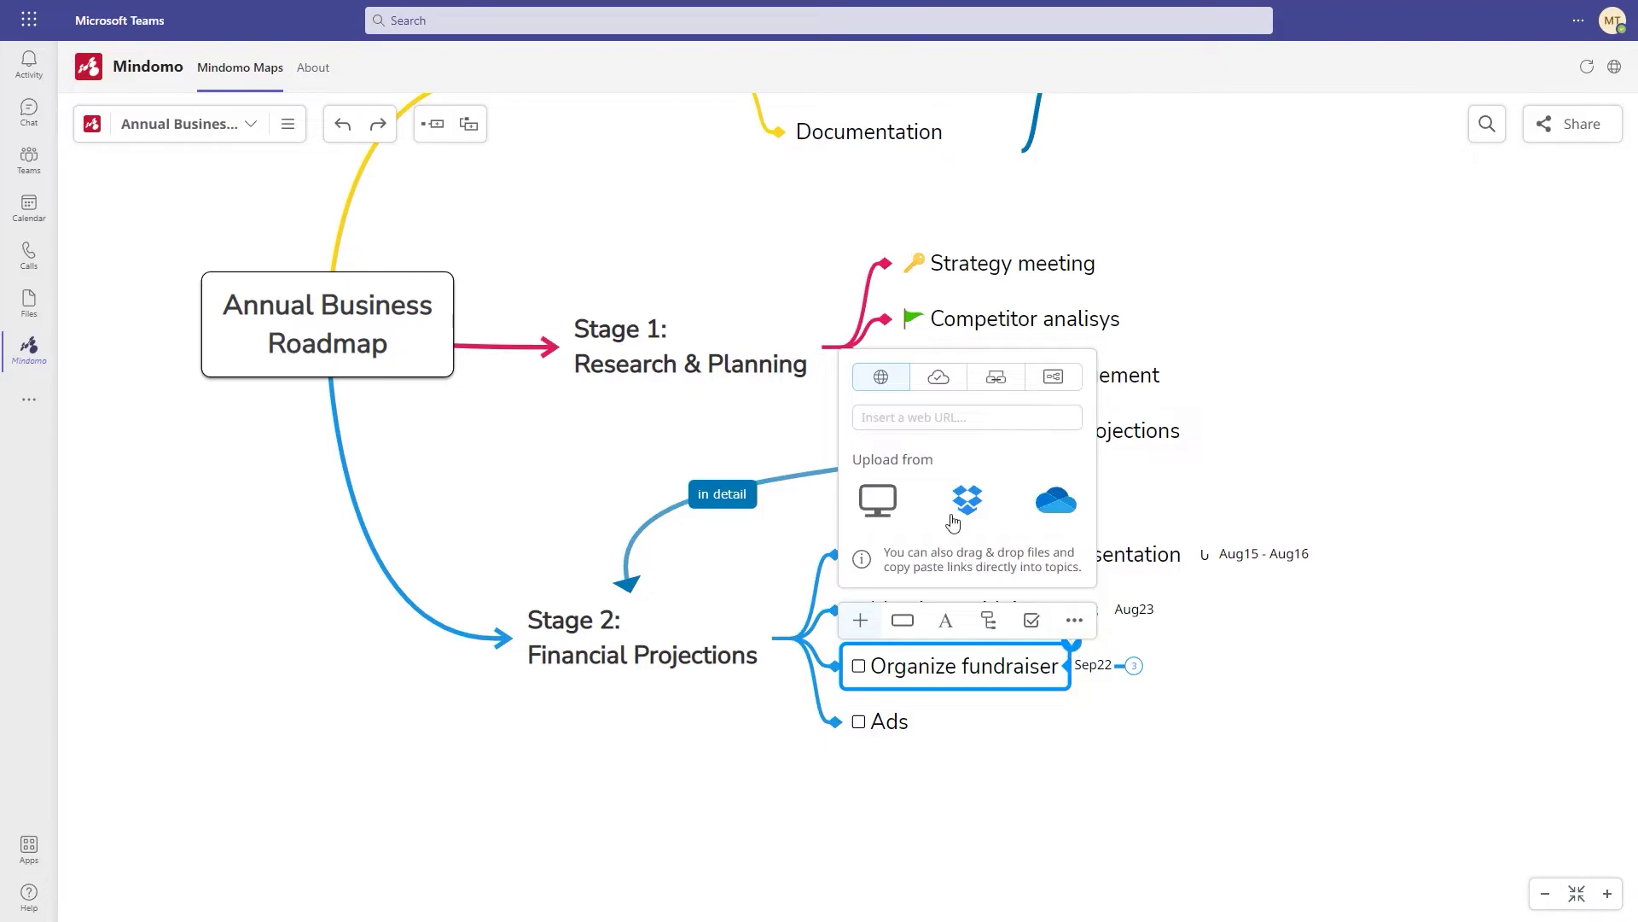
{"action": "left_click", "coordinate": [923, 416]}
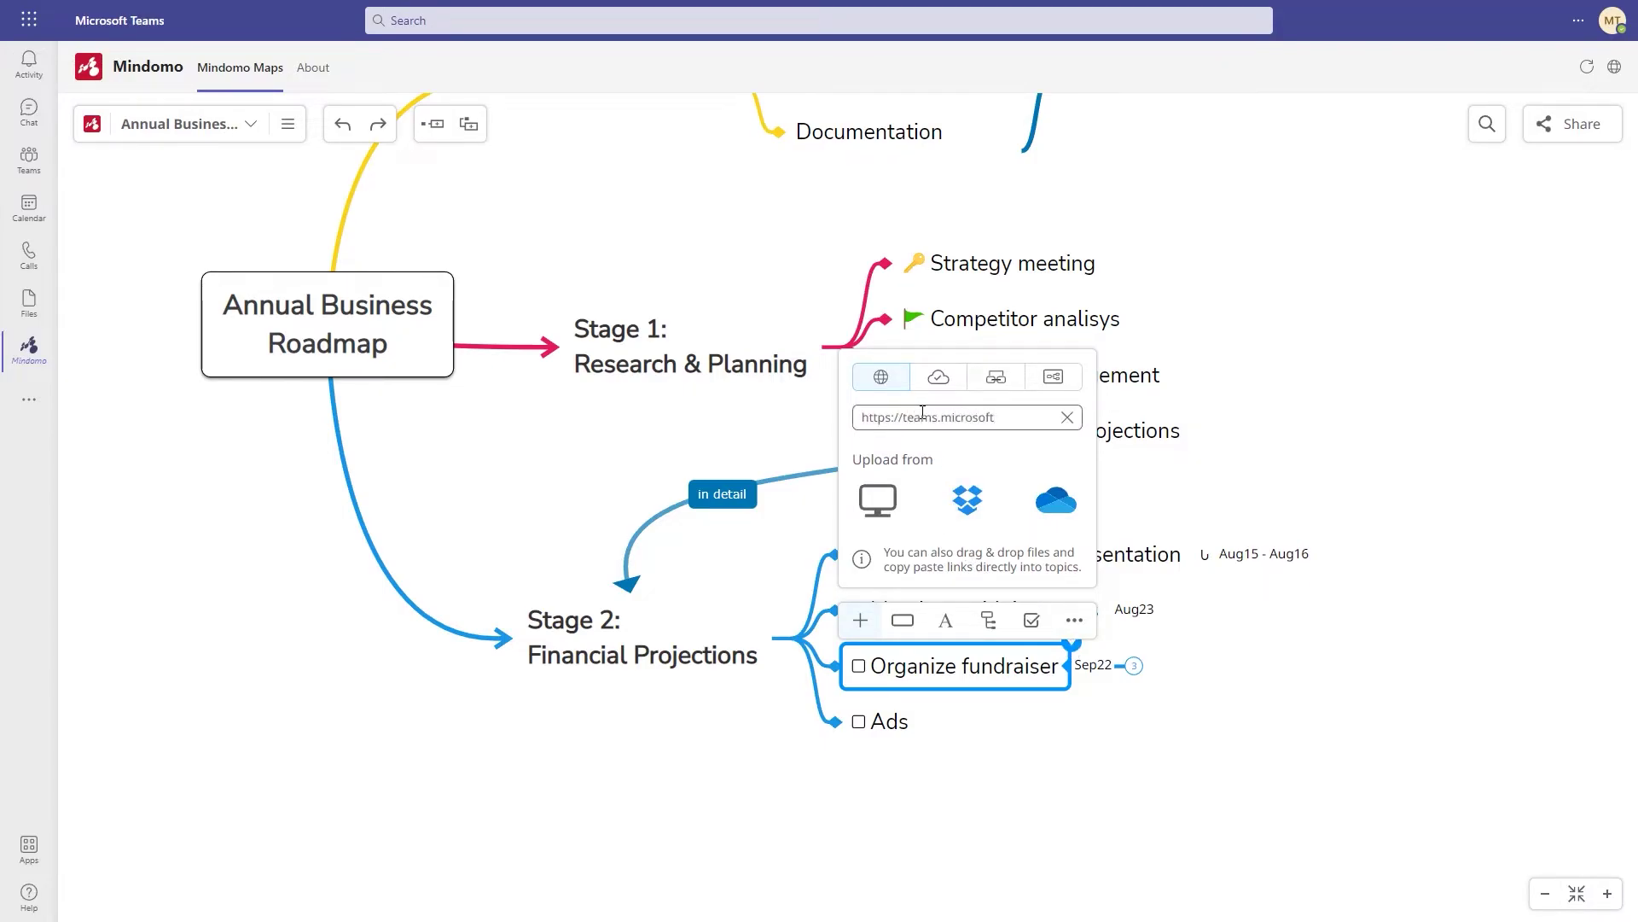
{"action": "key", "text": "Return"}
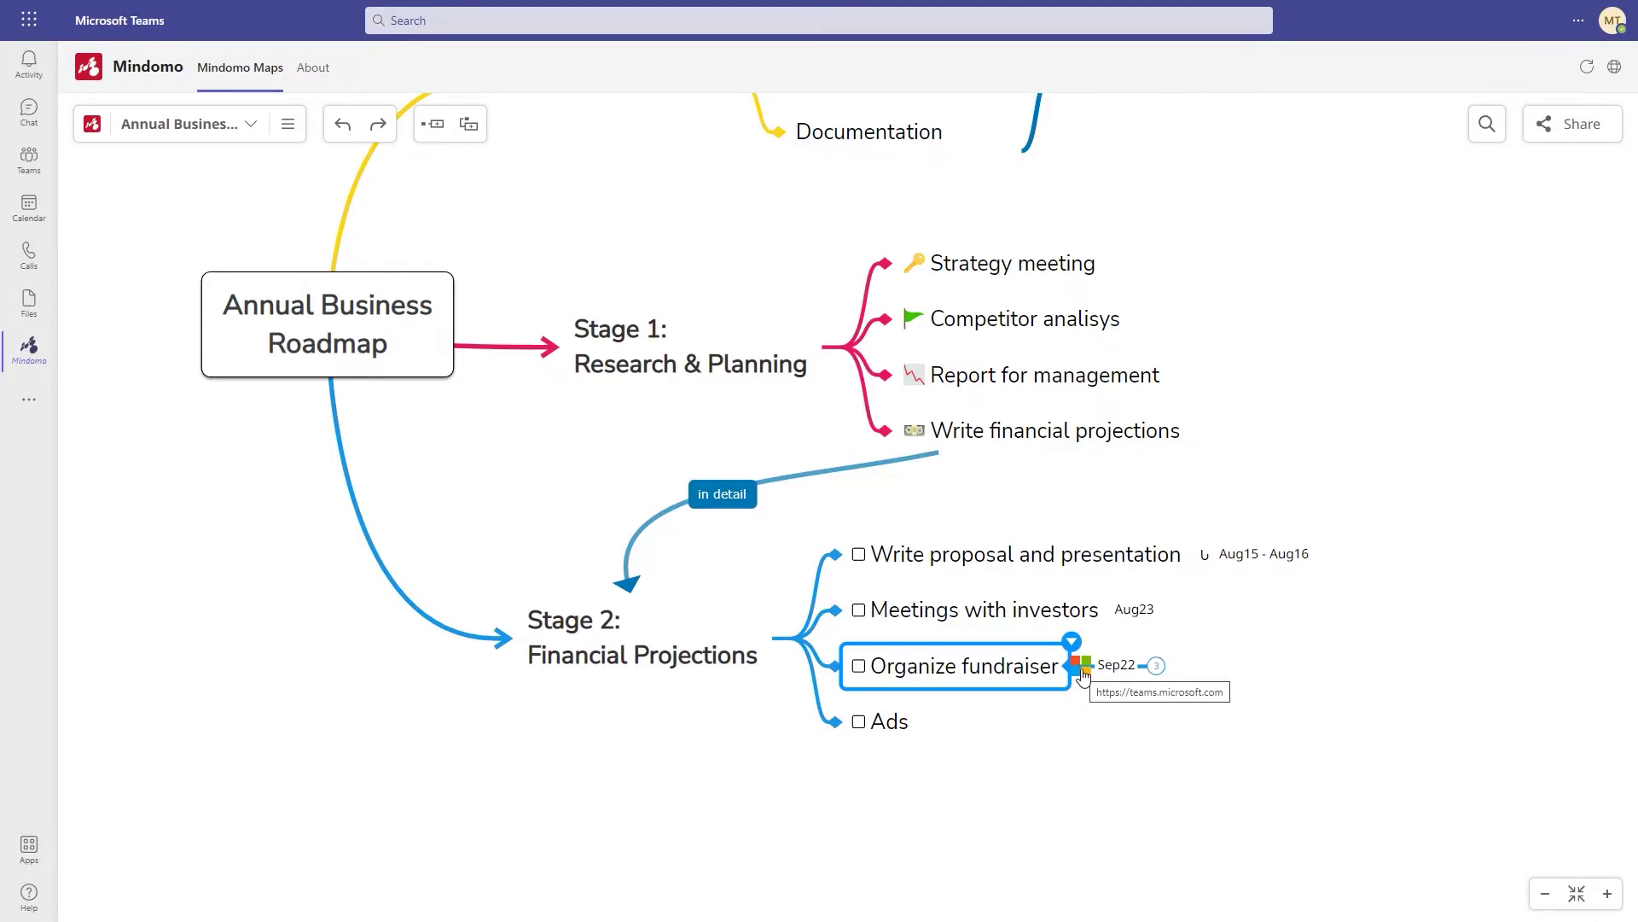
{"action": "right_click", "coordinate": [1075, 653]}
Add a note to Organize fundraiser with its list items a–d bold and underlined
{"action": "left_click", "coordinate": [854, 623]}
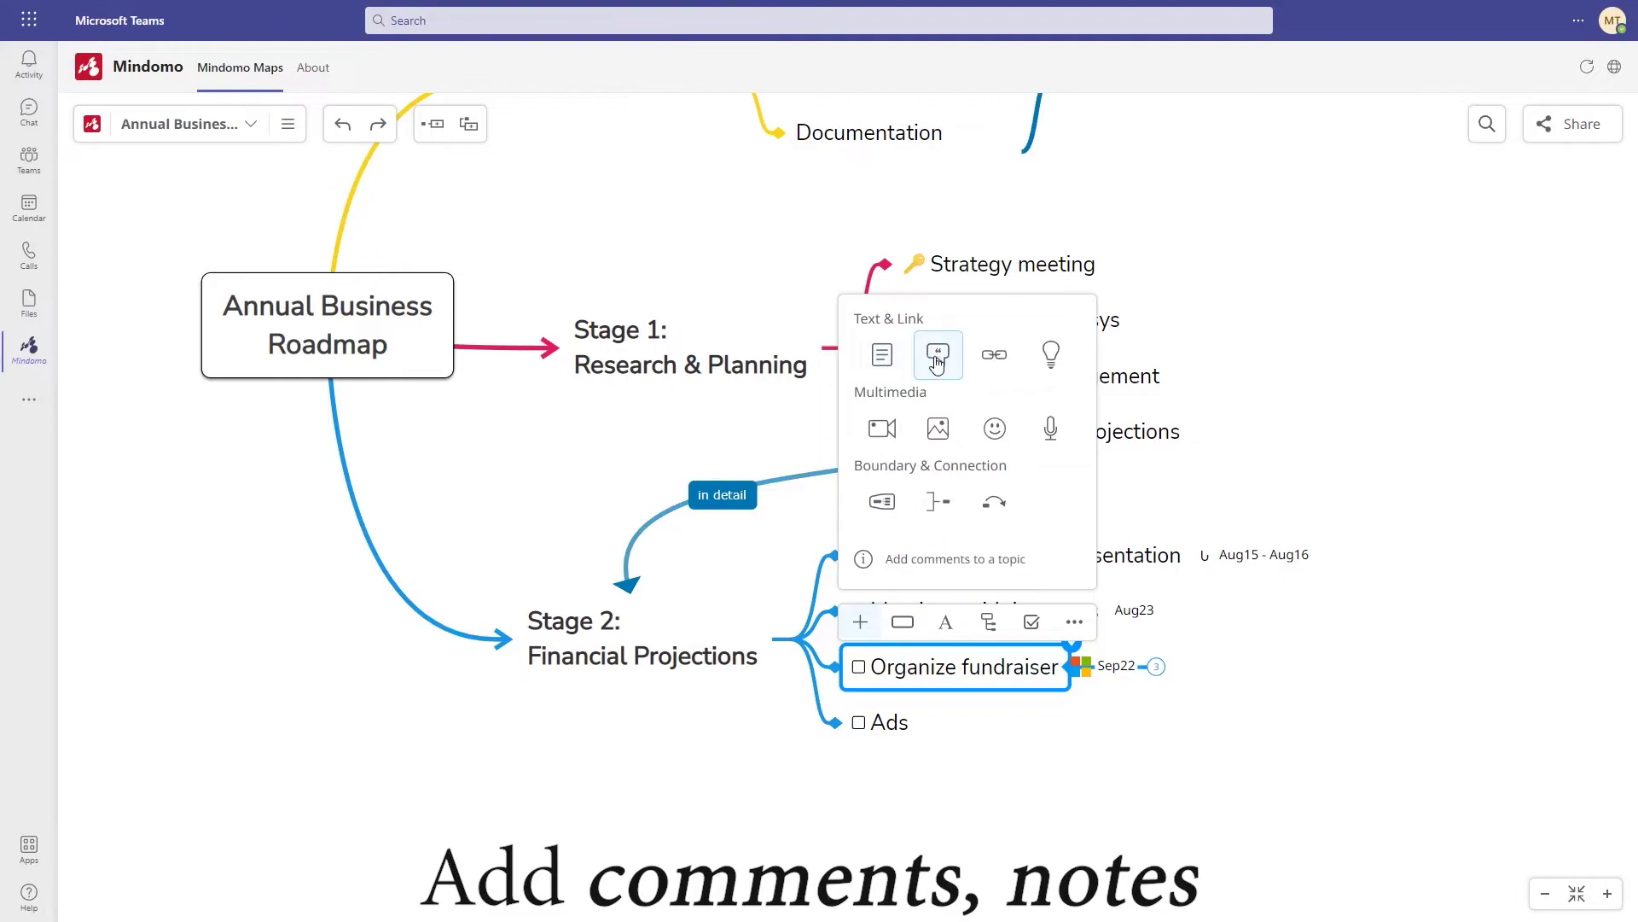
{"action": "left_click", "coordinate": [890, 356]}
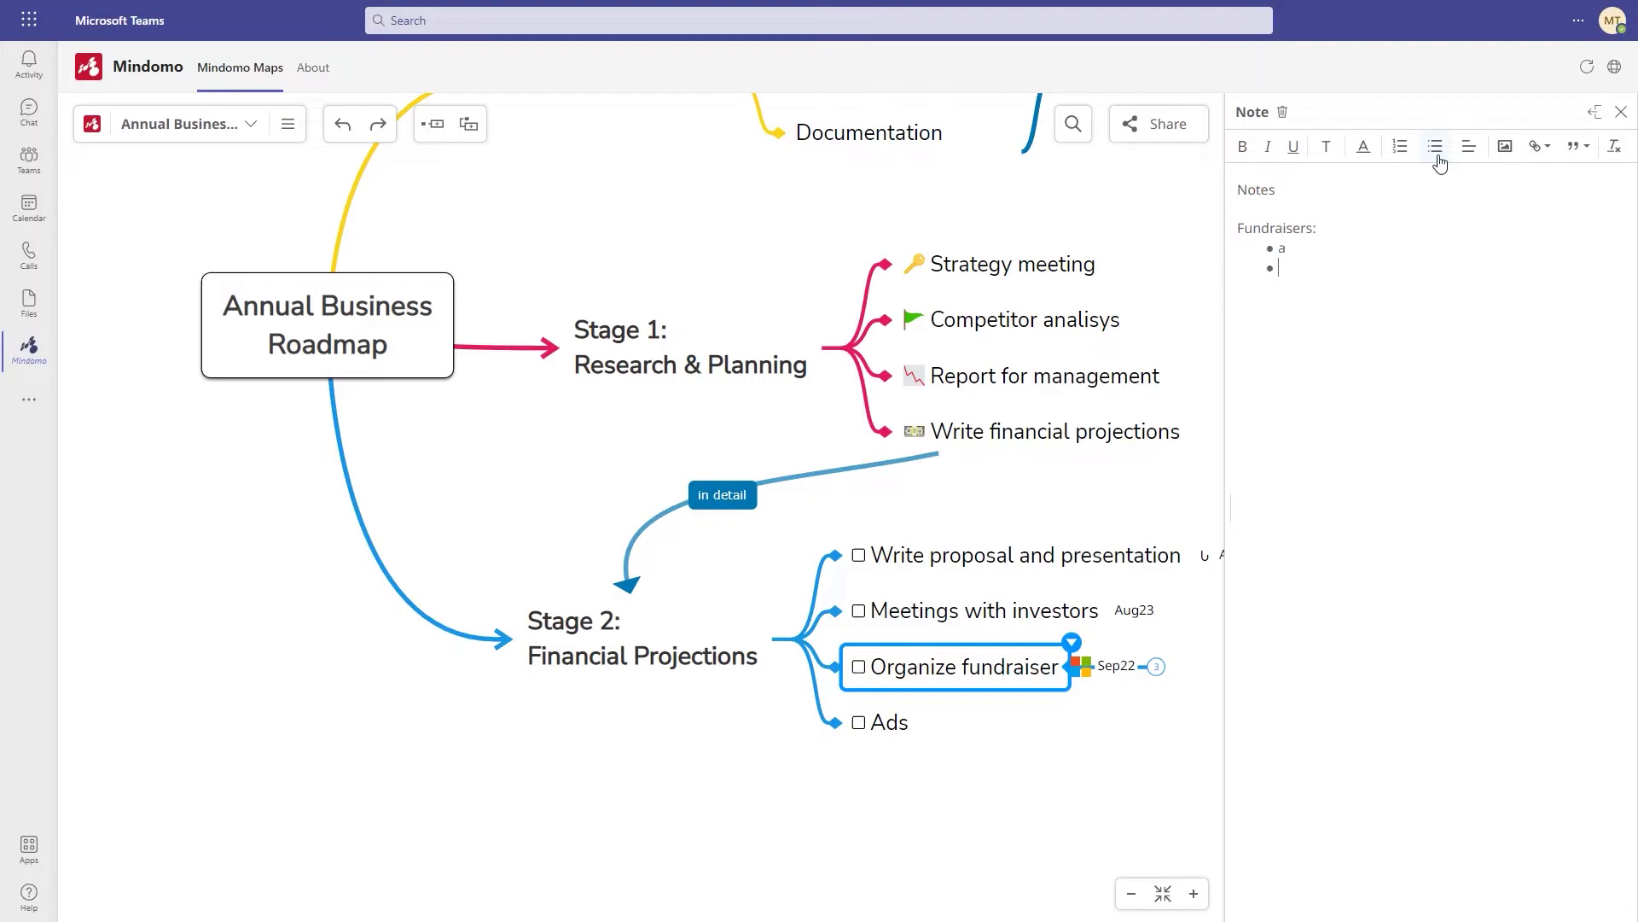
{"action": "left_click_drag", "start_coordinate": [1288, 307], "coordinate": [1277, 246]}
{"action": "left_click", "coordinate": [1242, 146]}
{"action": "left_click", "coordinate": [1294, 146]}
{"action": "left_click", "coordinate": [1364, 146]}
{"action": "left_click", "coordinate": [1364, 190]}
Close the note editor and open the topic style presets
{"action": "left_click", "coordinate": [1620, 113]}
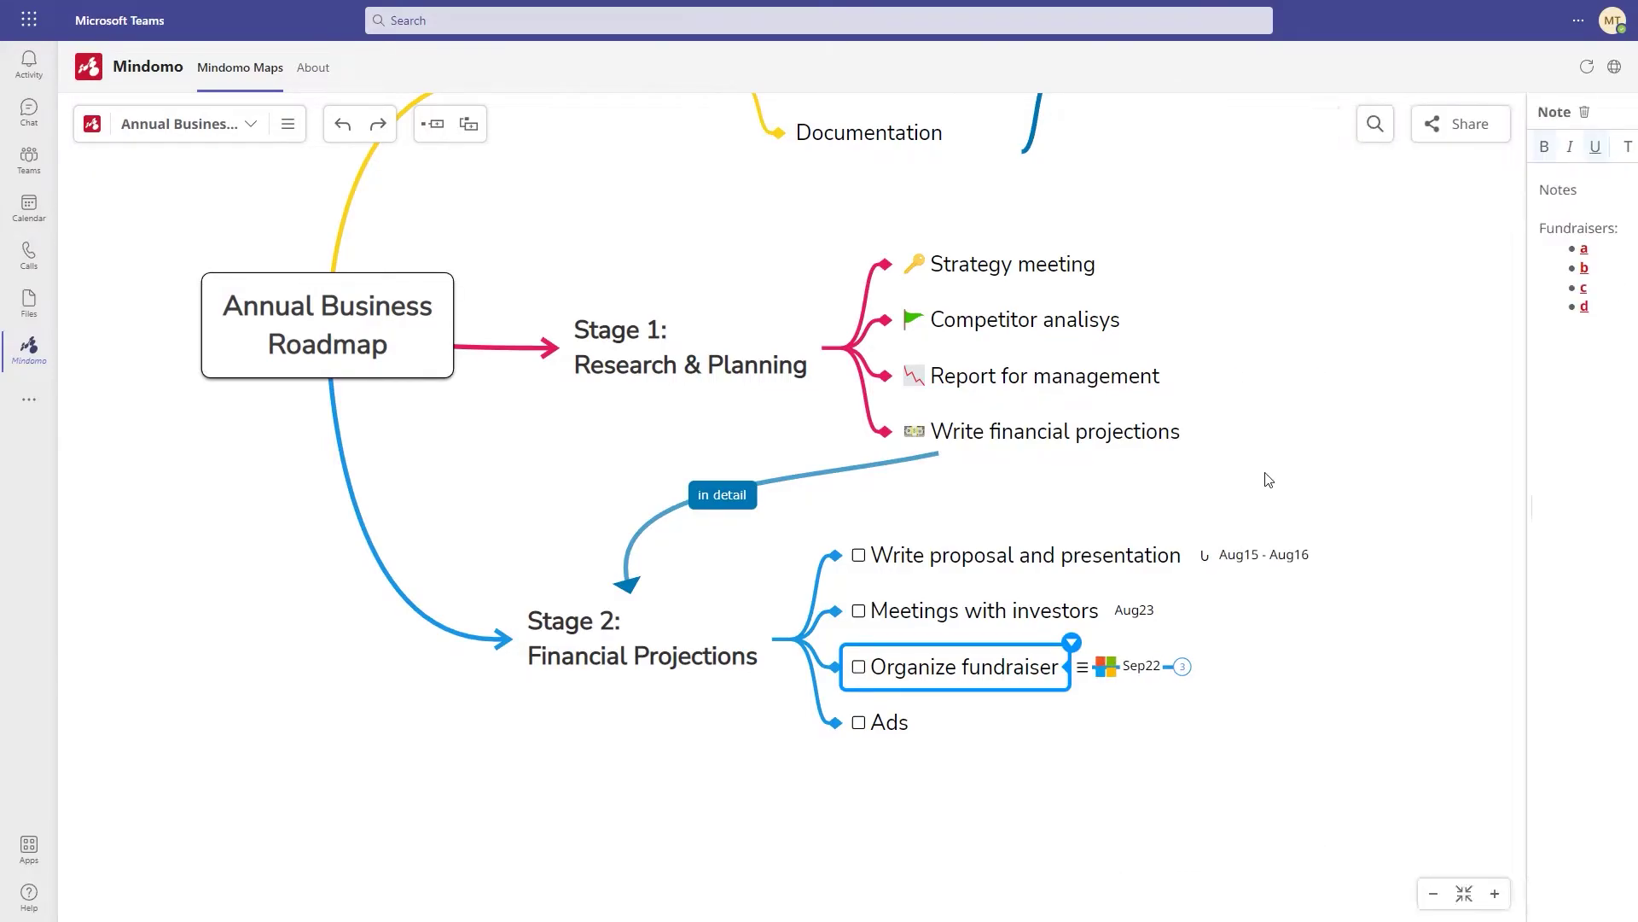
{"action": "left_click", "coordinate": [1071, 645]}
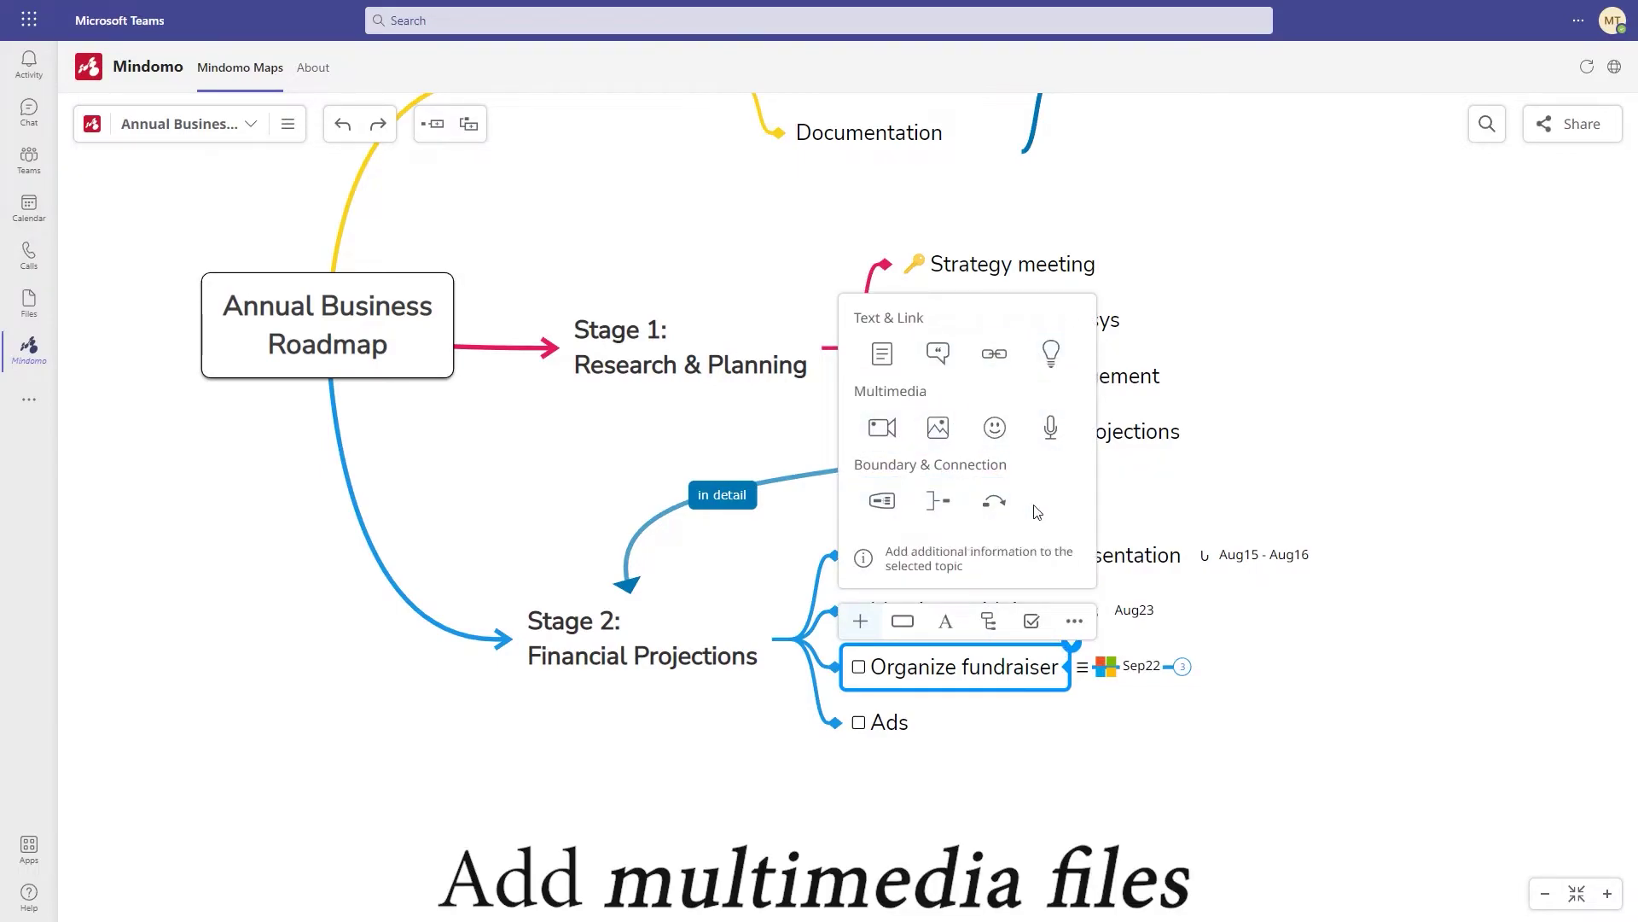
{"action": "left_click", "coordinate": [903, 622]}
Review Organize fundraiser's shape, fill, border and font options, then show its branch layout options
{"action": "scroll", "coordinate": [973, 388], "scroll_direction": "down", "scroll_amount": 2}
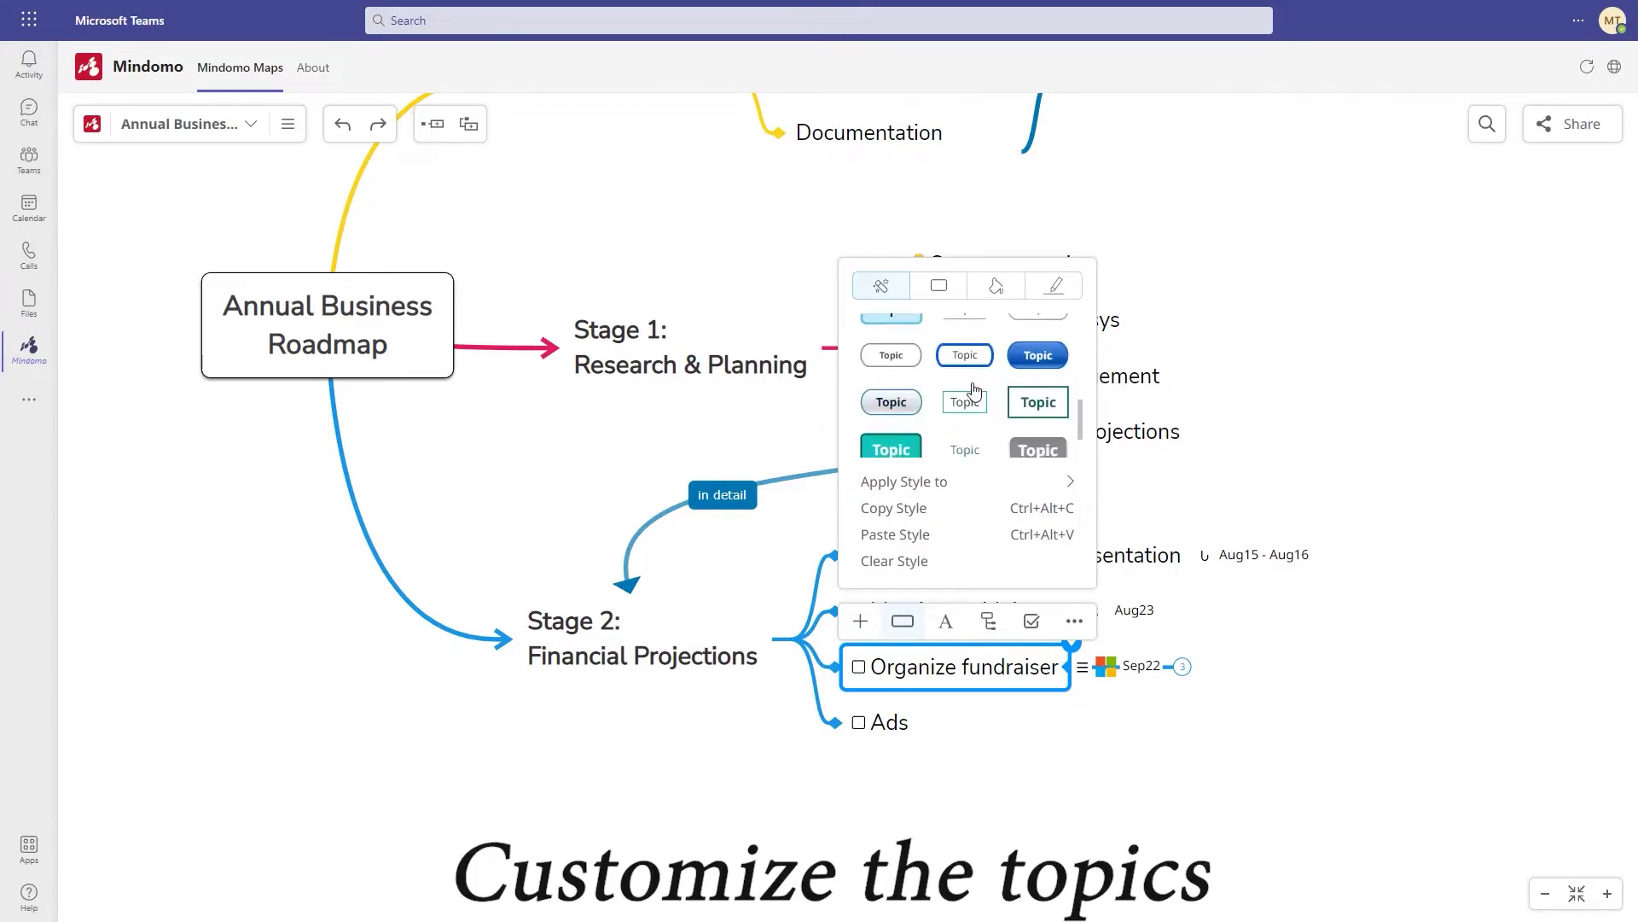
{"action": "scroll", "coordinate": [960, 391], "scroll_direction": "down", "scroll_amount": 2}
{"action": "left_click", "coordinate": [938, 285]}
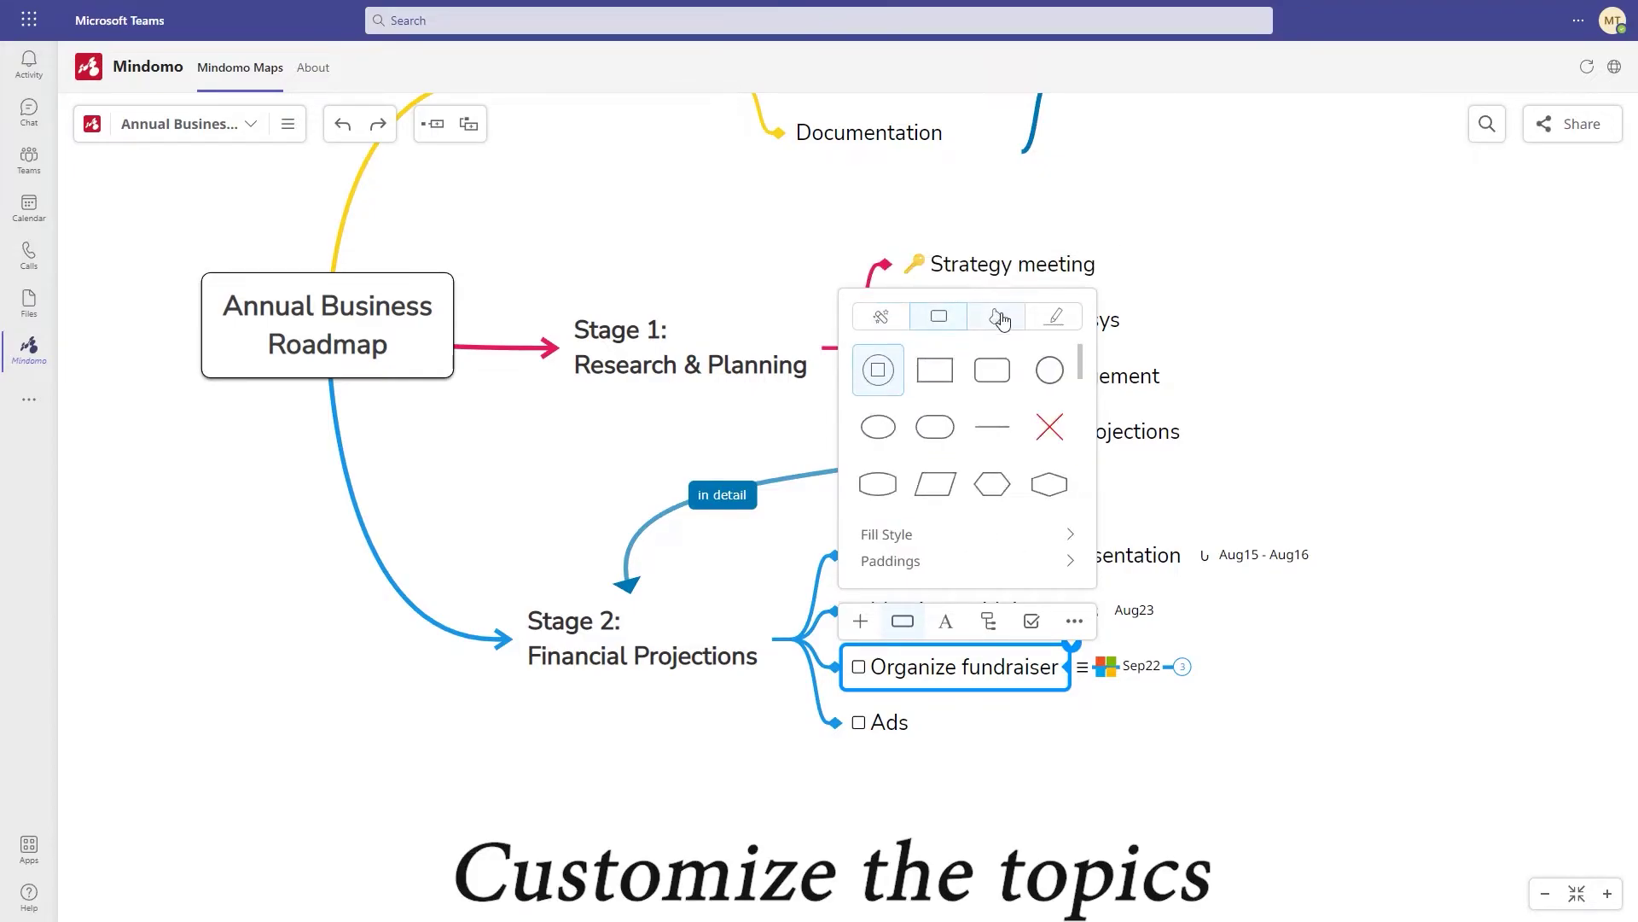
{"action": "left_click", "coordinate": [997, 317]}
{"action": "left_click", "coordinate": [1056, 275]}
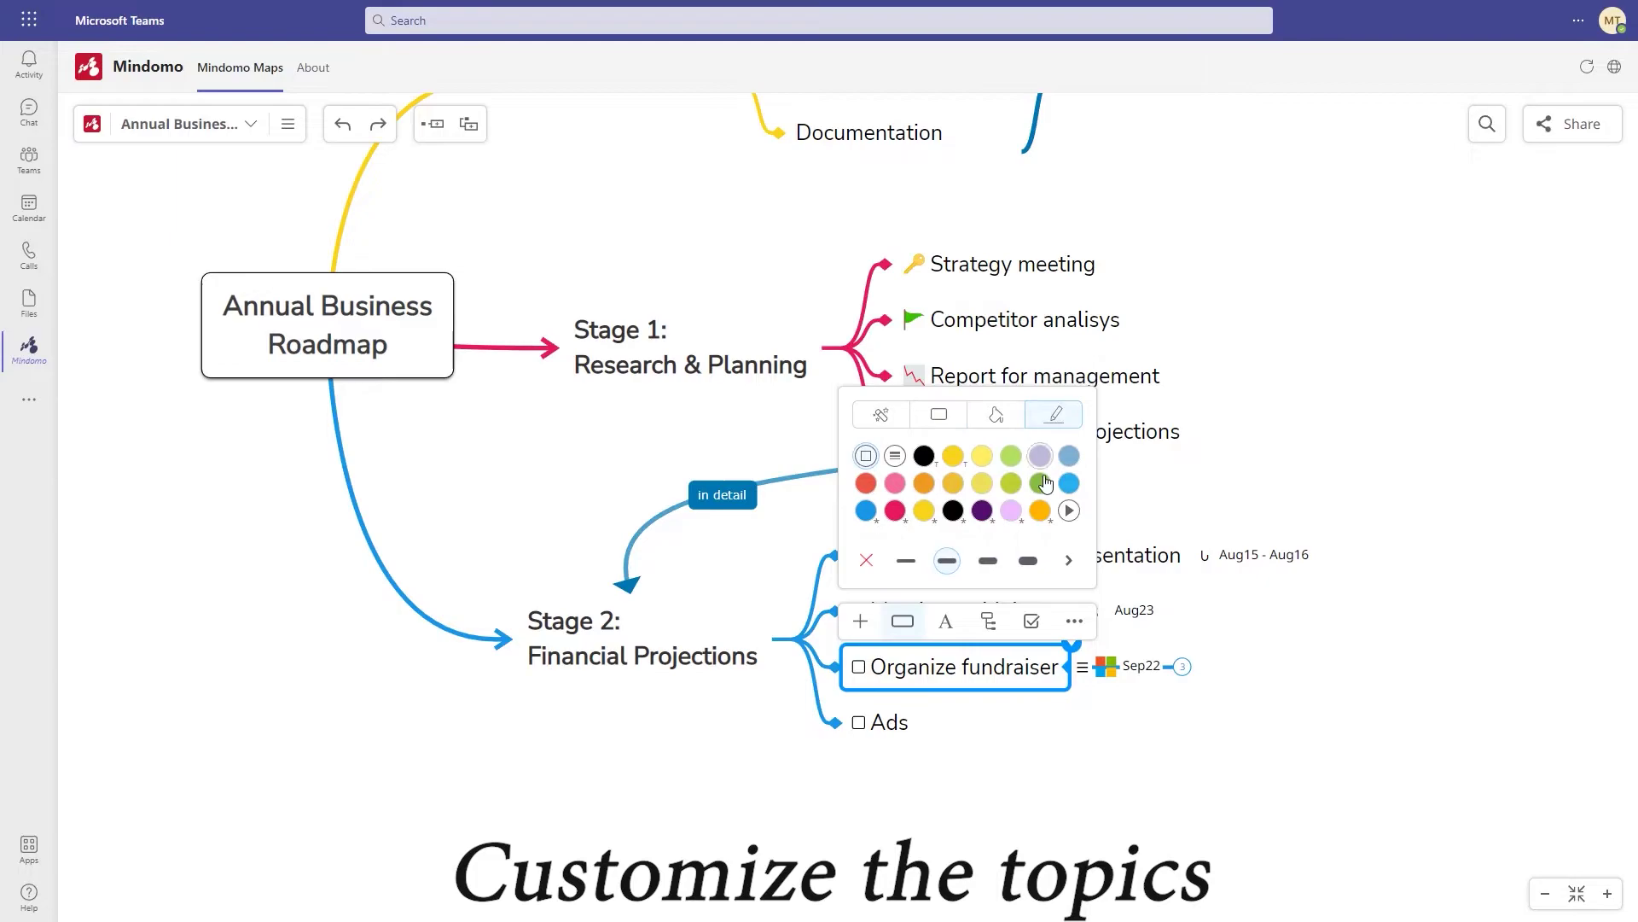
{"action": "left_click", "coordinate": [946, 623]}
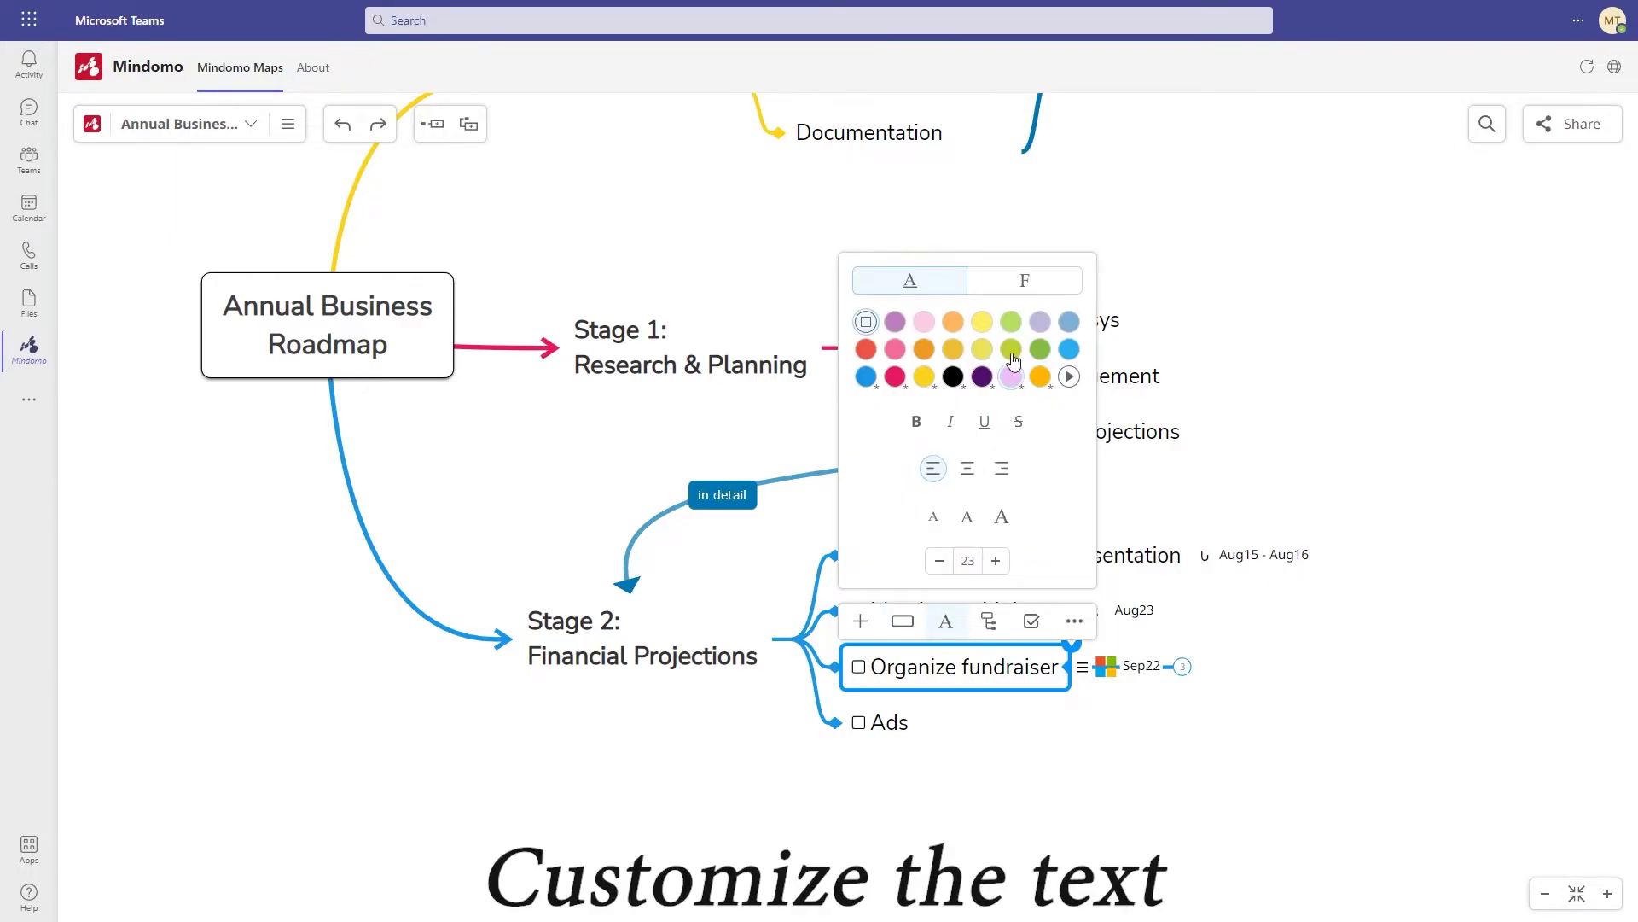
{"action": "left_click", "coordinate": [1024, 280]}
{"action": "scroll", "coordinate": [1007, 427], "scroll_direction": "down", "scroll_amount": 10}
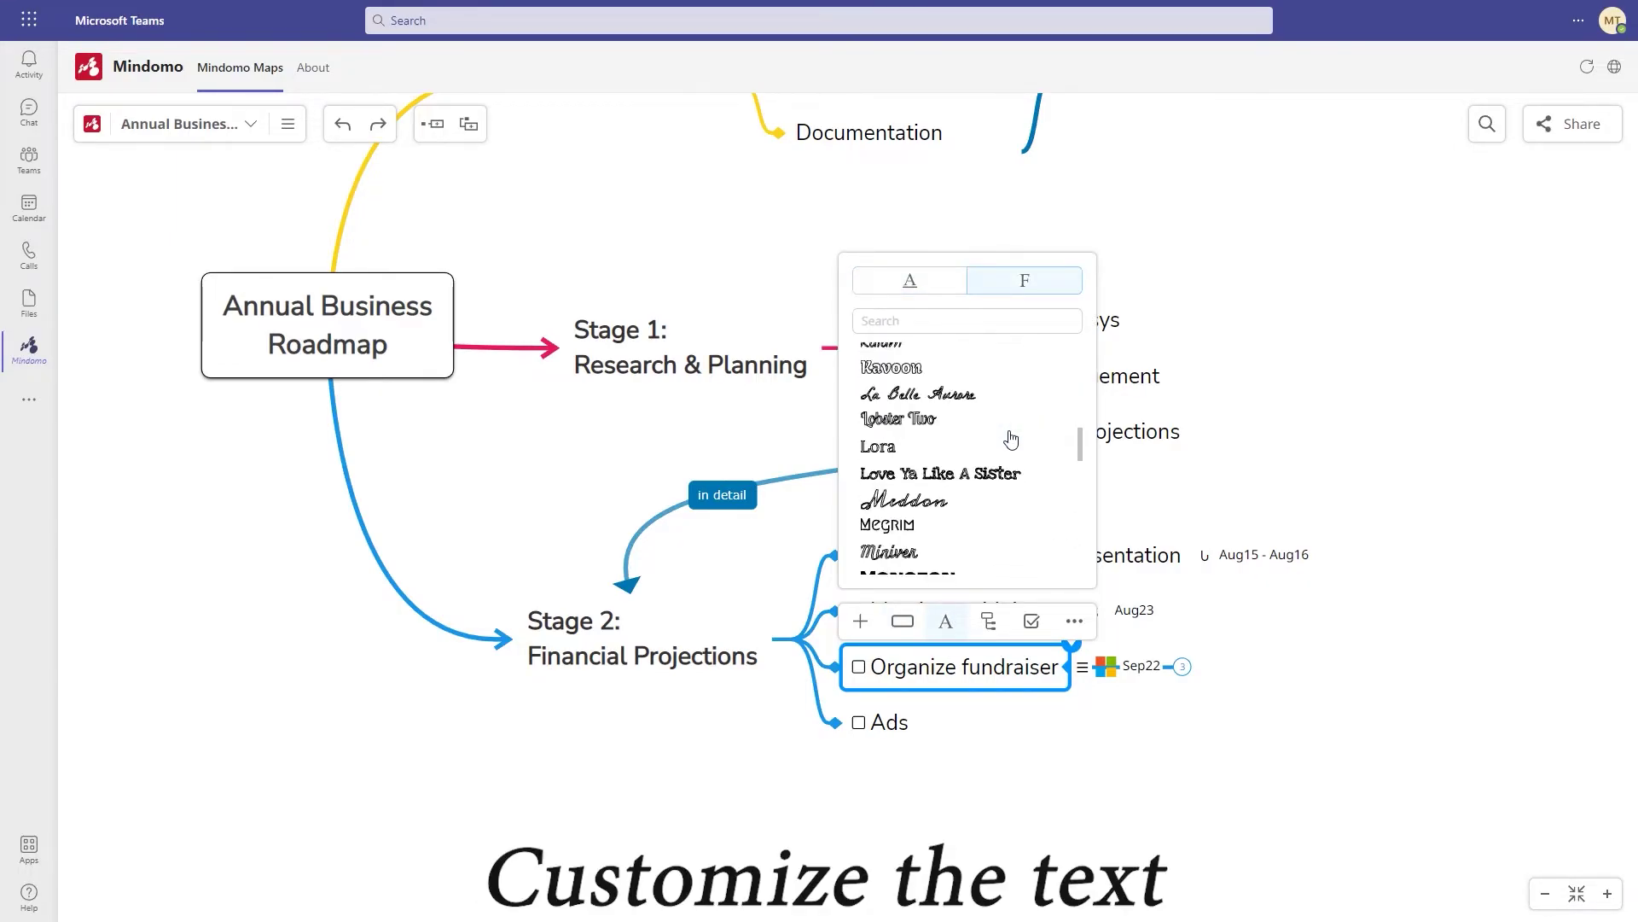
{"action": "left_click", "coordinate": [988, 621]}
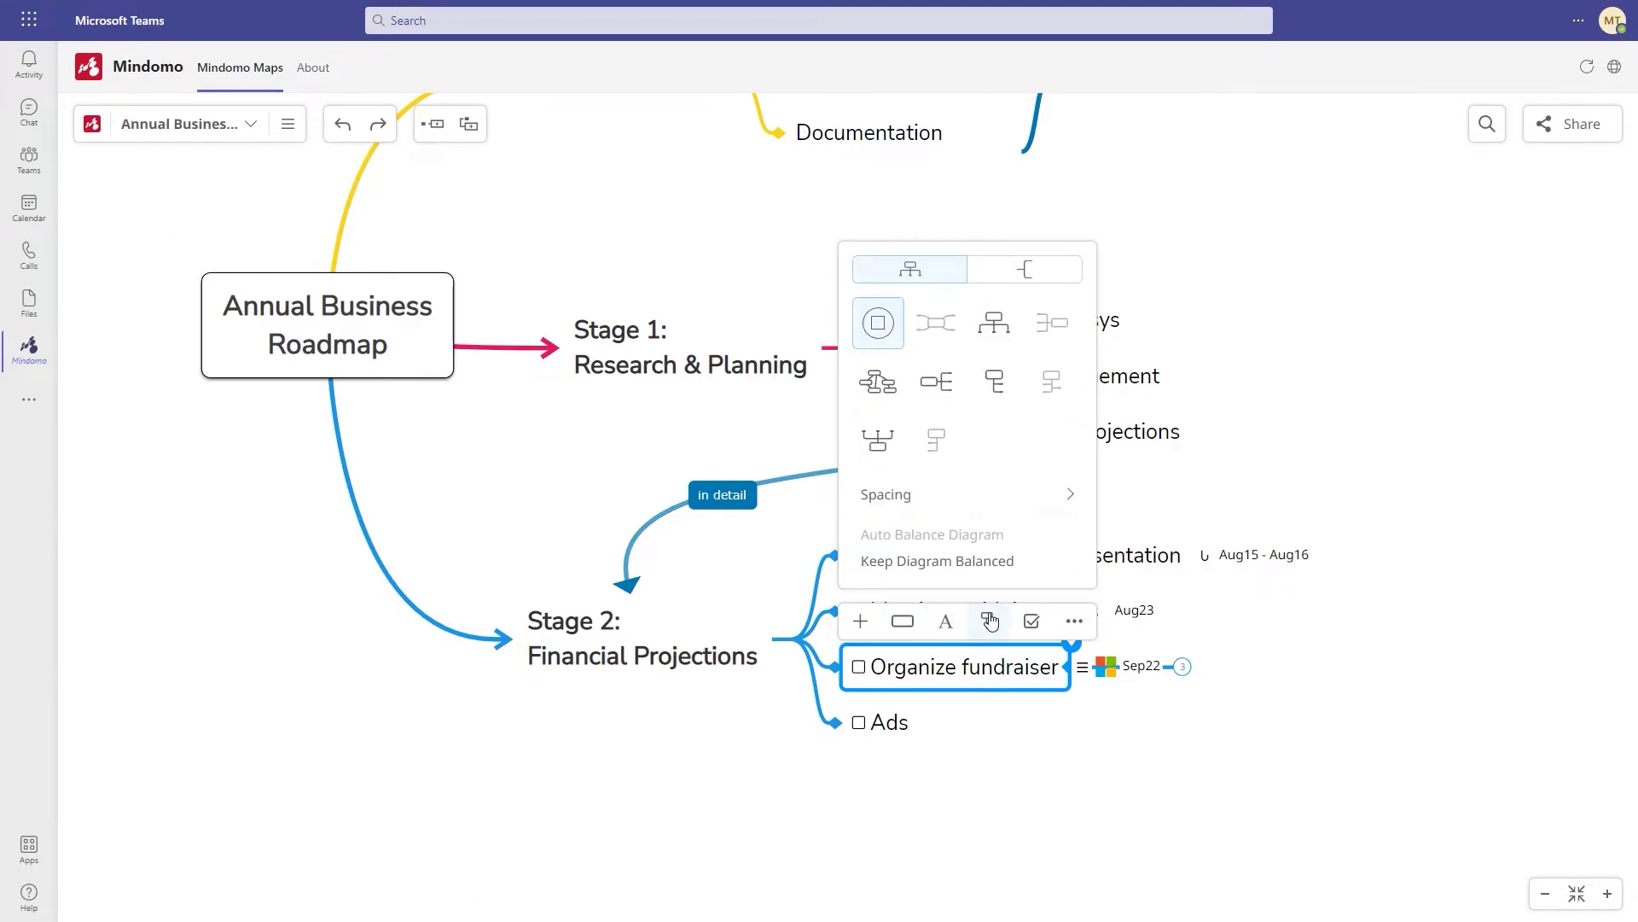
Widen the Organize fundraiser connection line to 4 px, previewing line shapes and ending arrow styles
{"action": "left_click", "coordinate": [1054, 275]}
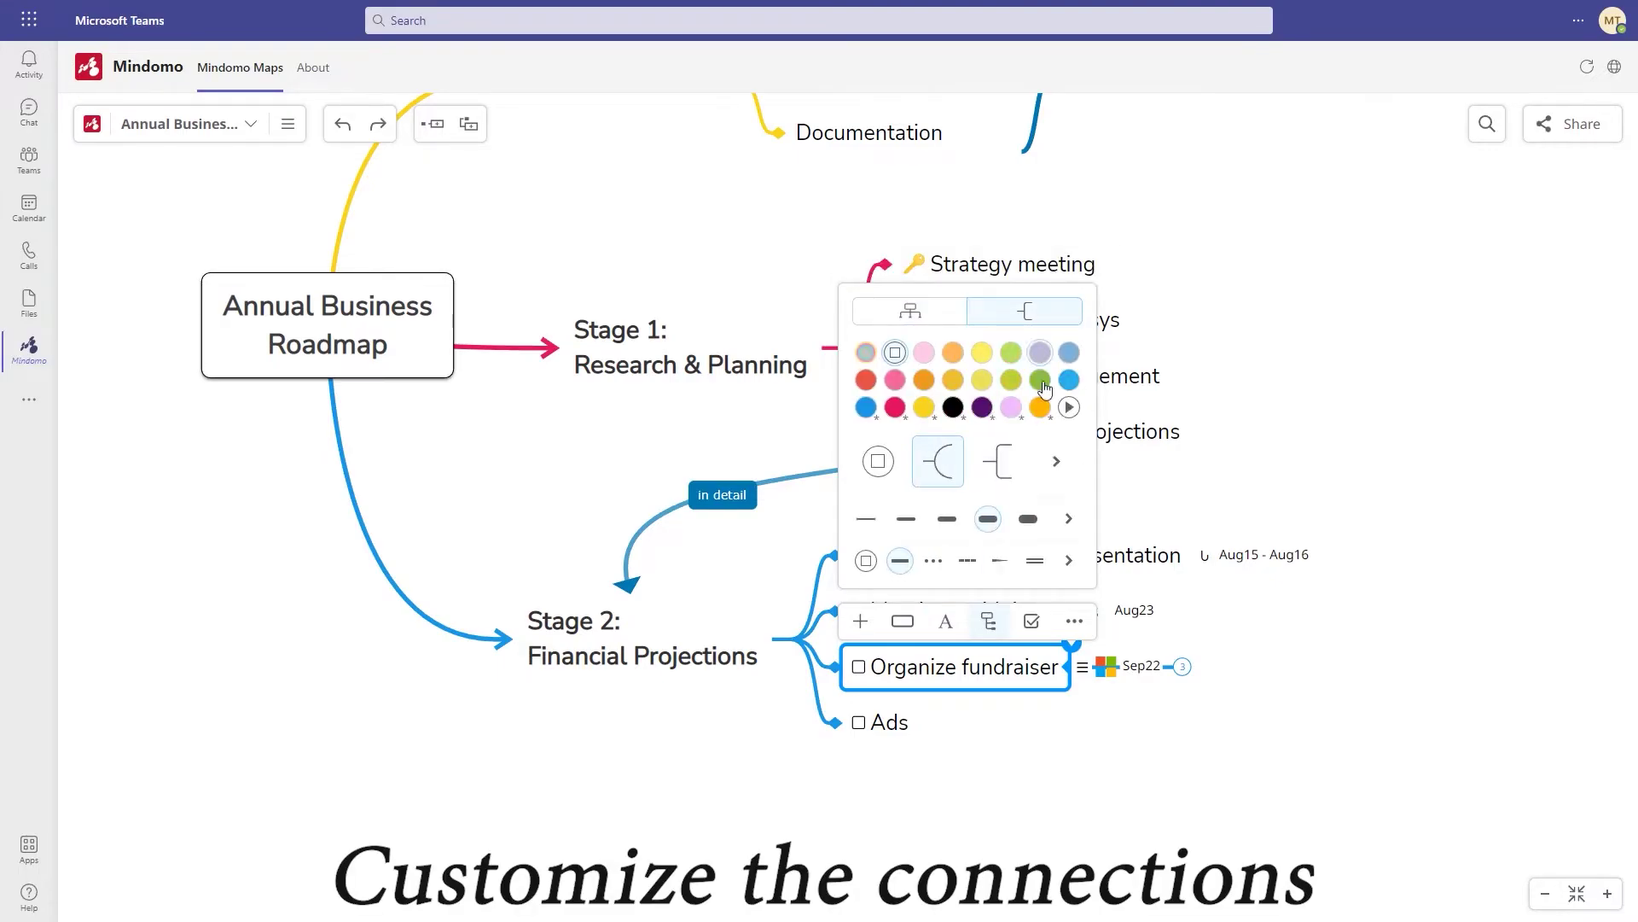
{"action": "left_click", "coordinate": [1057, 466]}
{"action": "left_click", "coordinate": [868, 314]}
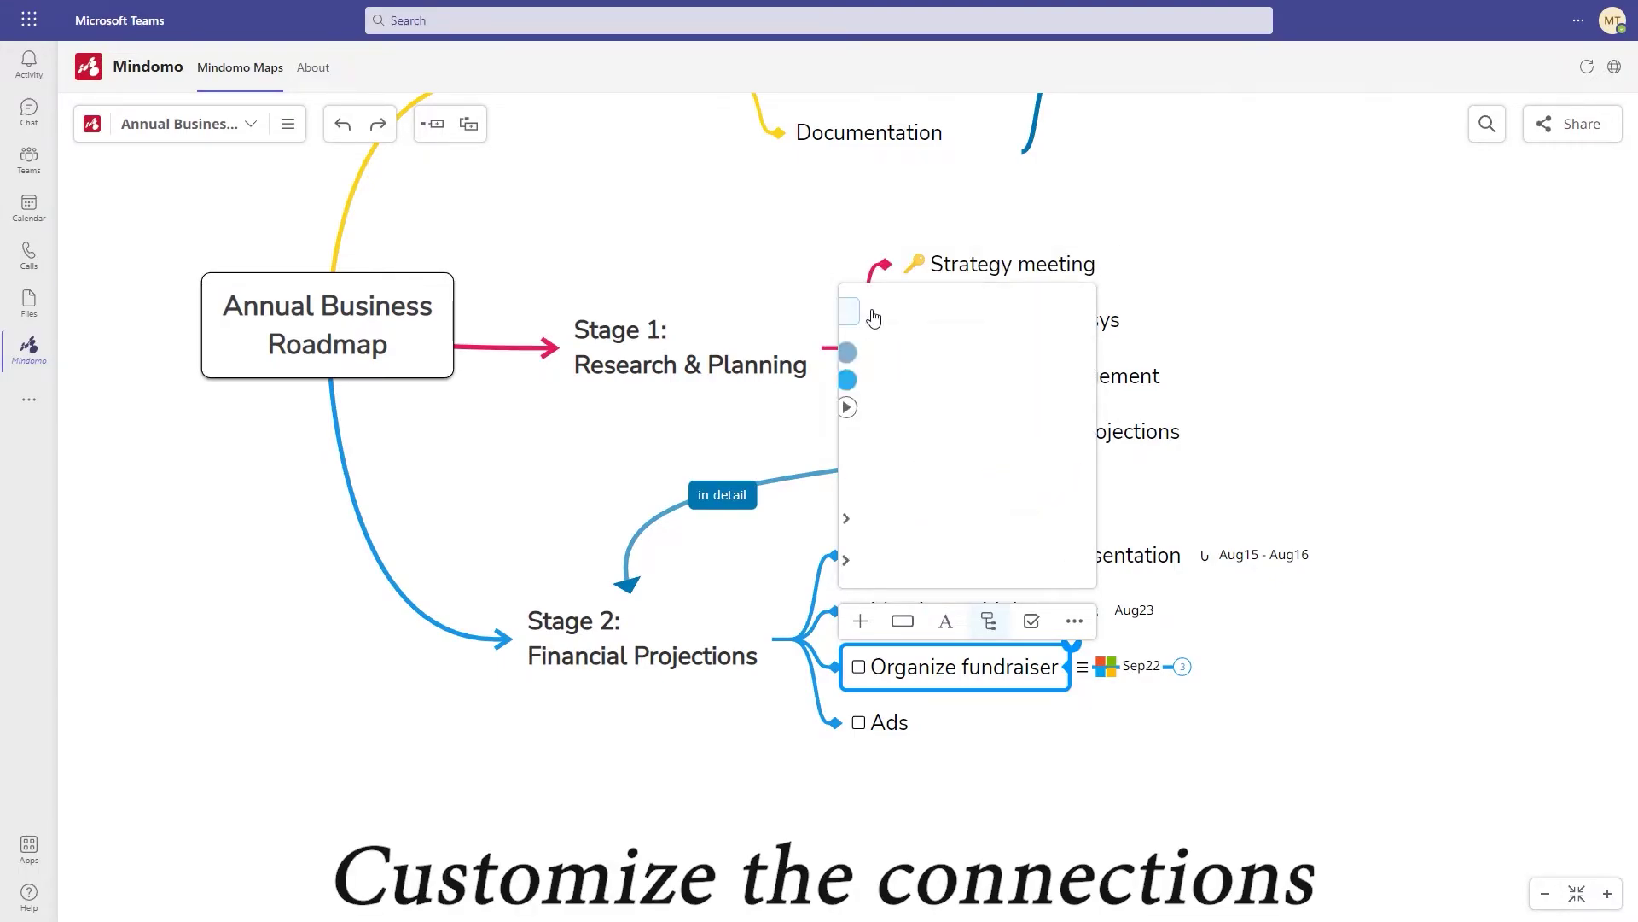
{"action": "left_click", "coordinate": [1068, 524]}
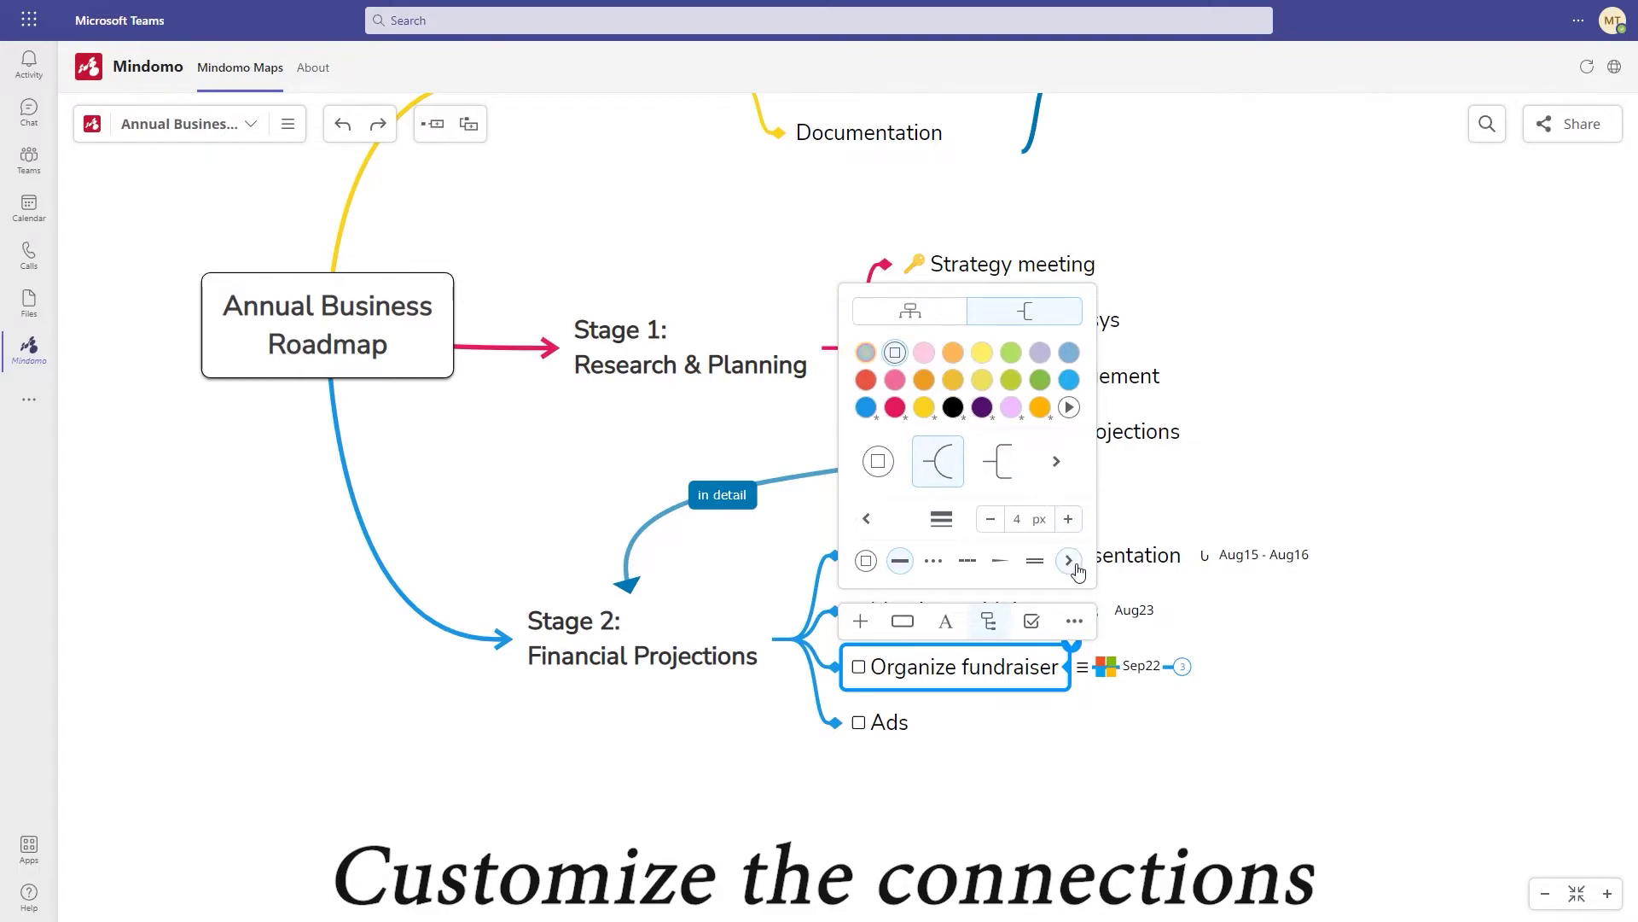
{"action": "left_click", "coordinate": [1071, 563]}
{"action": "left_click", "coordinate": [862, 258]}
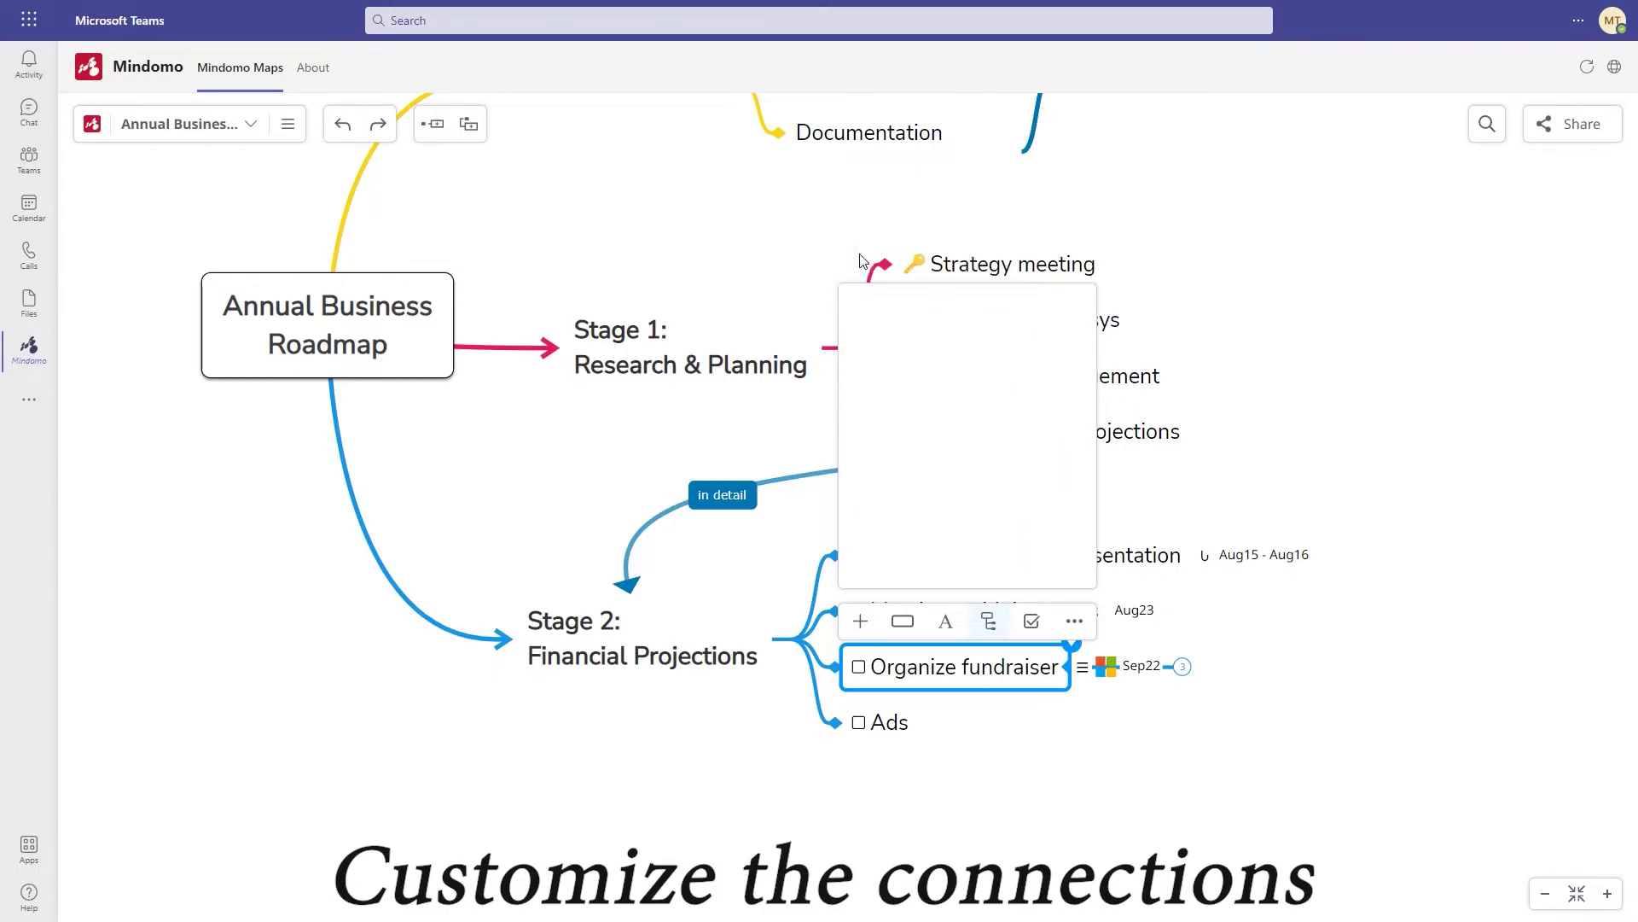
Assign Organize fundraiser to the current user (Me) with priority 1
{"action": "left_click", "coordinate": [1031, 621]}
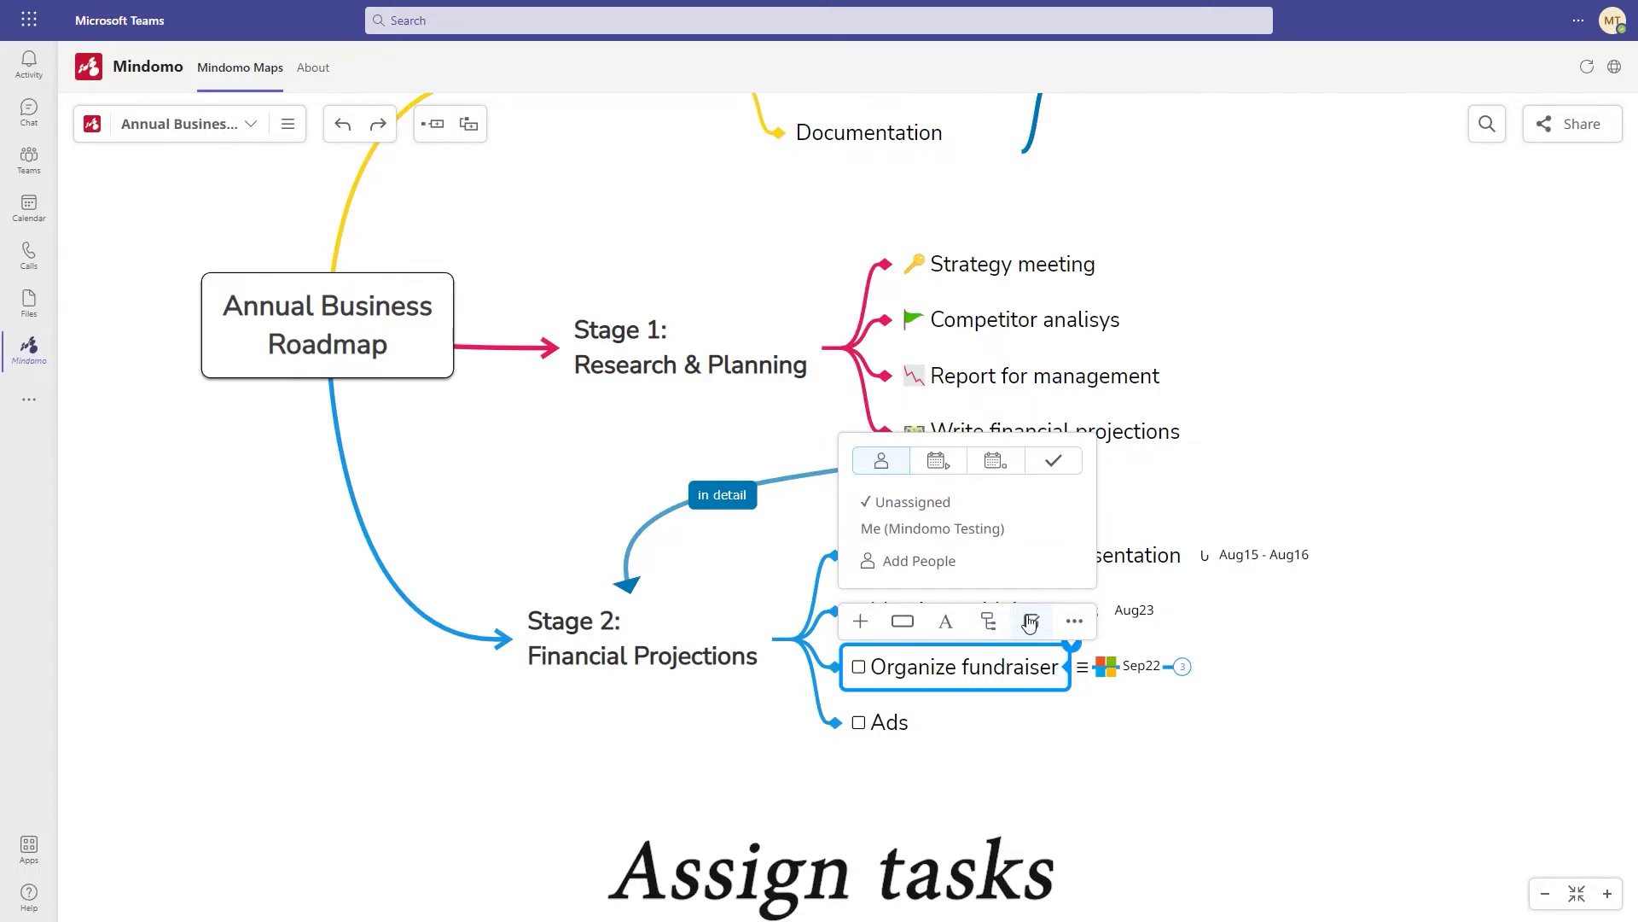
{"action": "left_click", "coordinate": [1016, 529]}
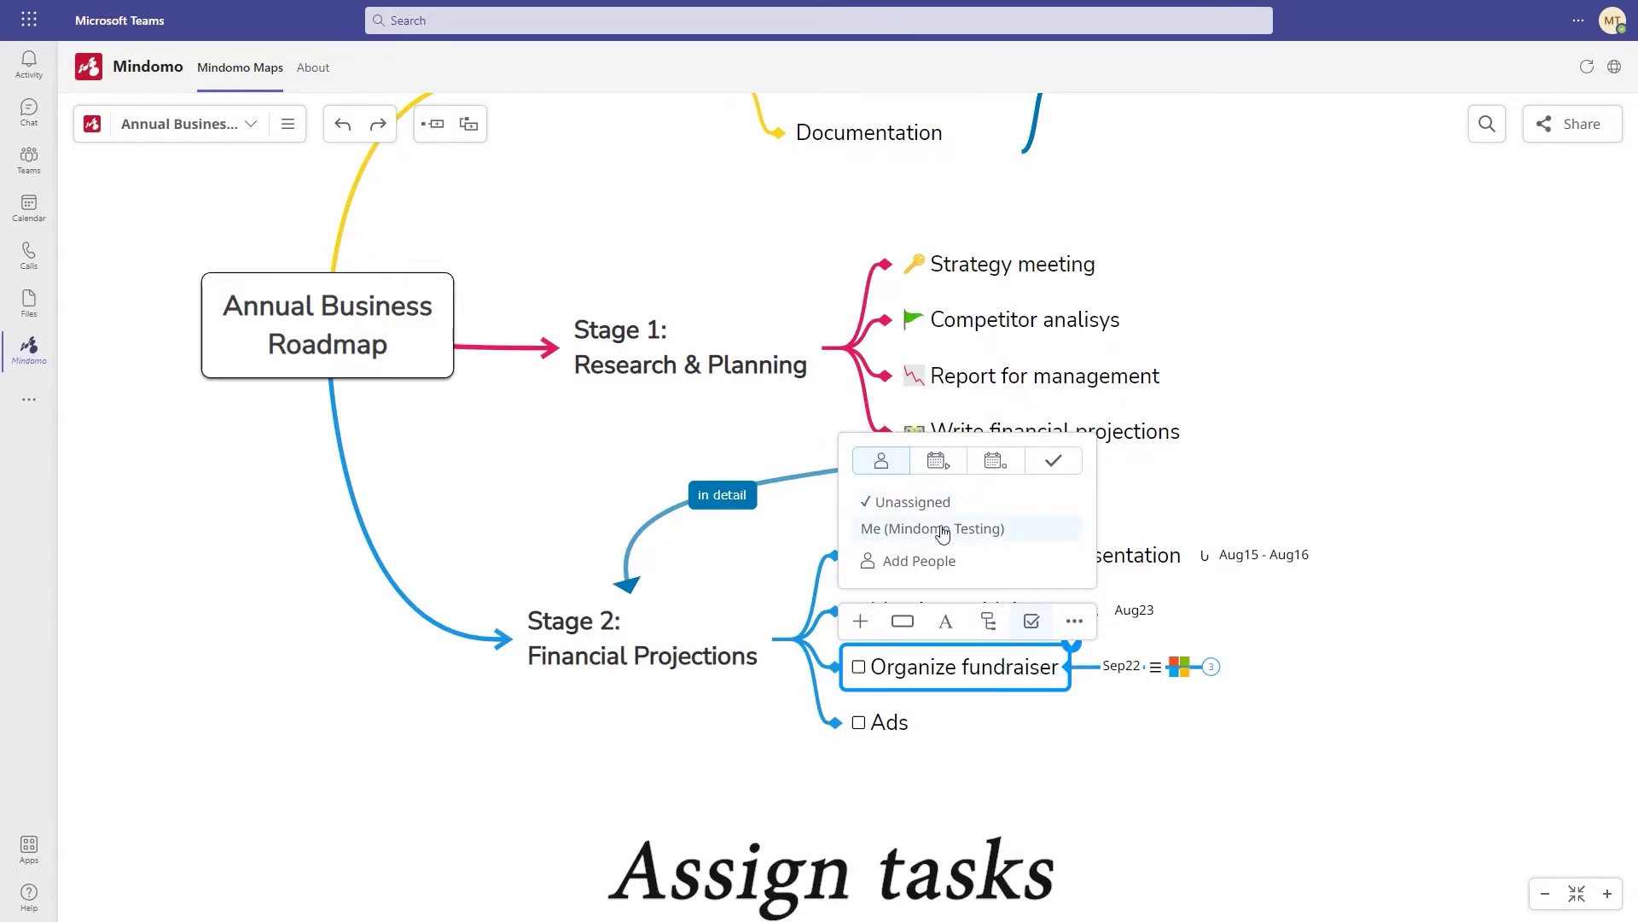
{"action": "left_click", "coordinate": [1048, 460]}
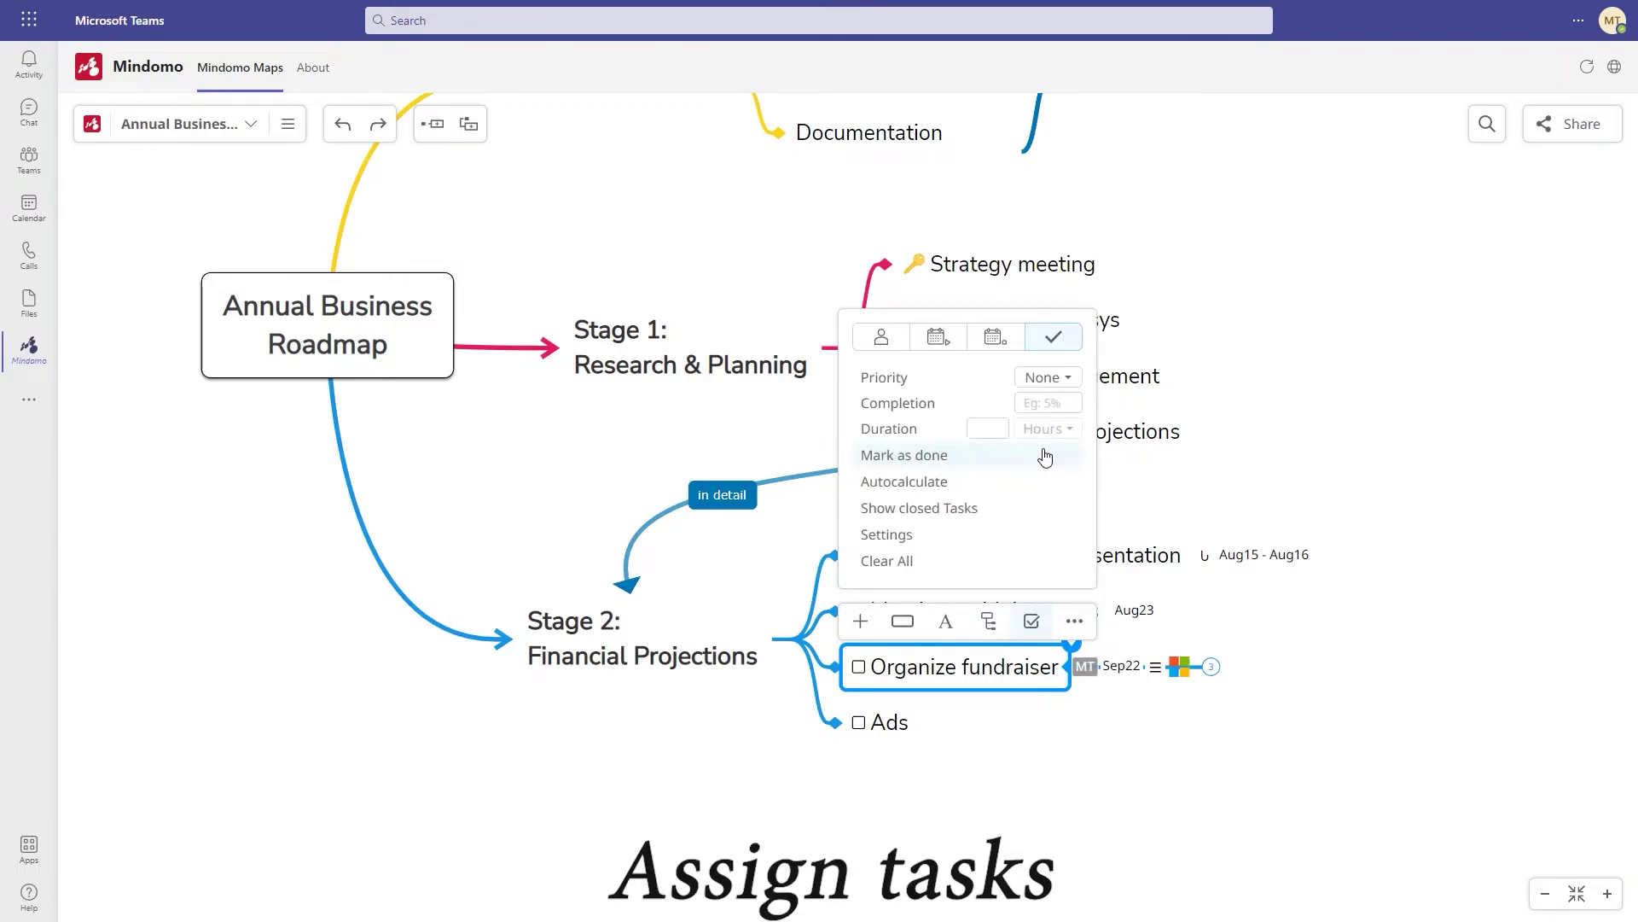
{"action": "left_click", "coordinate": [1045, 378]}
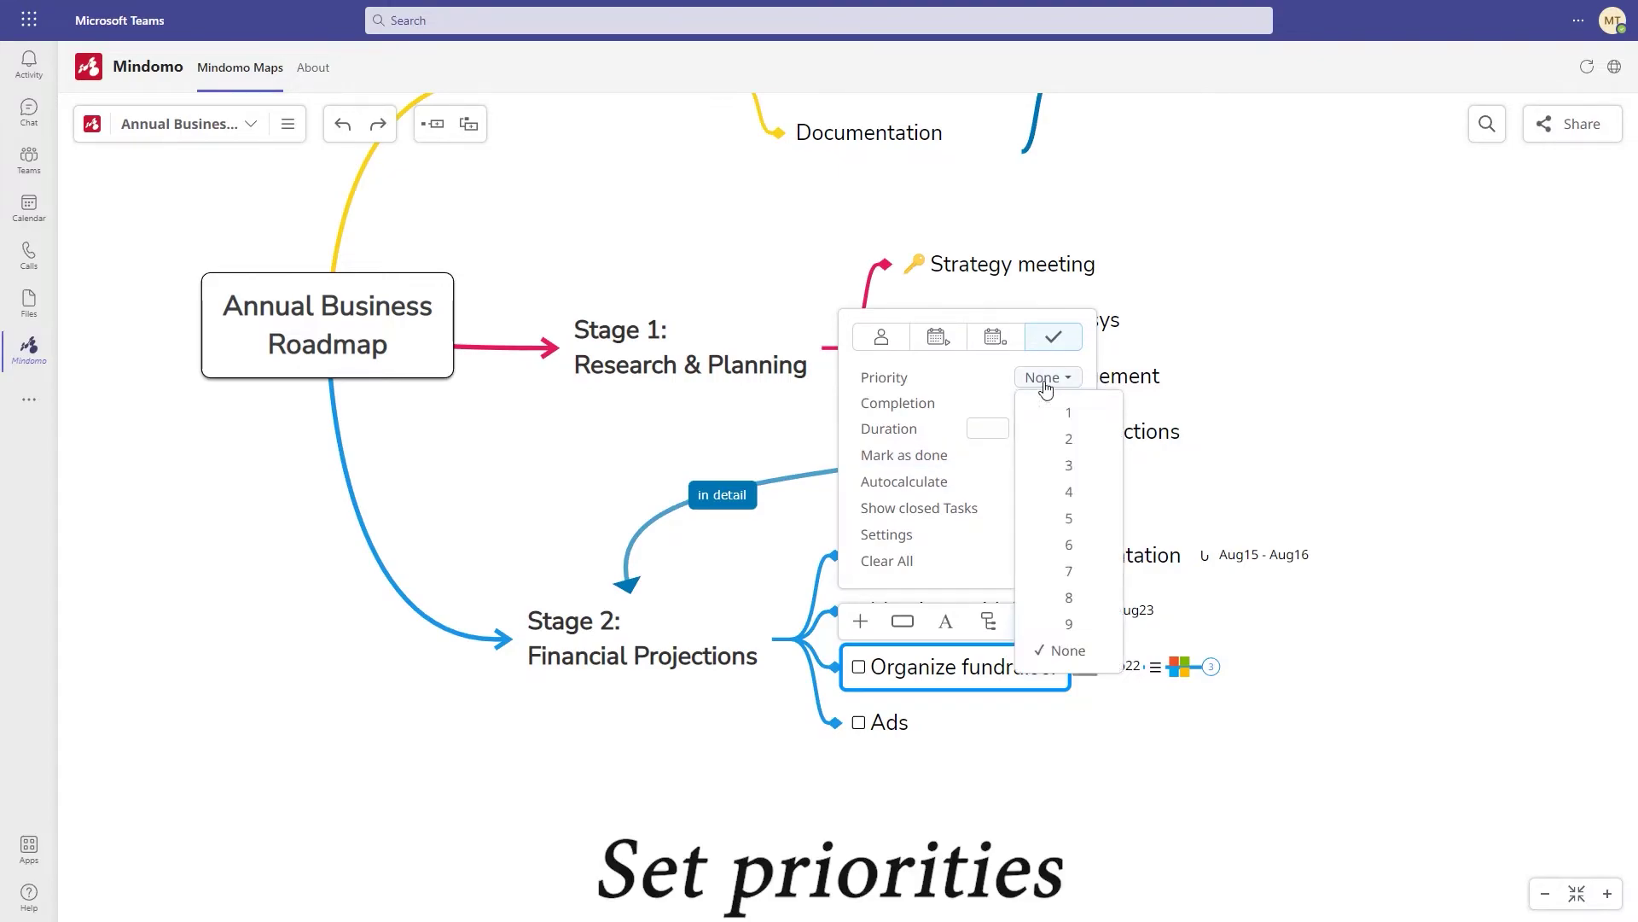
Give the Ads topic priority 2 and 50% completion, then deselect it
{"action": "left_click", "coordinate": [887, 722]}
{"action": "left_click", "coordinate": [1047, 433]}
{"action": "left_click", "coordinate": [1068, 495]}
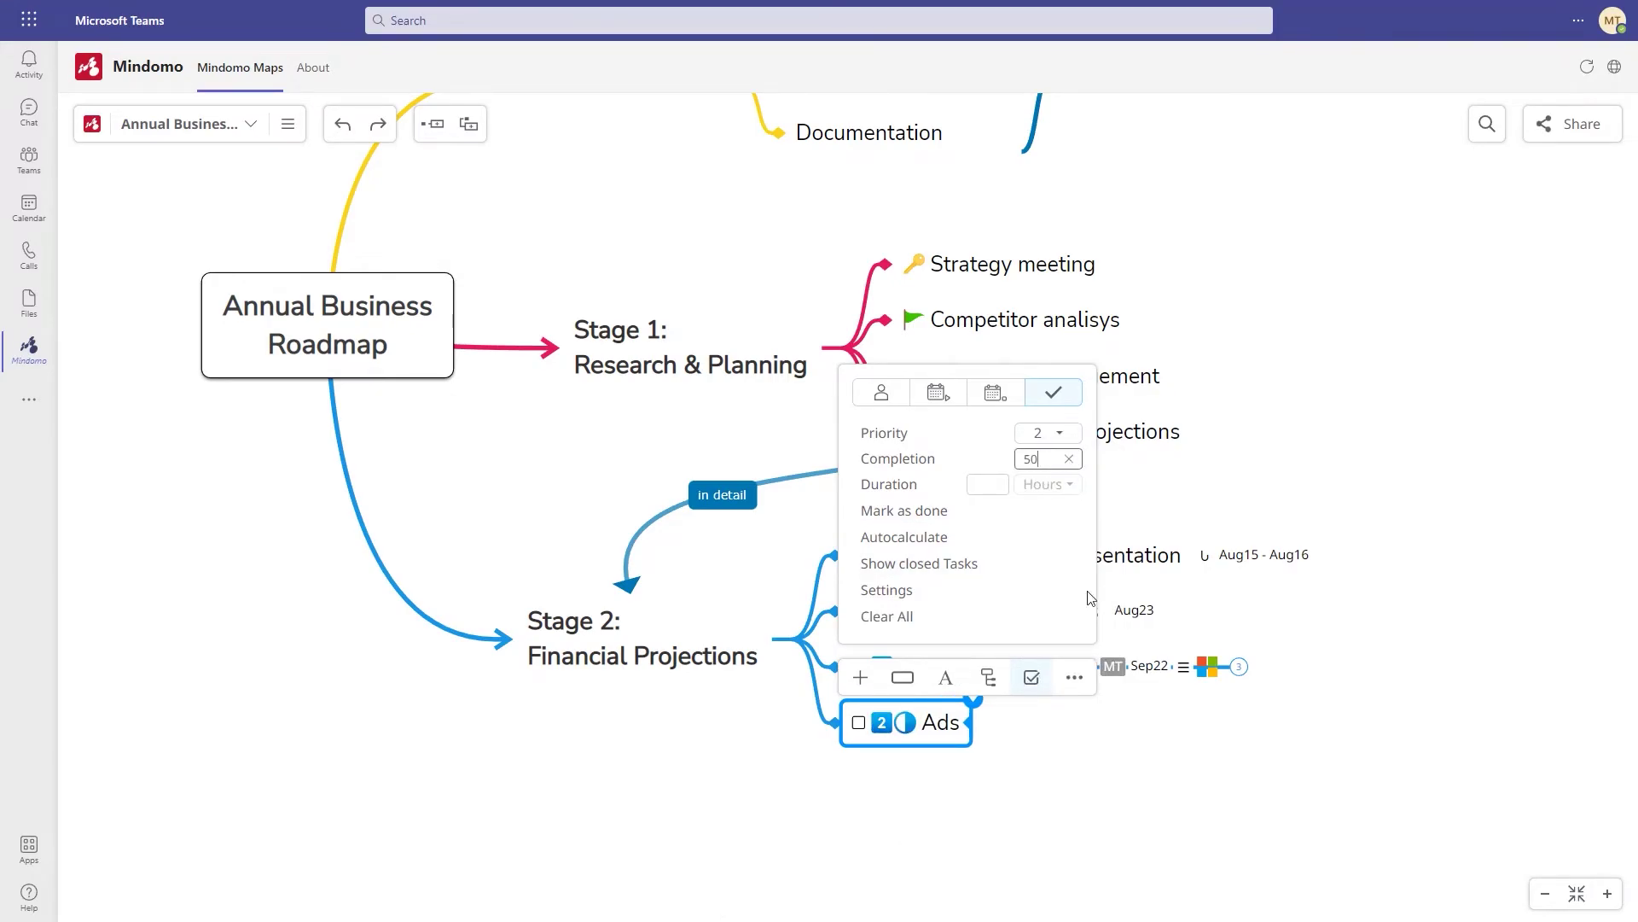
{"action": "left_click", "coordinate": [1078, 677]}
{"action": "left_click", "coordinate": [1051, 523]}
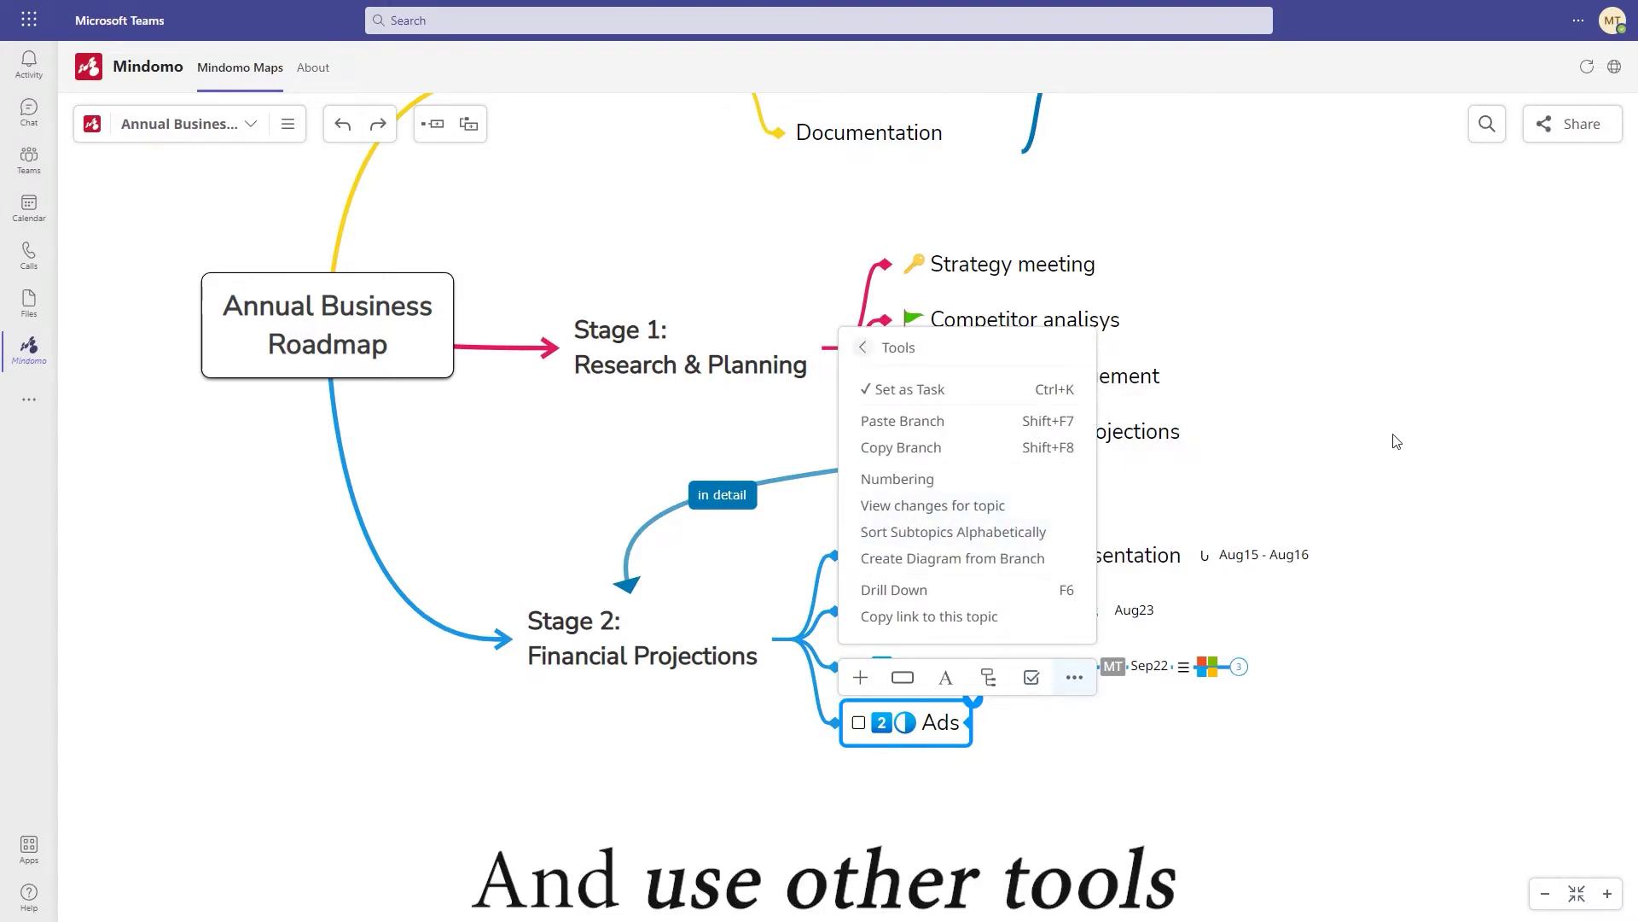
{"action": "left_click", "coordinate": [1081, 820]}
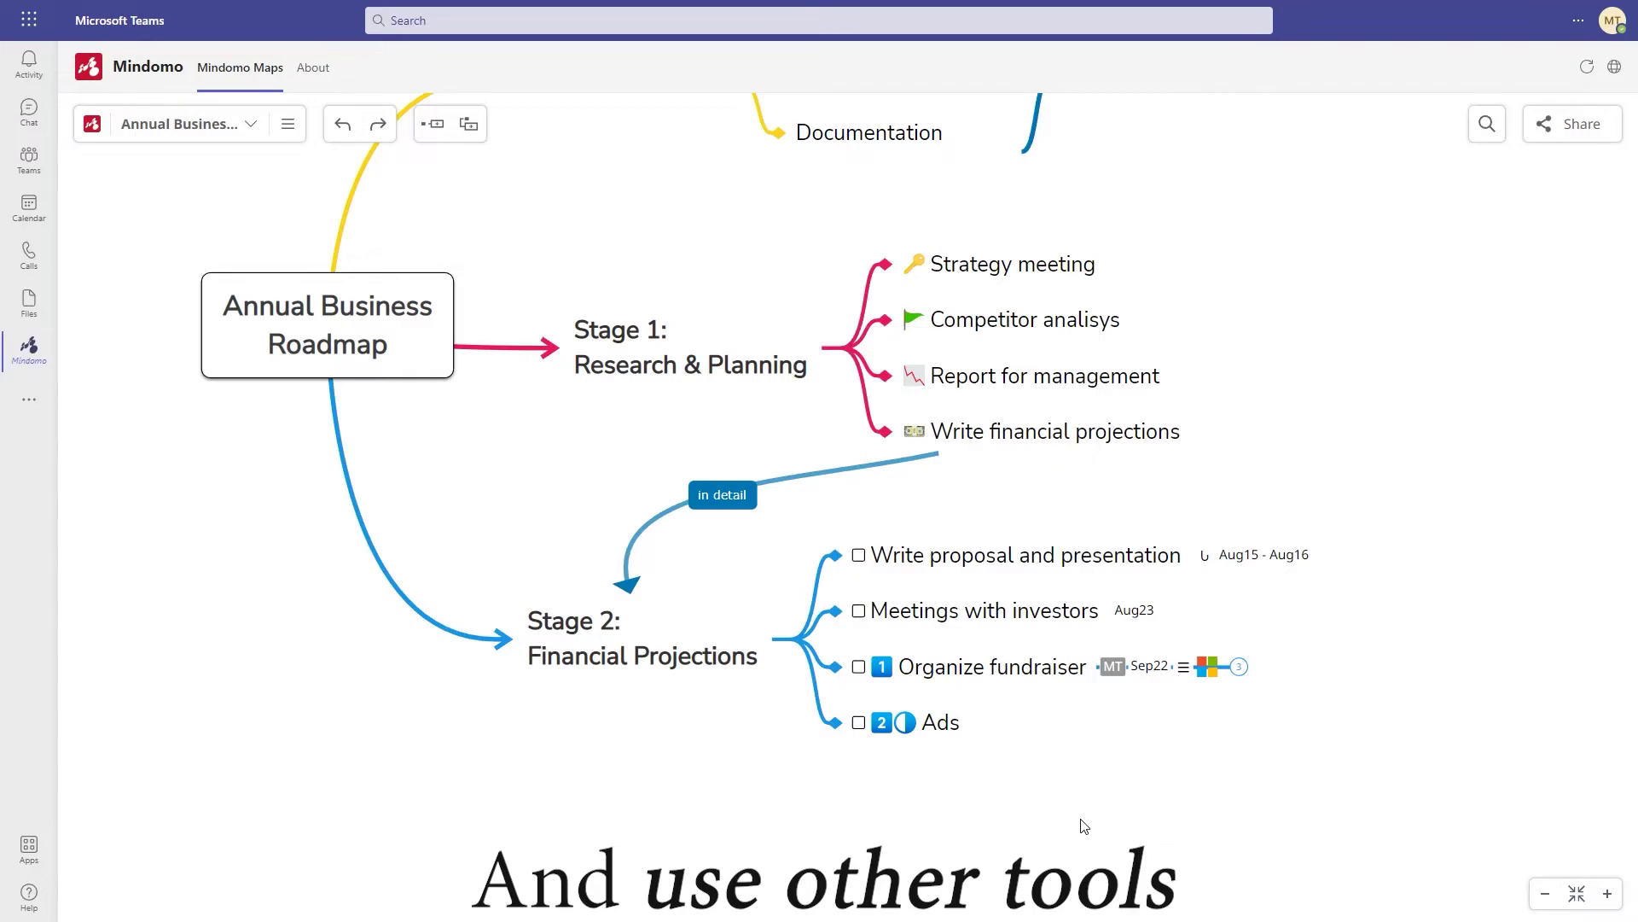
Go to the Mindomo dashboard and start a new map, browsing the Quick Diagrams templates
{"action": "left_click", "coordinate": [99, 134]}
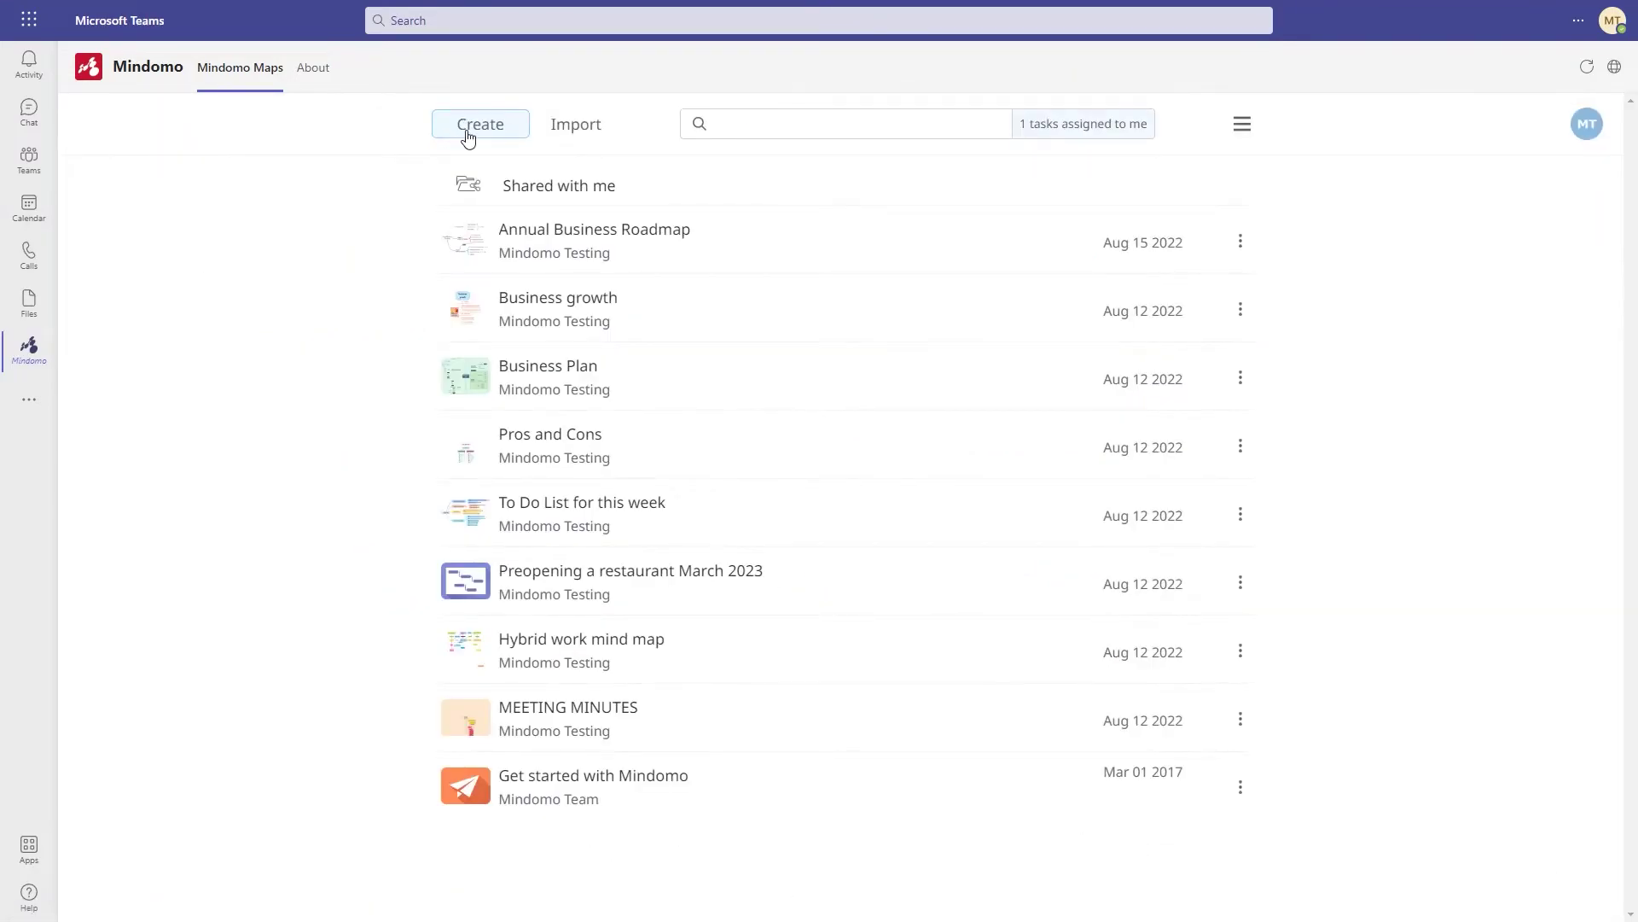
{"action": "left_click", "coordinate": [468, 136]}
{"action": "left_click", "coordinate": [514, 262]}
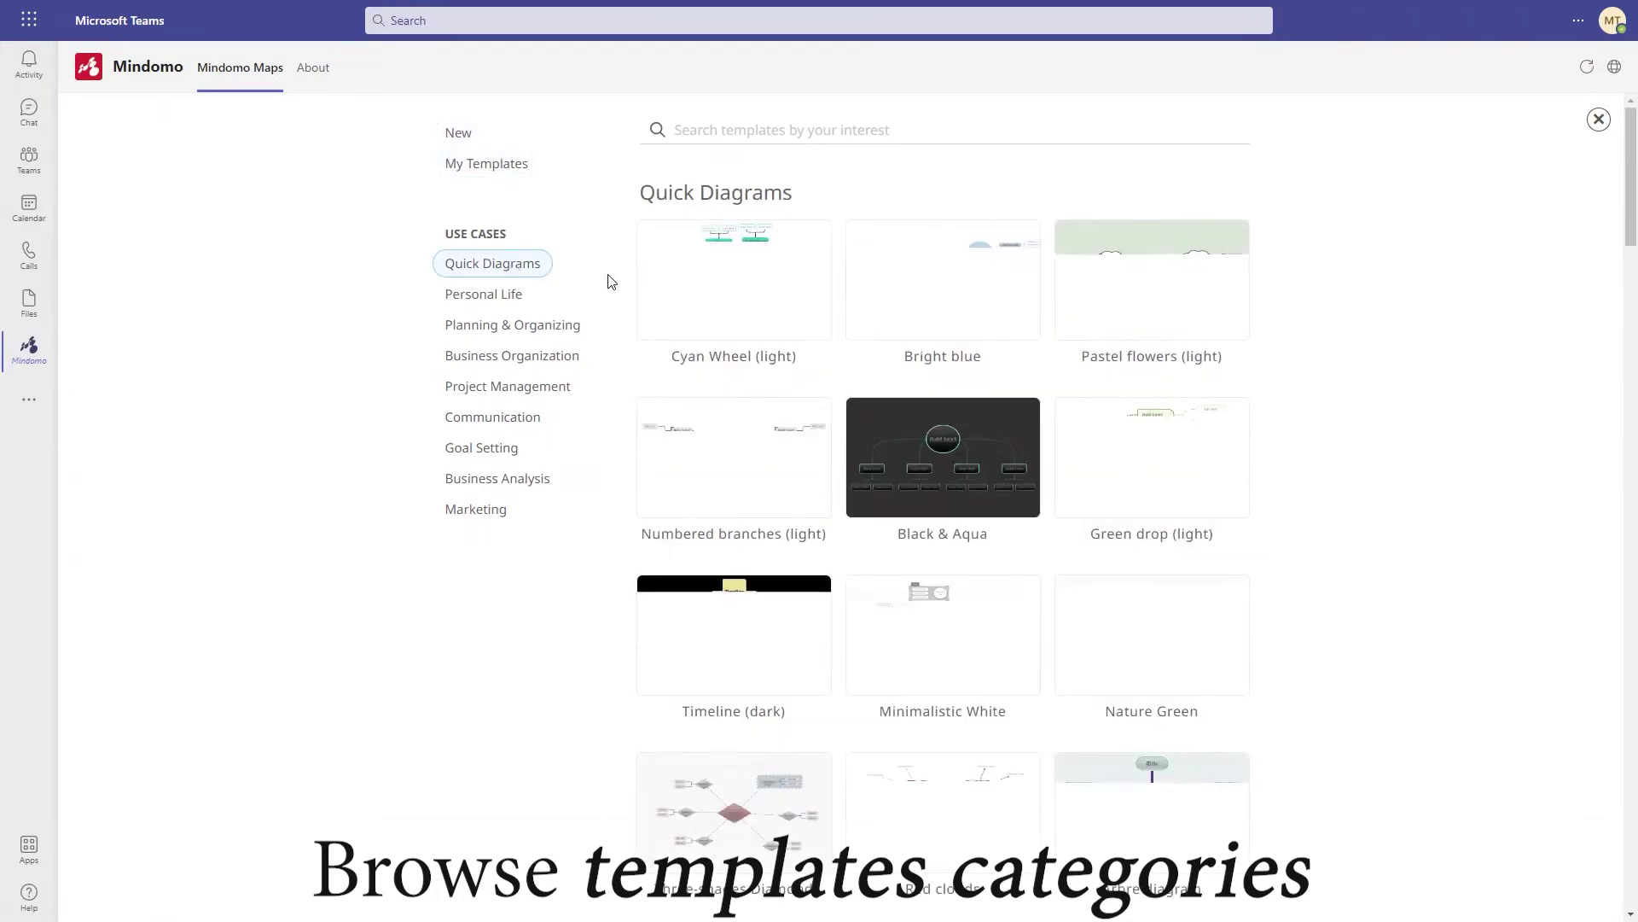
{"action": "scroll", "coordinate": [611, 281], "scroll_direction": "down", "scroll_amount": 10}
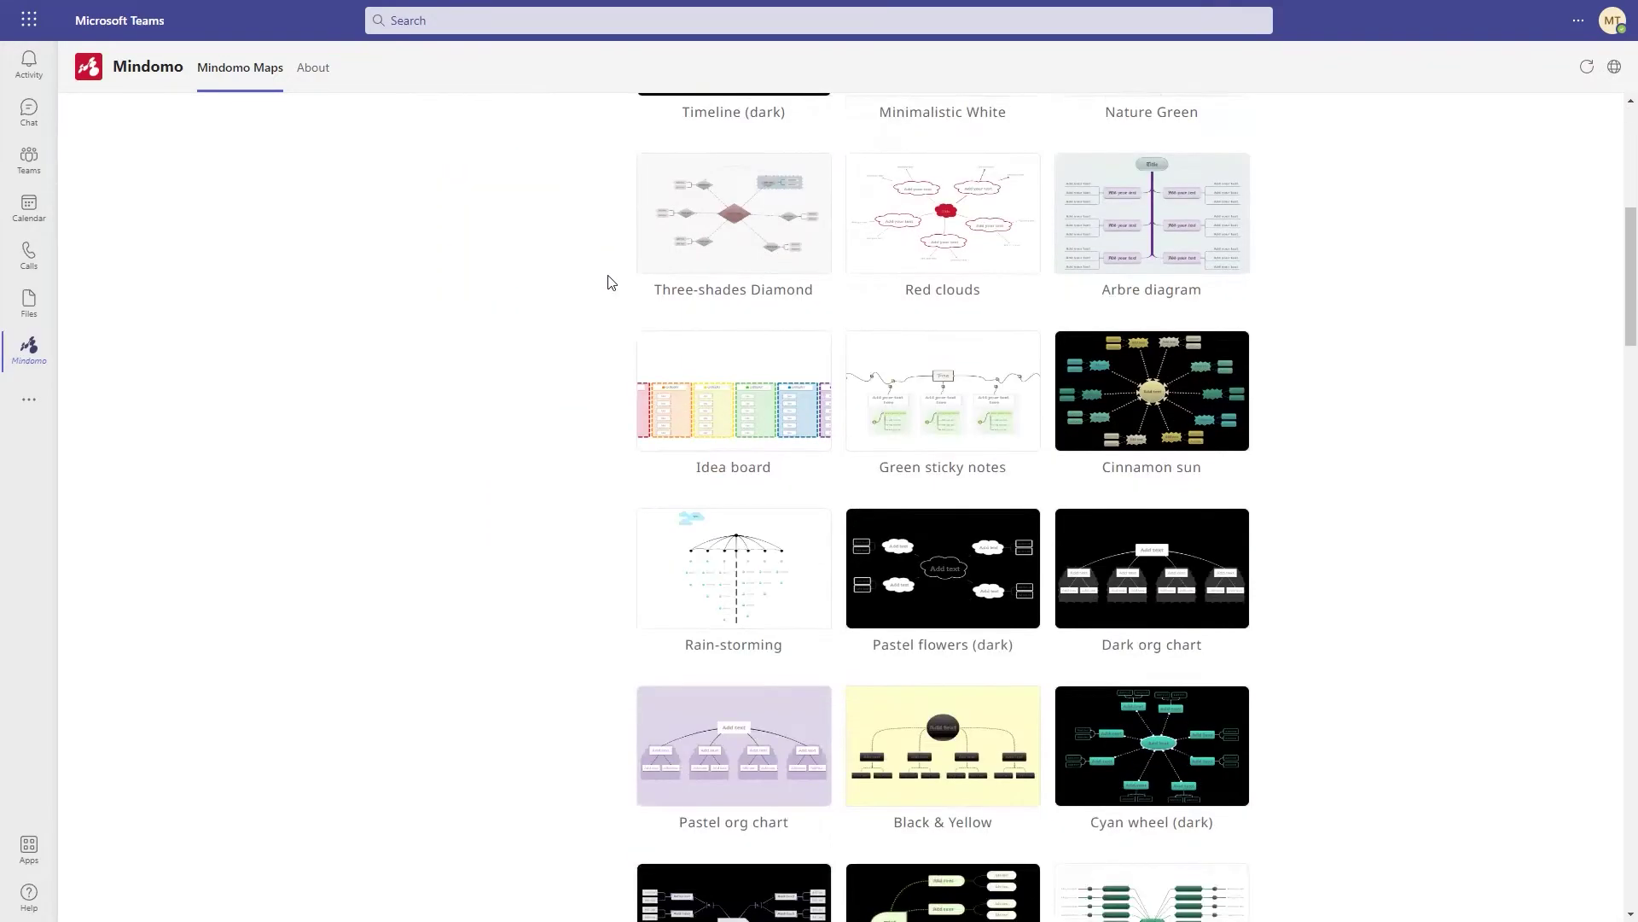
{"action": "scroll", "coordinate": [611, 282], "scroll_direction": "up", "scroll_amount": 10}
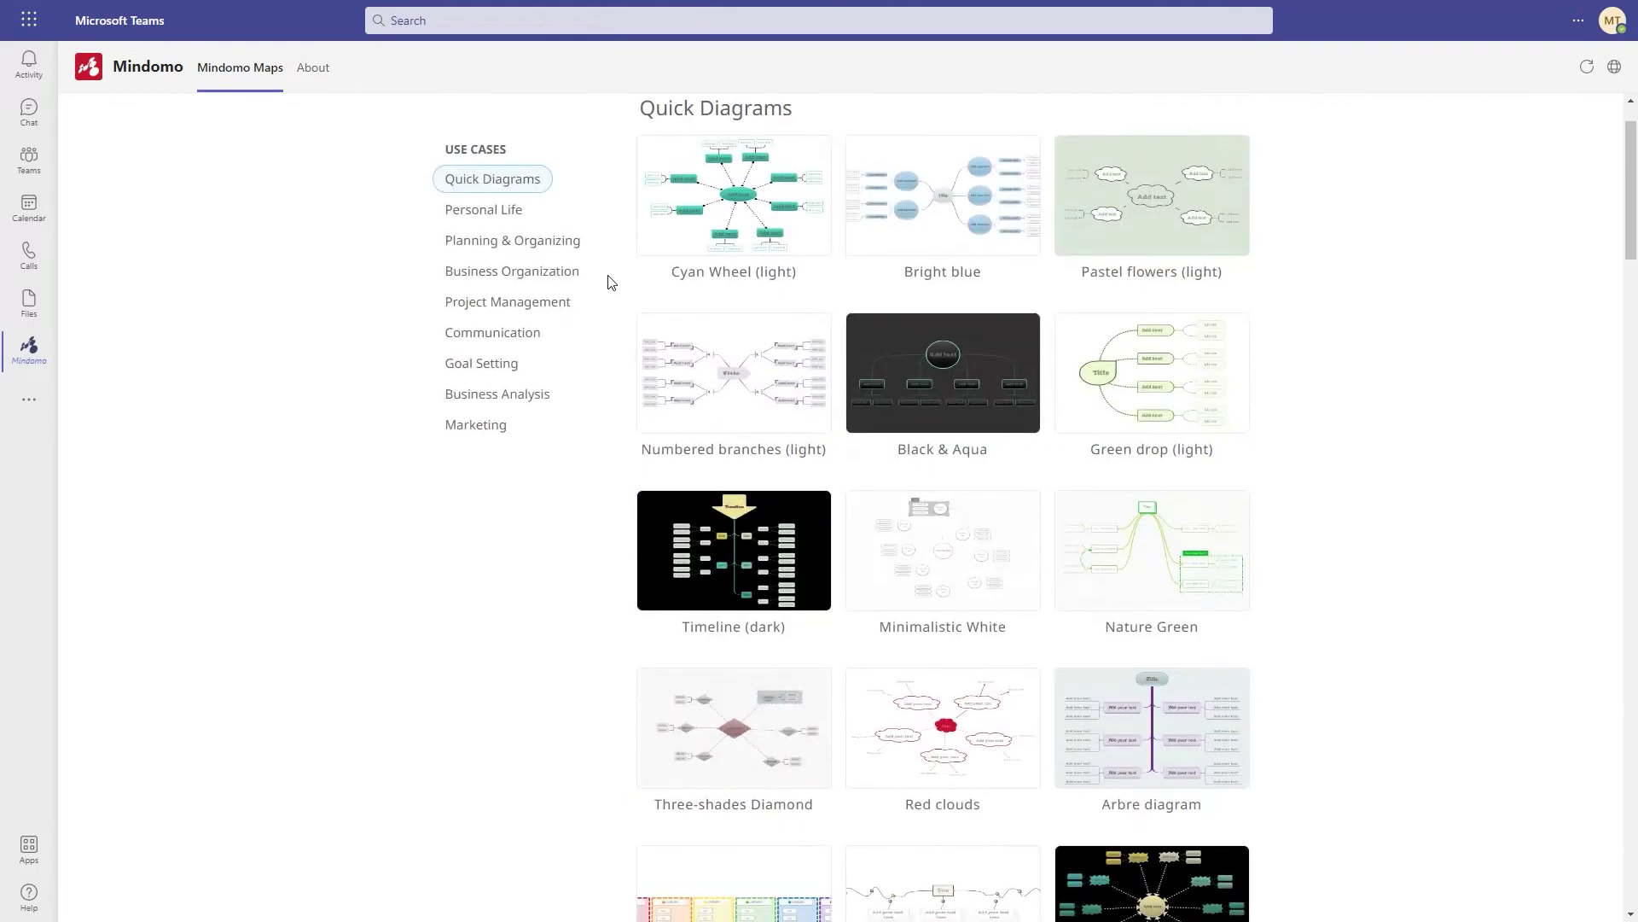
Browse Planning & Organizing, Business Organization, Project Management and Business Analysis templates, opening CATWOE Analysis
{"action": "left_click", "coordinate": [562, 333]}
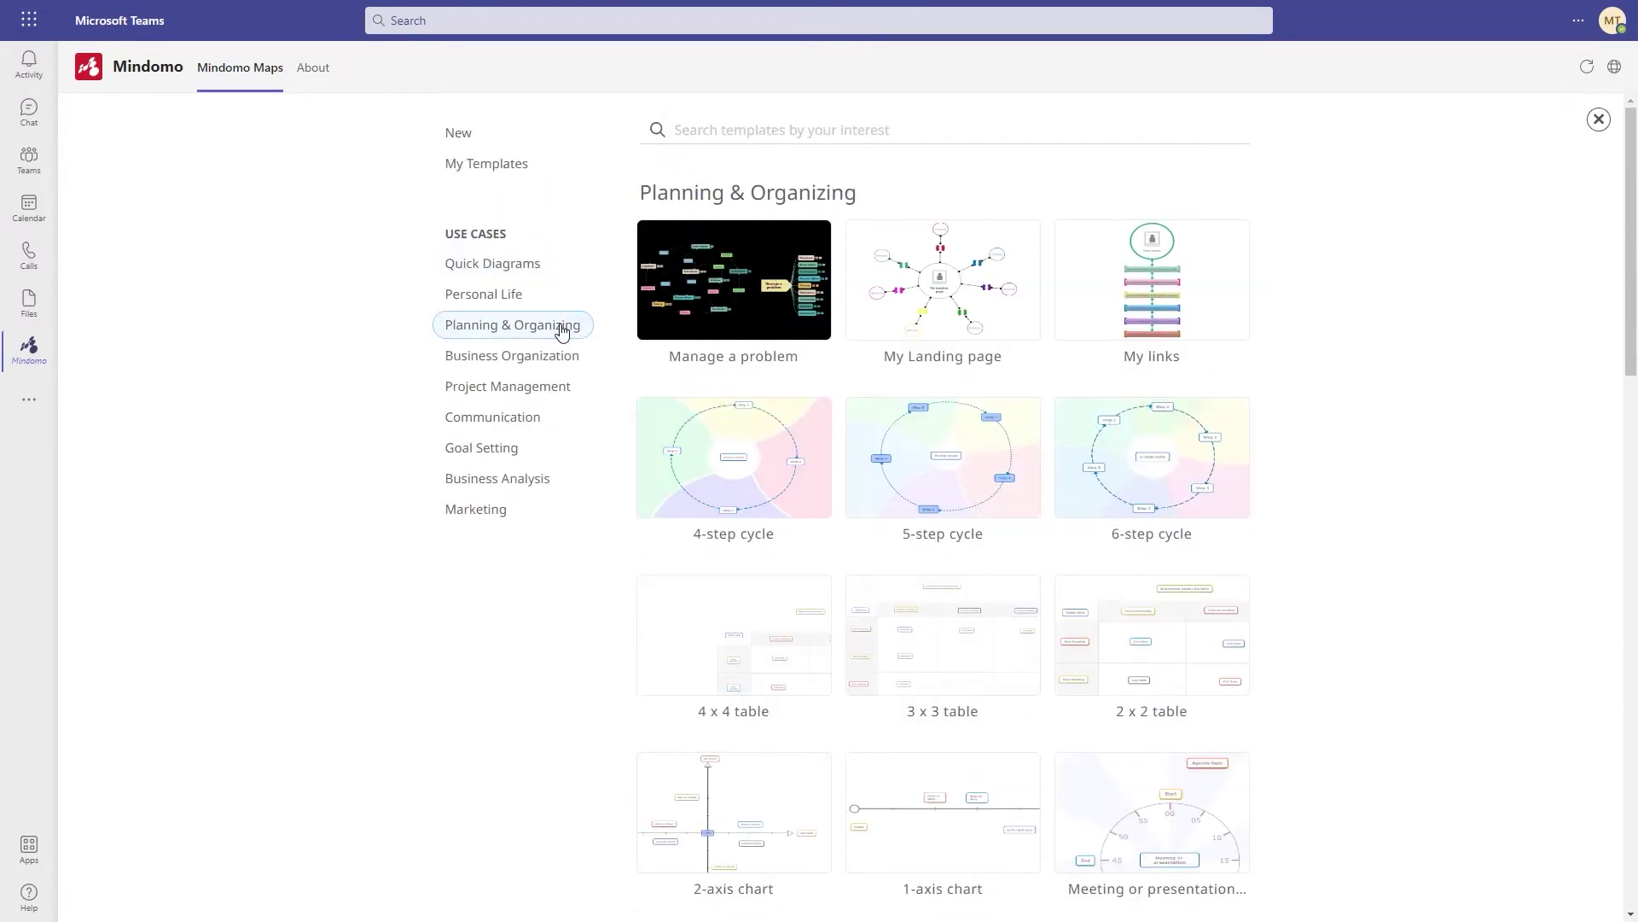
{"action": "left_click", "coordinate": [552, 363]}
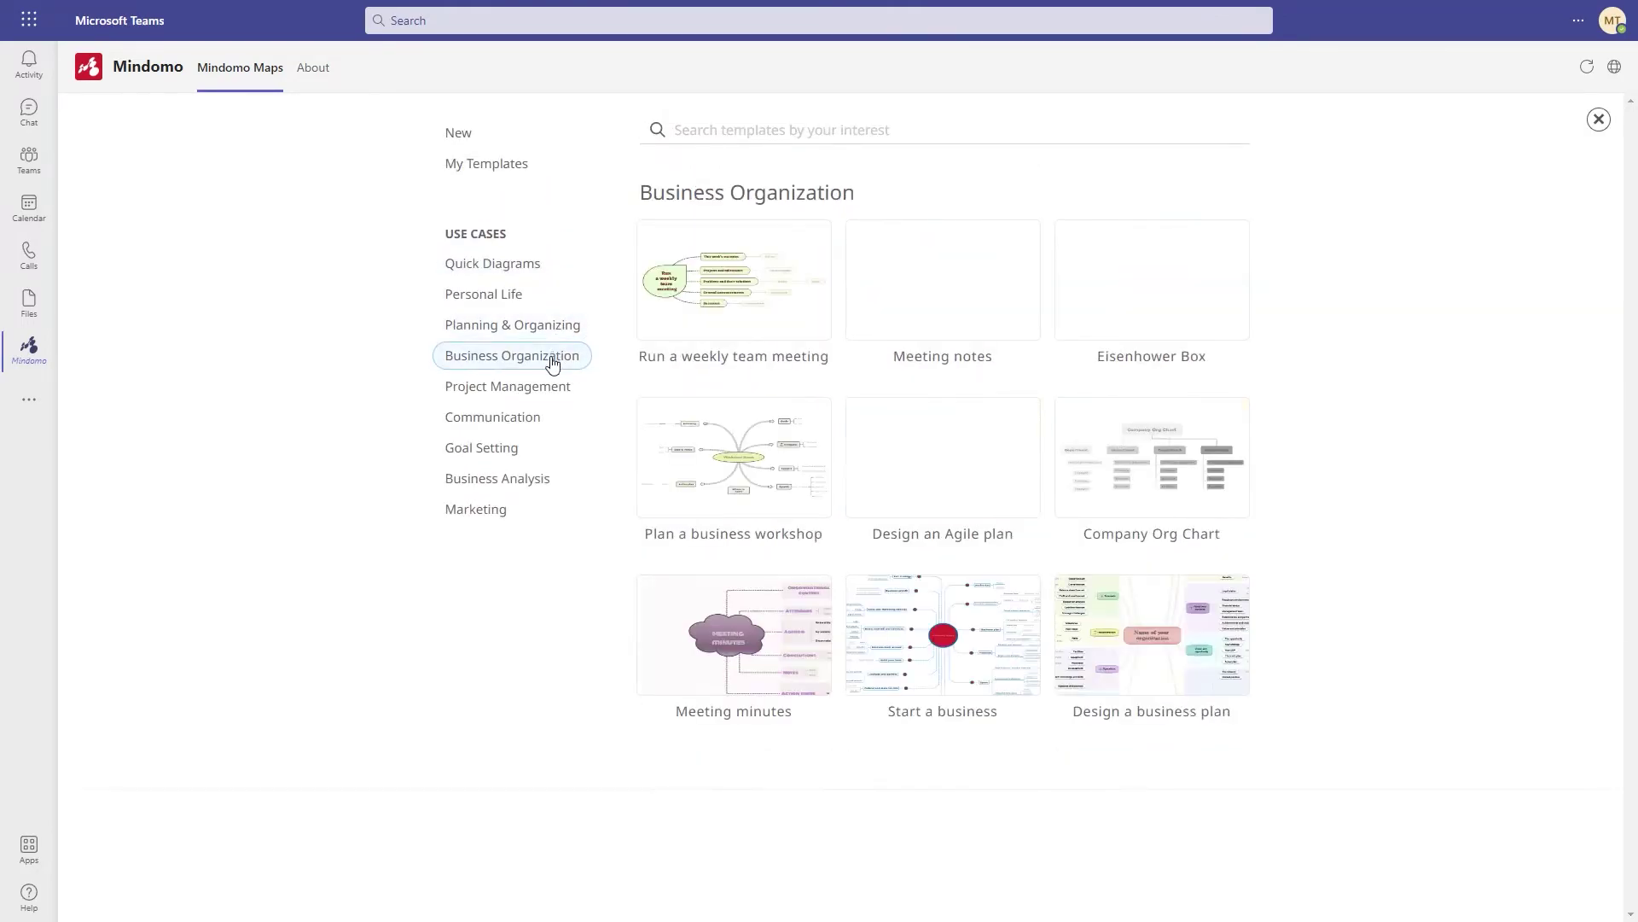
{"action": "left_click", "coordinate": [552, 391]}
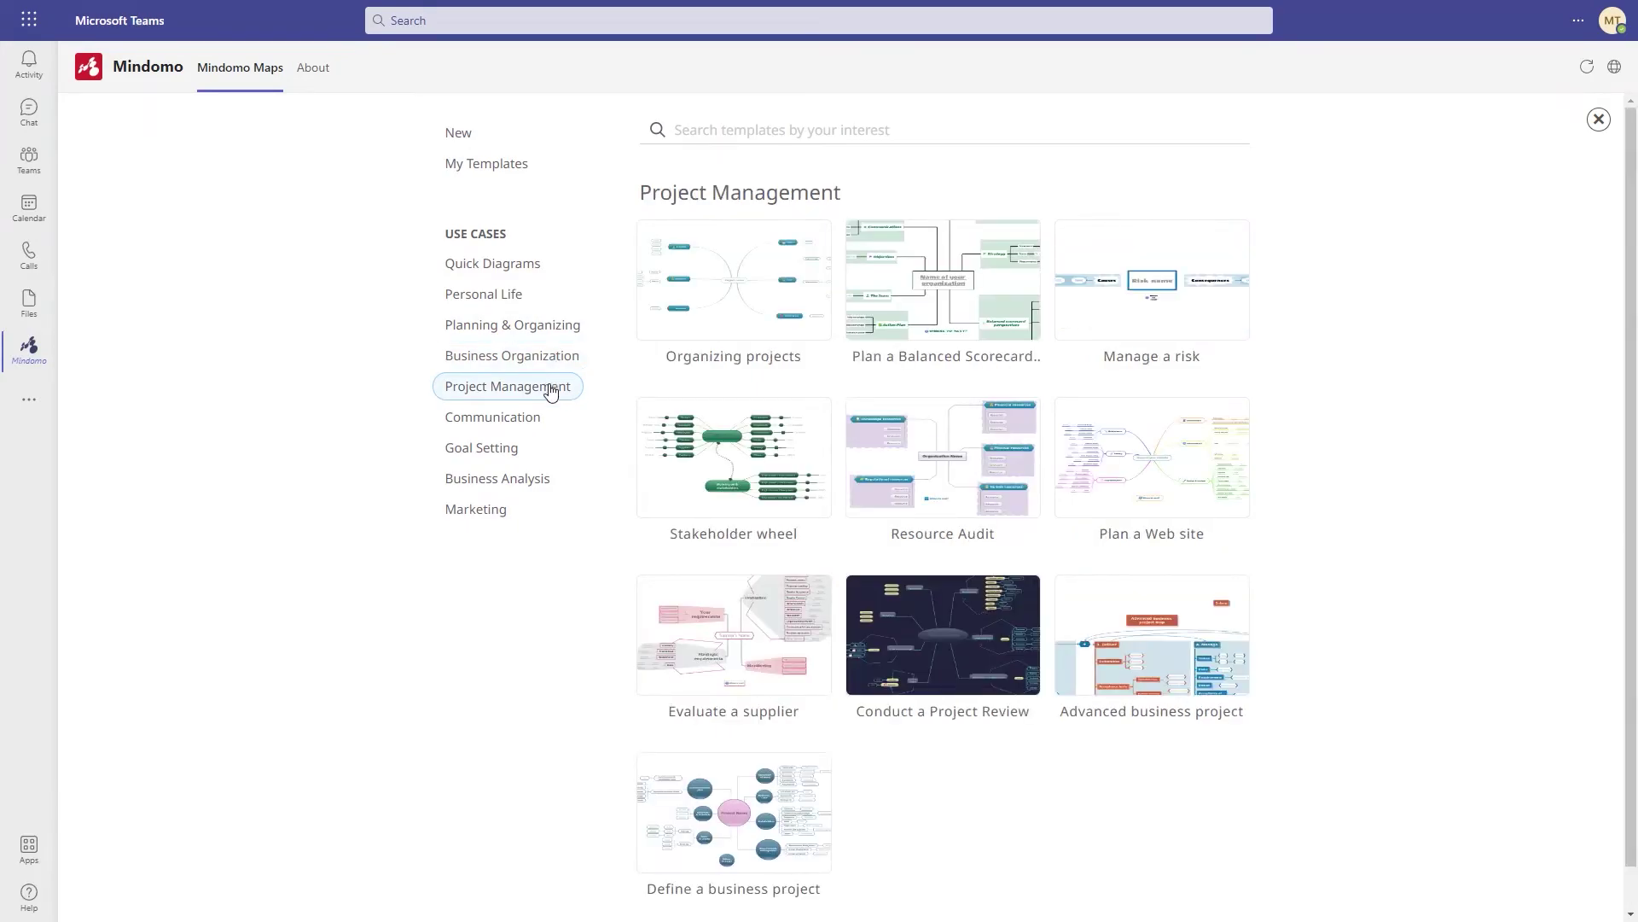
{"action": "left_click", "coordinate": [533, 478]}
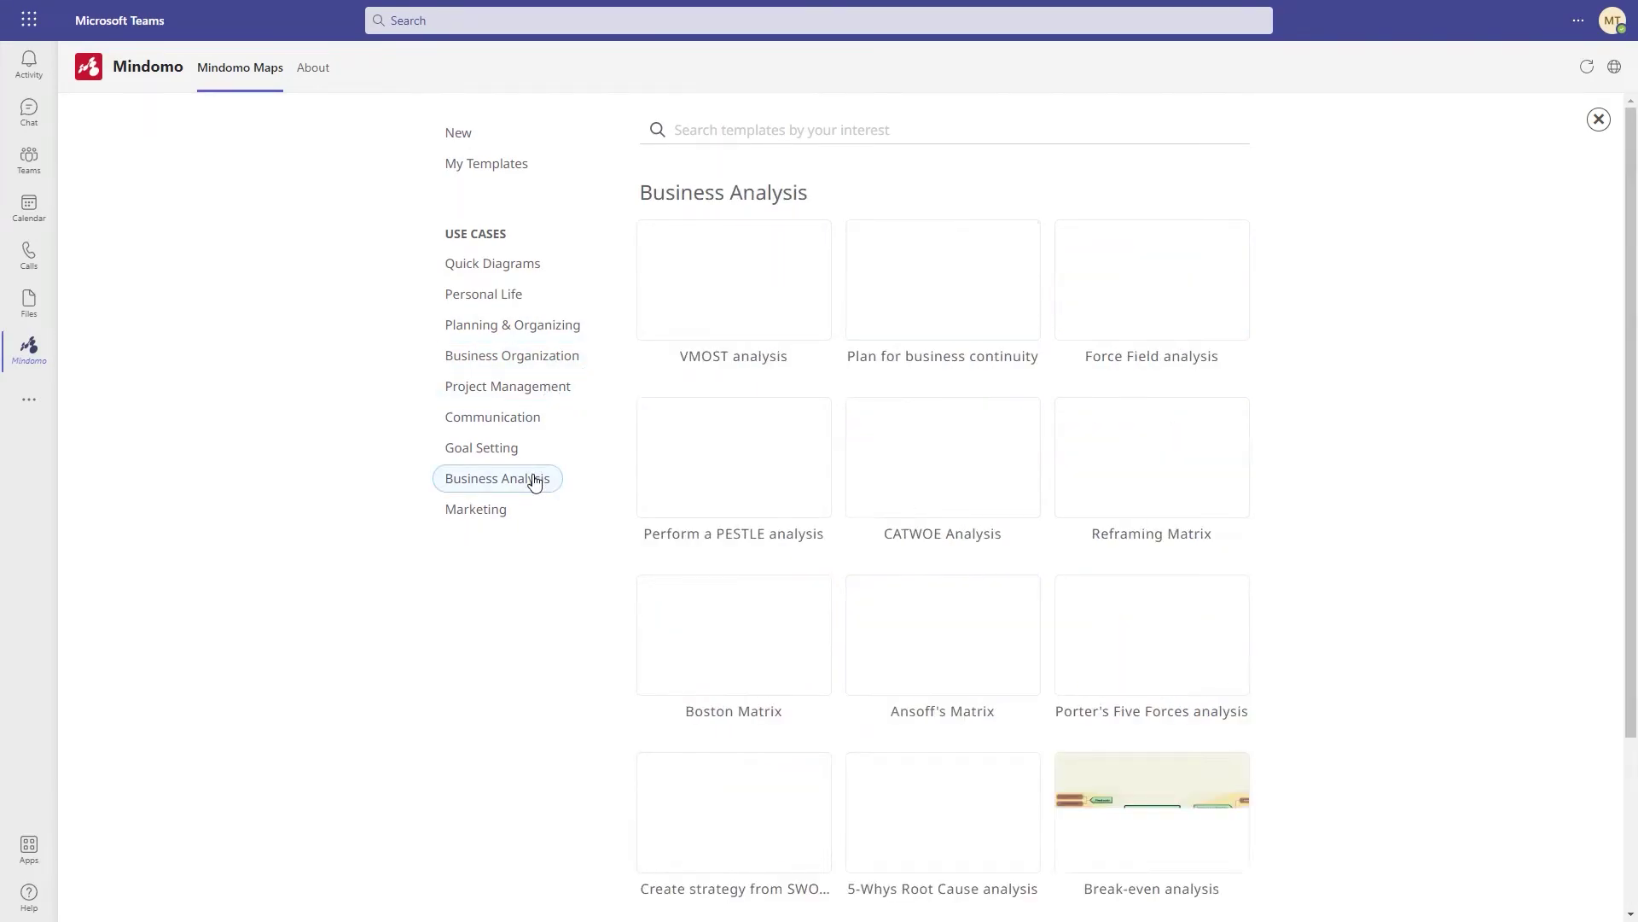
{"action": "scroll", "coordinate": [535, 481], "scroll_direction": "down", "scroll_amount": 3}
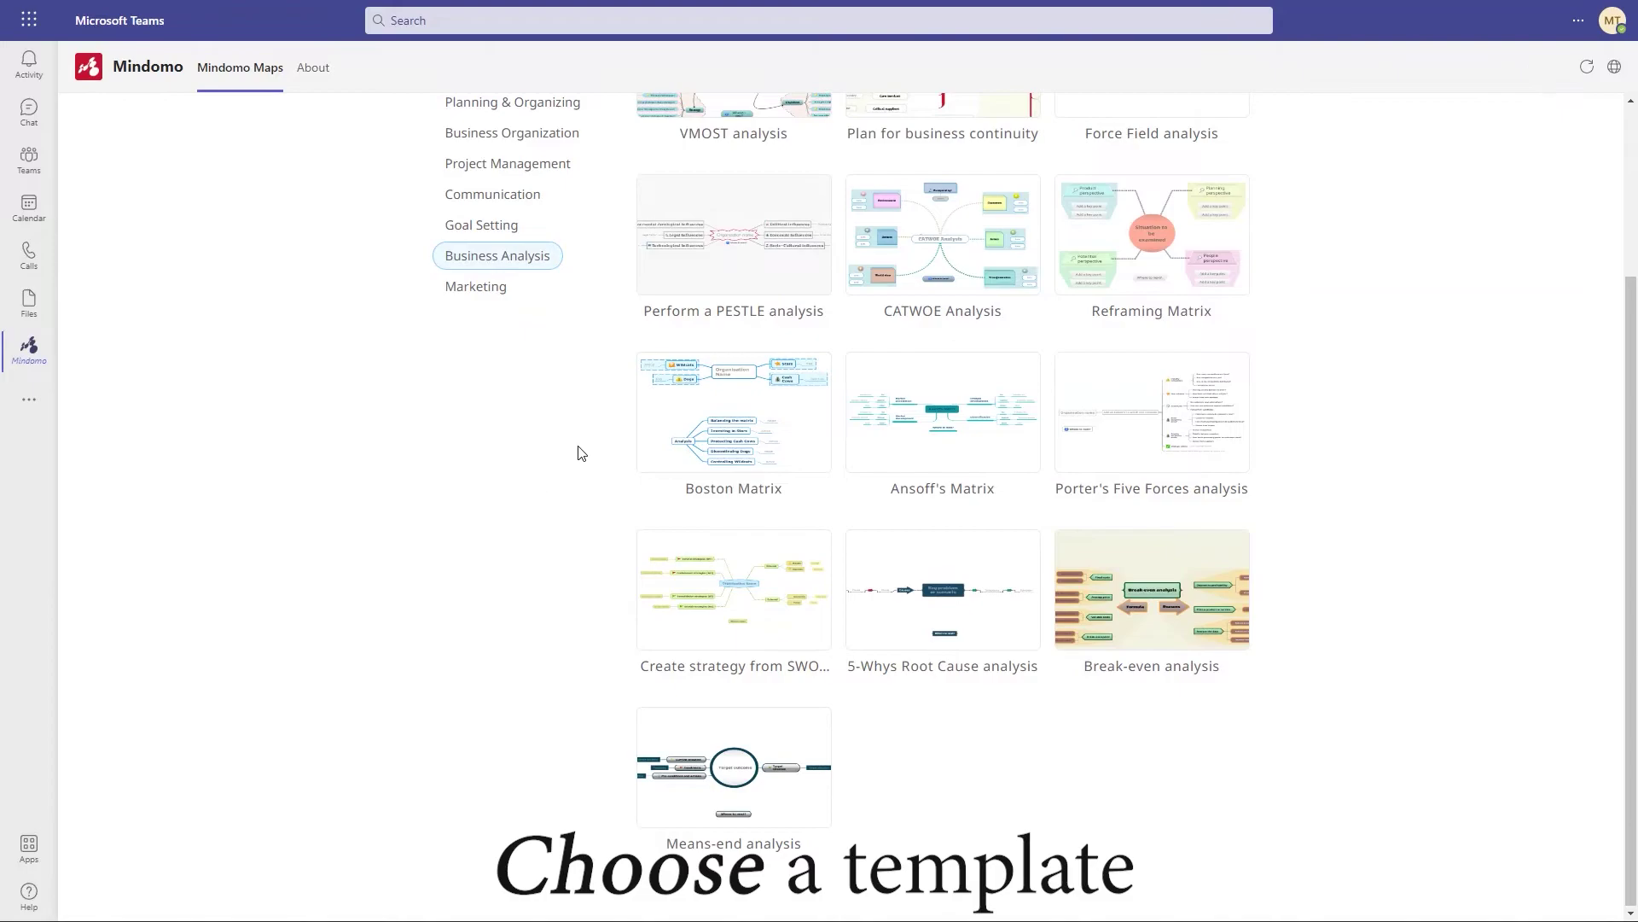
{"action": "left_click", "coordinate": [896, 279]}
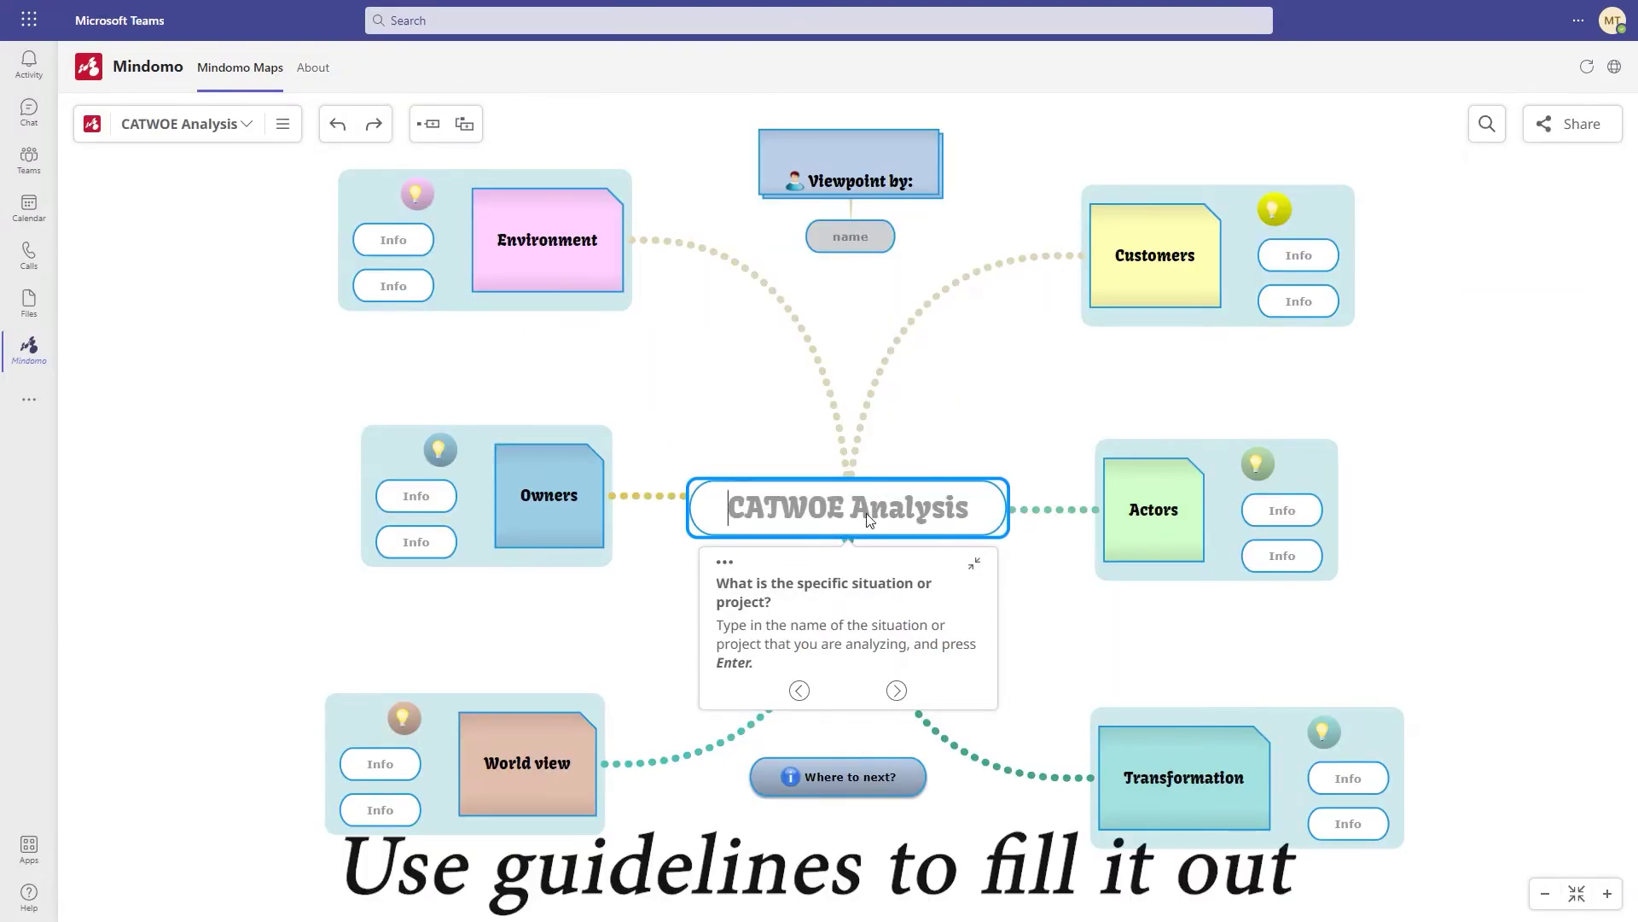
Name the CATWOE central topic 'Business alalysis'
{"action": "type", "text": "Business alalysis"}
{"action": "key", "text": "Return"}
{"action": "left_click", "coordinate": [896, 690]}
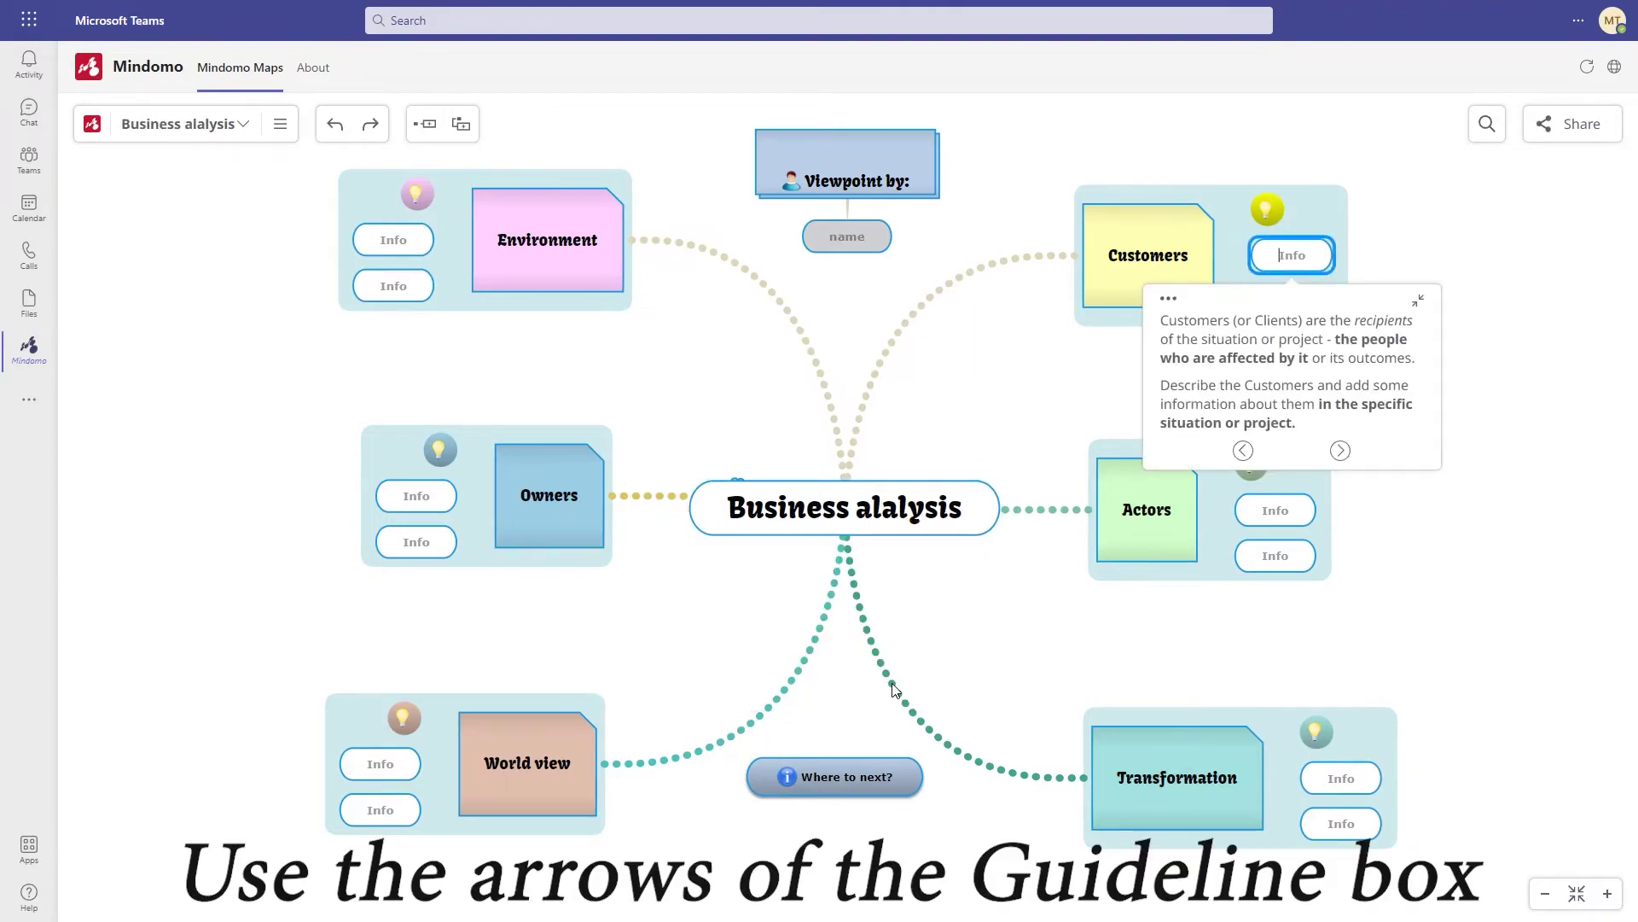
Add a second Info field under Customers and under Transformation, stepping through the guidelines
{"action": "left_click", "coordinate": [1341, 452]}
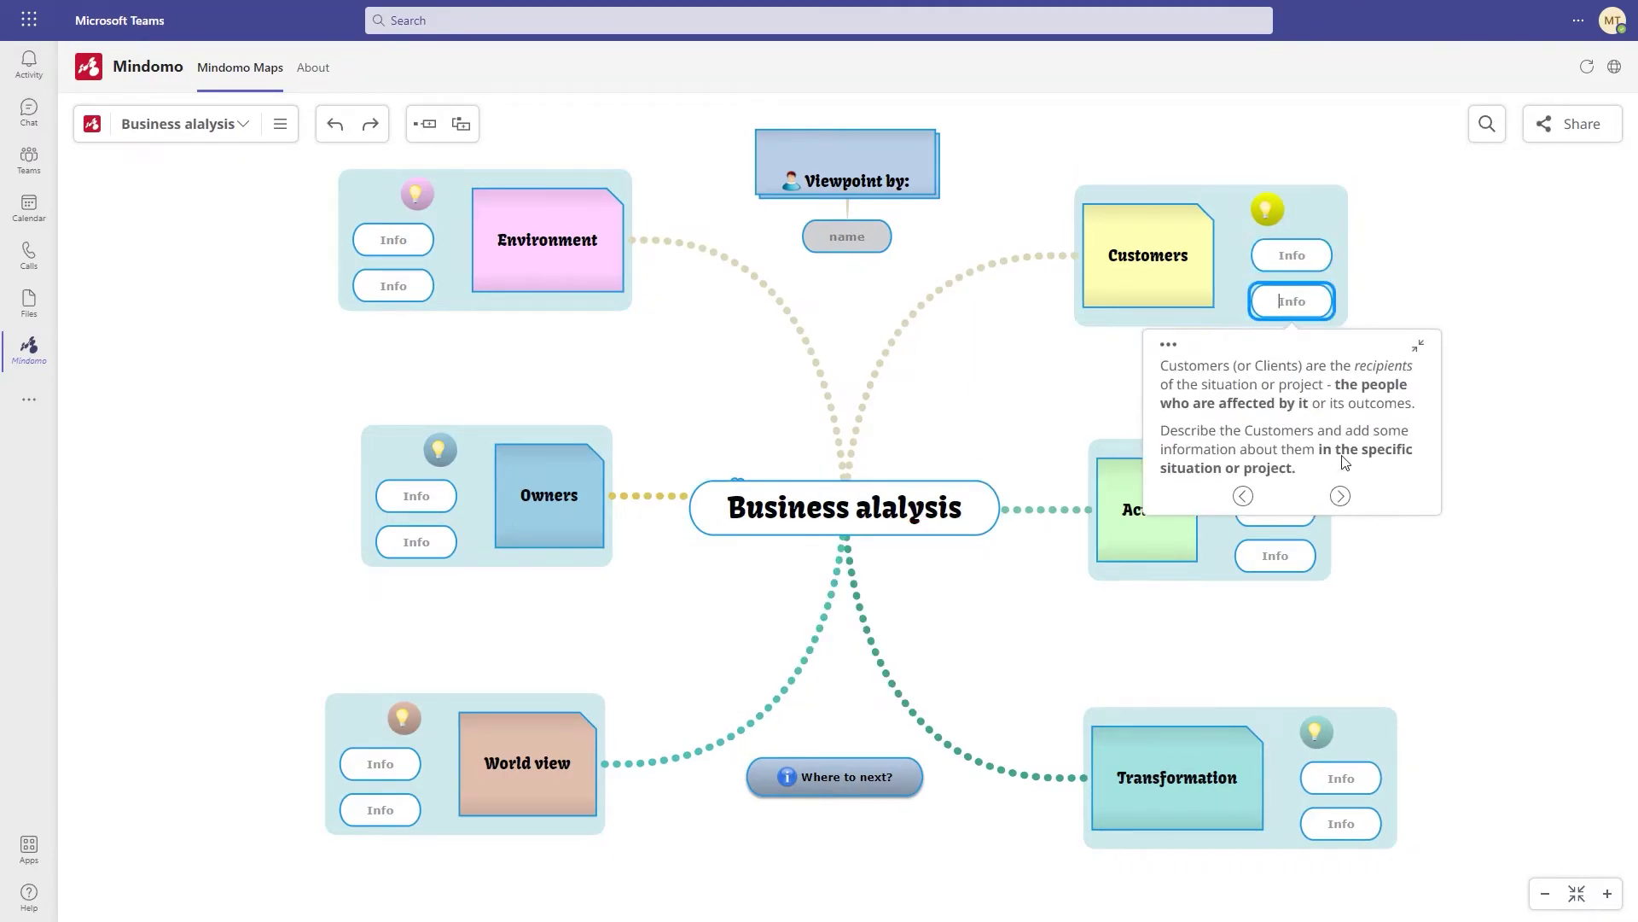
{"action": "left_click", "coordinate": [1341, 498]}
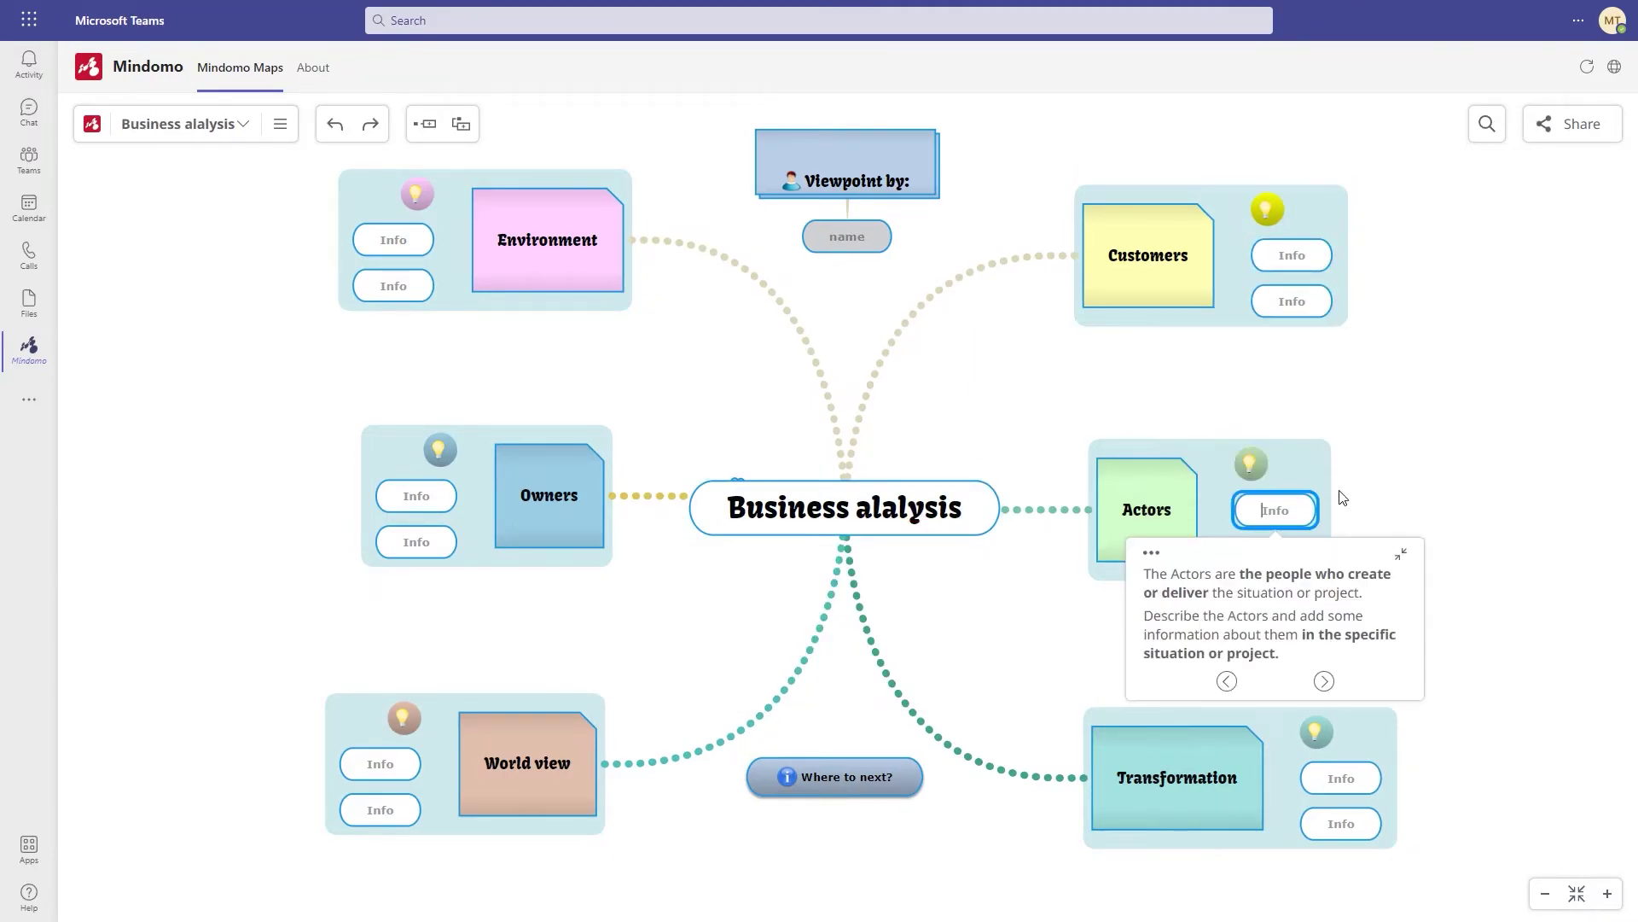
{"action": "left_click", "coordinate": [1328, 688]}
{"action": "left_click", "coordinate": [1323, 724]}
{"action": "left_click", "coordinate": [1469, 830]}
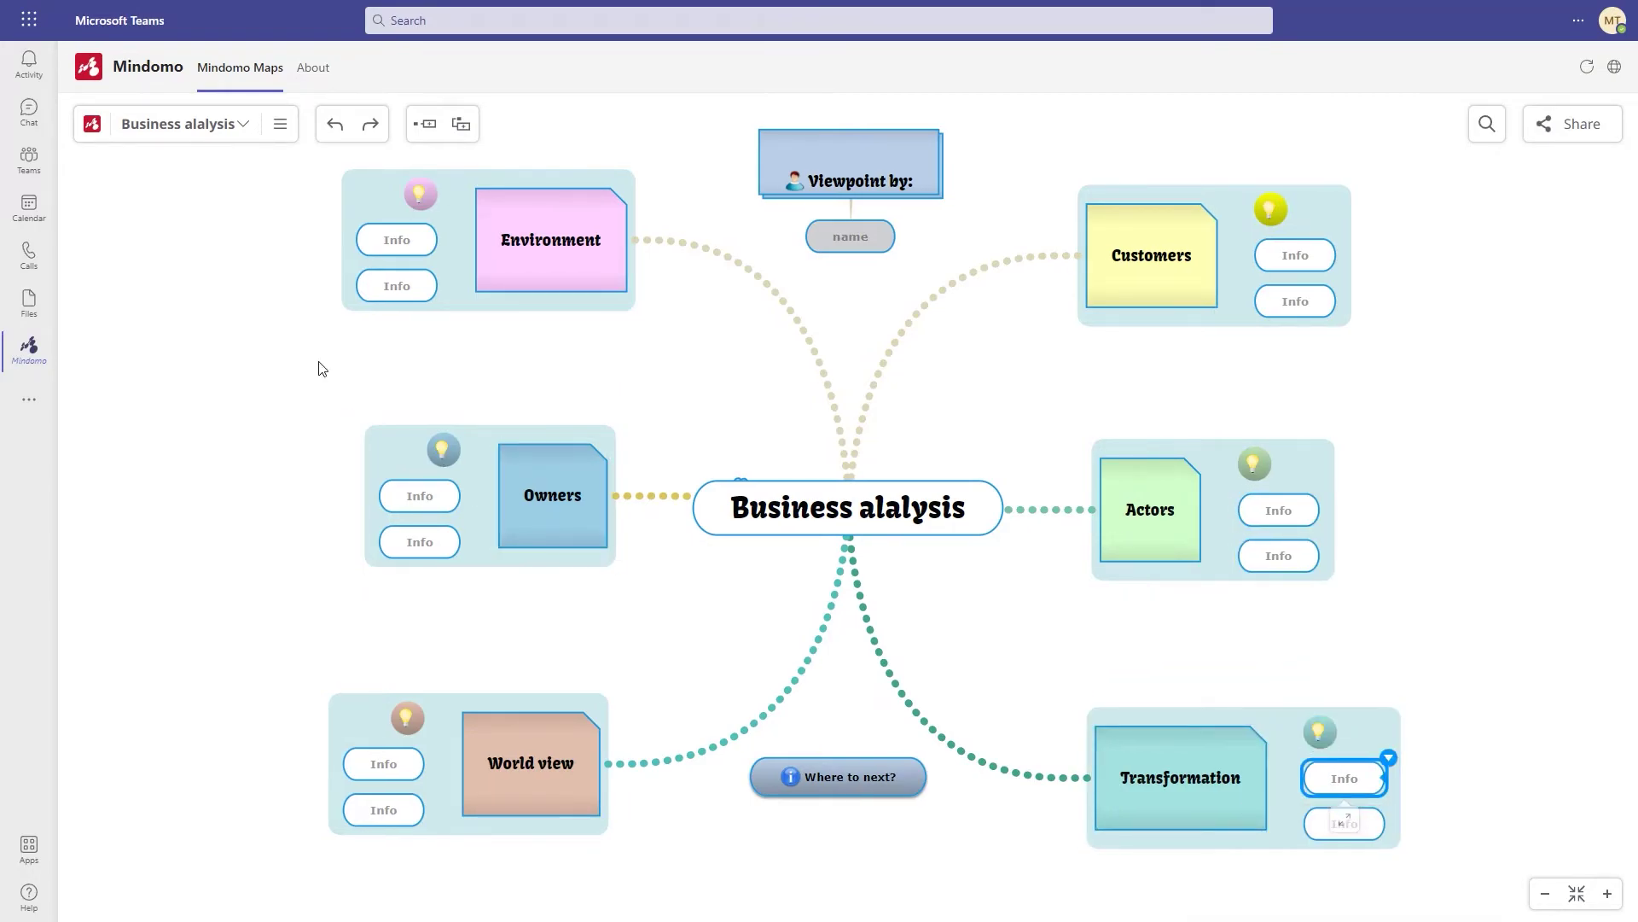
Add a Mindomo tab to the Marketing General channel with the Annual Business Roadmap diagram
{"action": "left_click", "coordinate": [34, 172]}
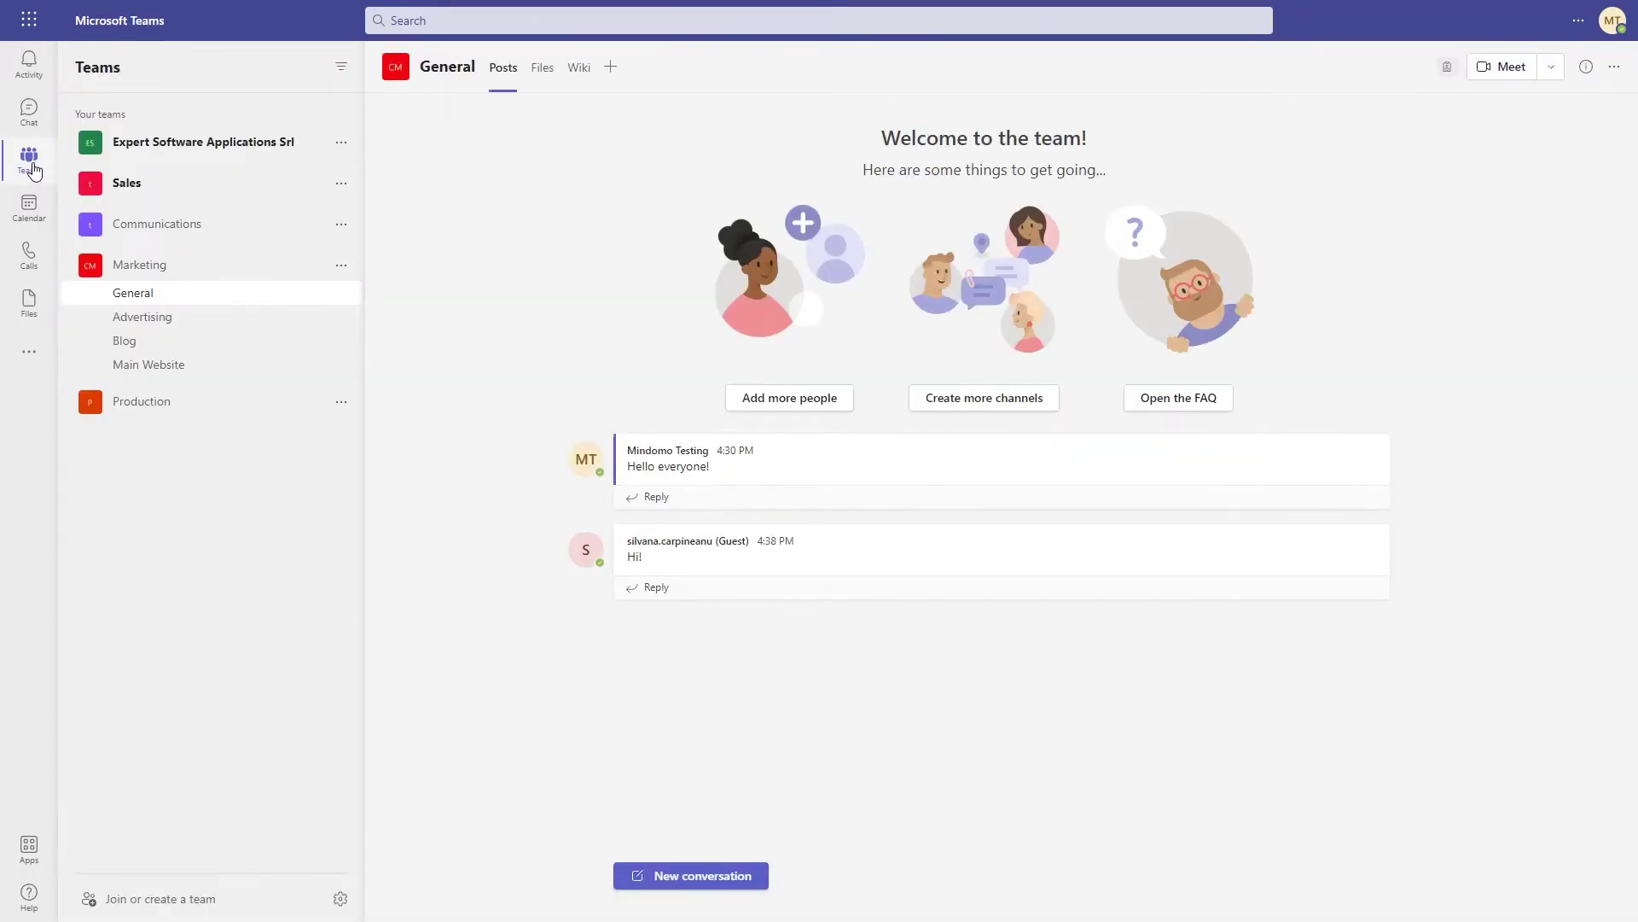
{"action": "left_click", "coordinate": [609, 68]}
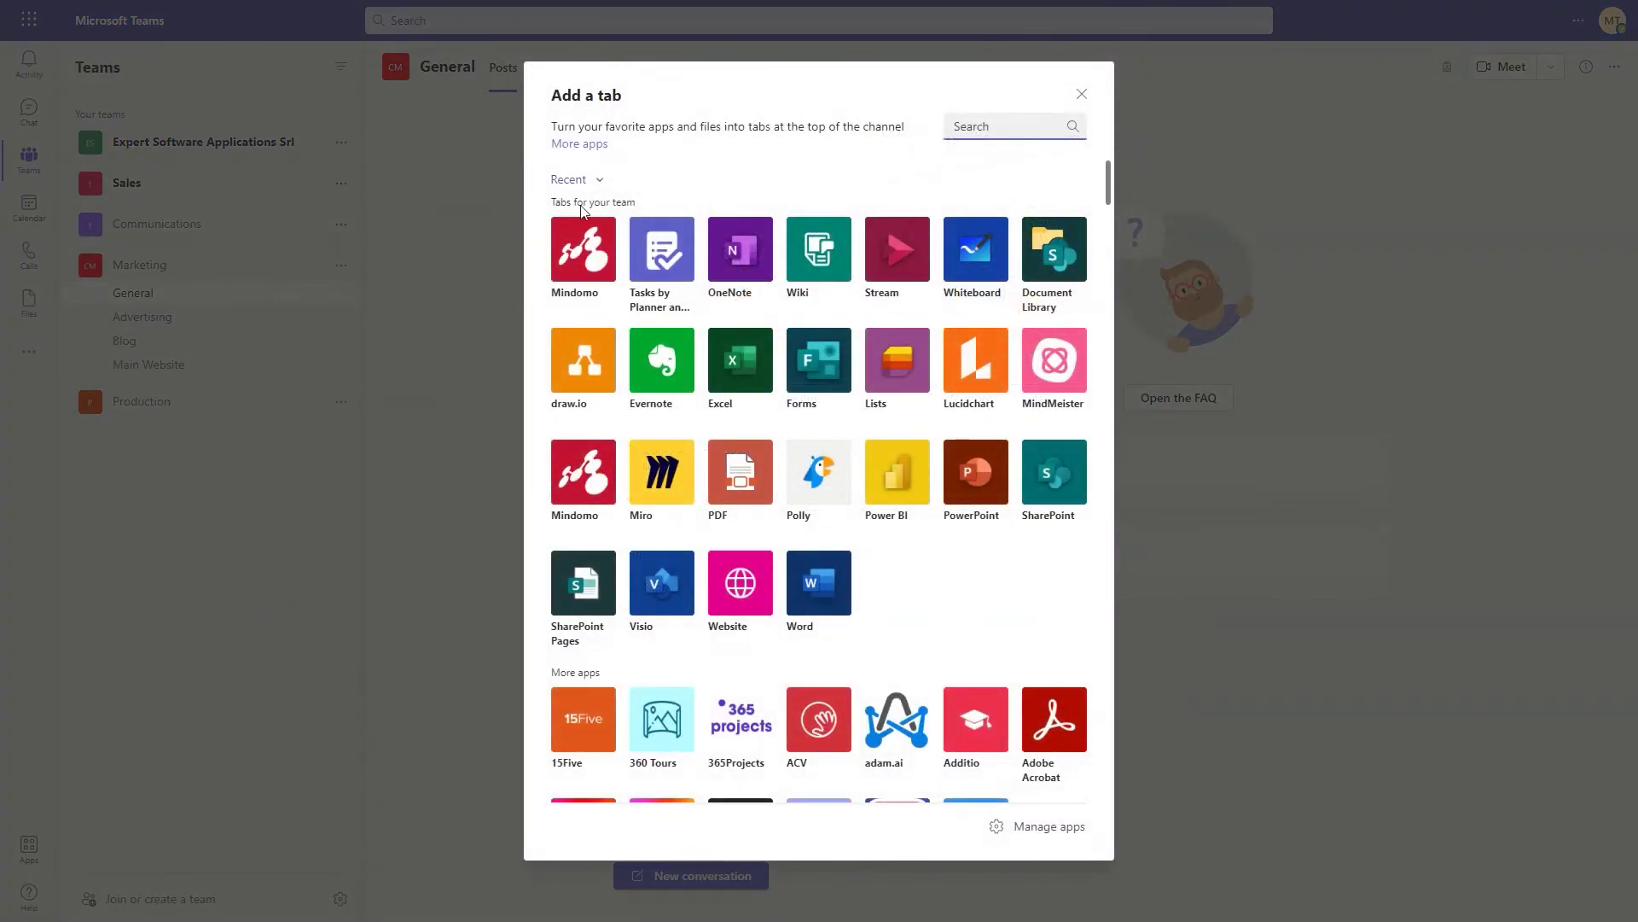
{"action": "left_click", "coordinate": [576, 256]}
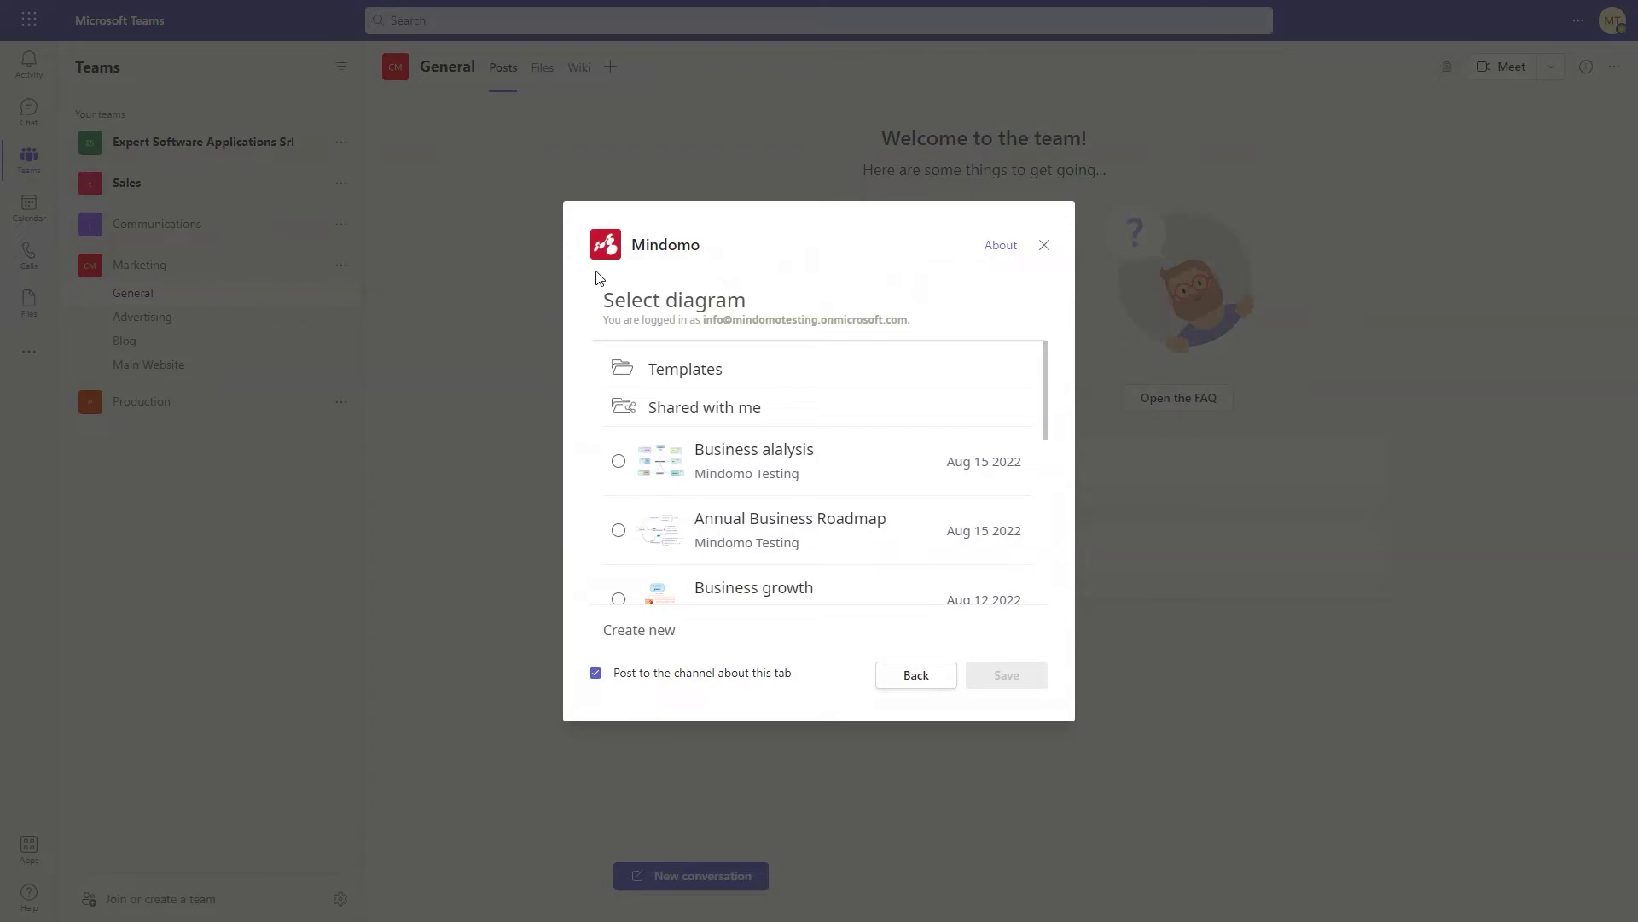
{"action": "left_click", "coordinate": [618, 530]}
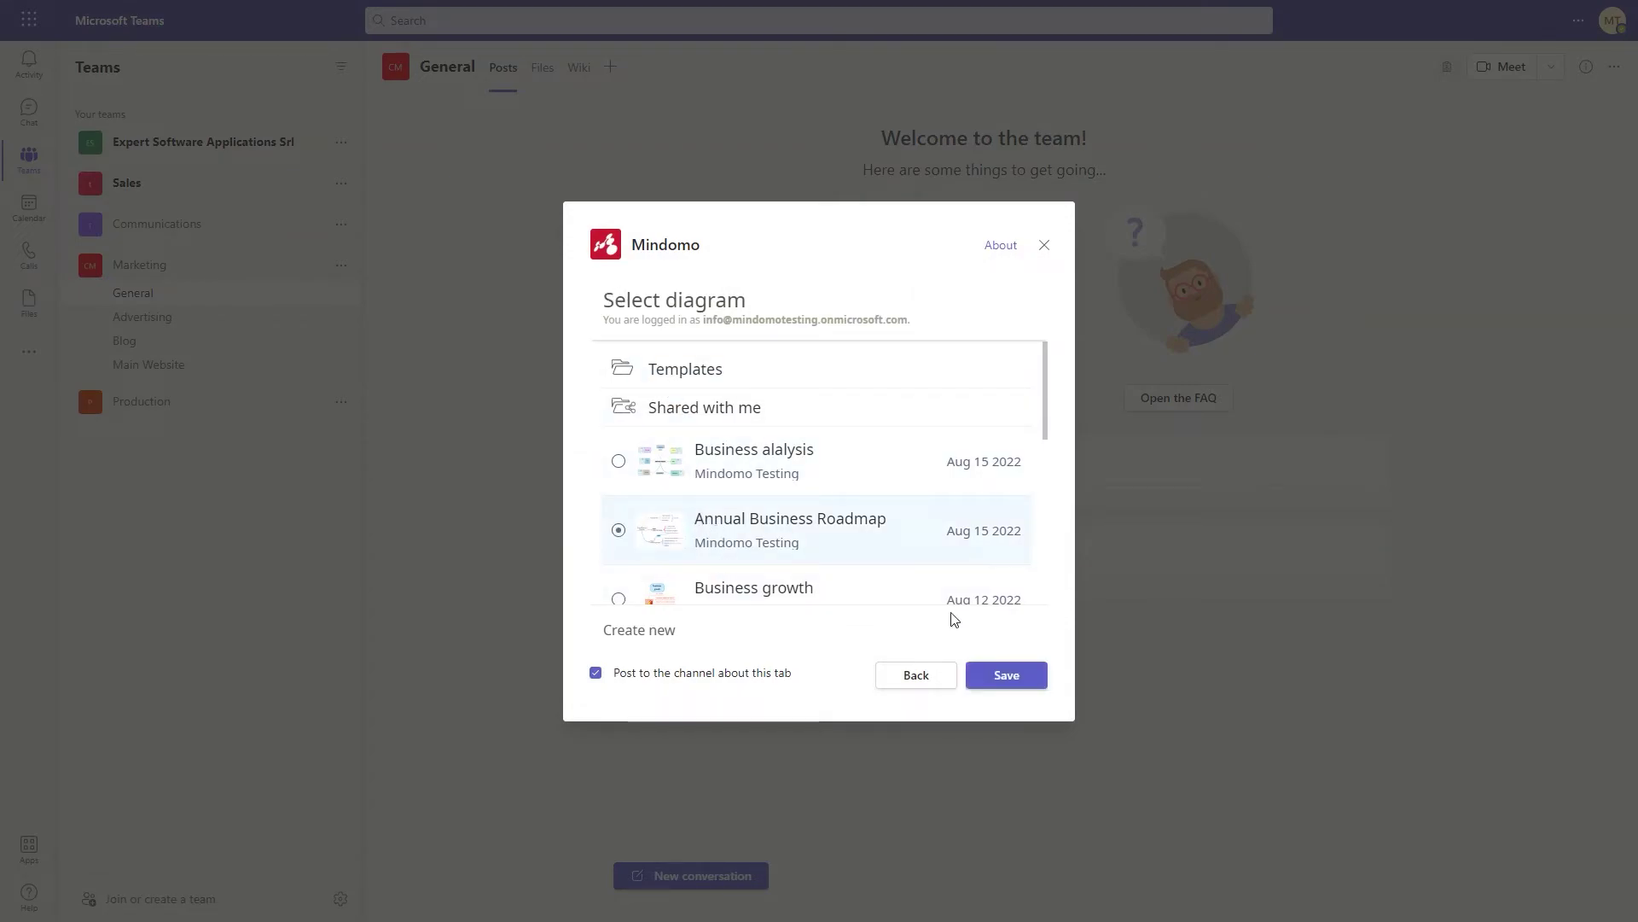
Save the Annual Business Roadmap channel tab and briefly select the Strategy meeting topic
{"action": "left_click", "coordinate": [1023, 677]}
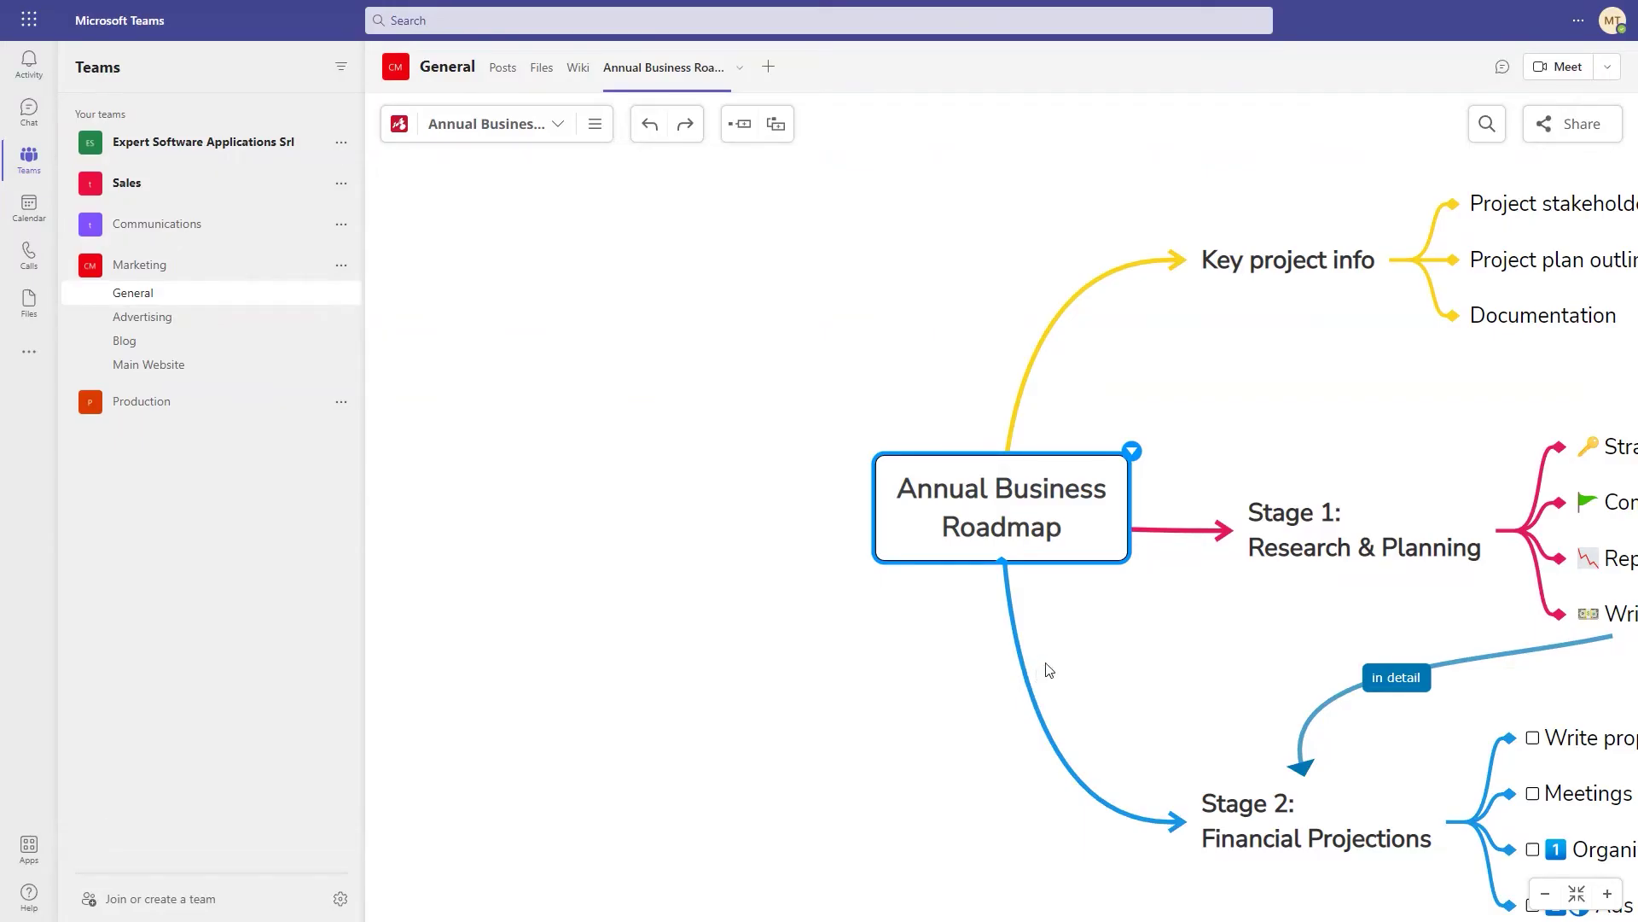
{"action": "left_click", "coordinate": [1330, 421]}
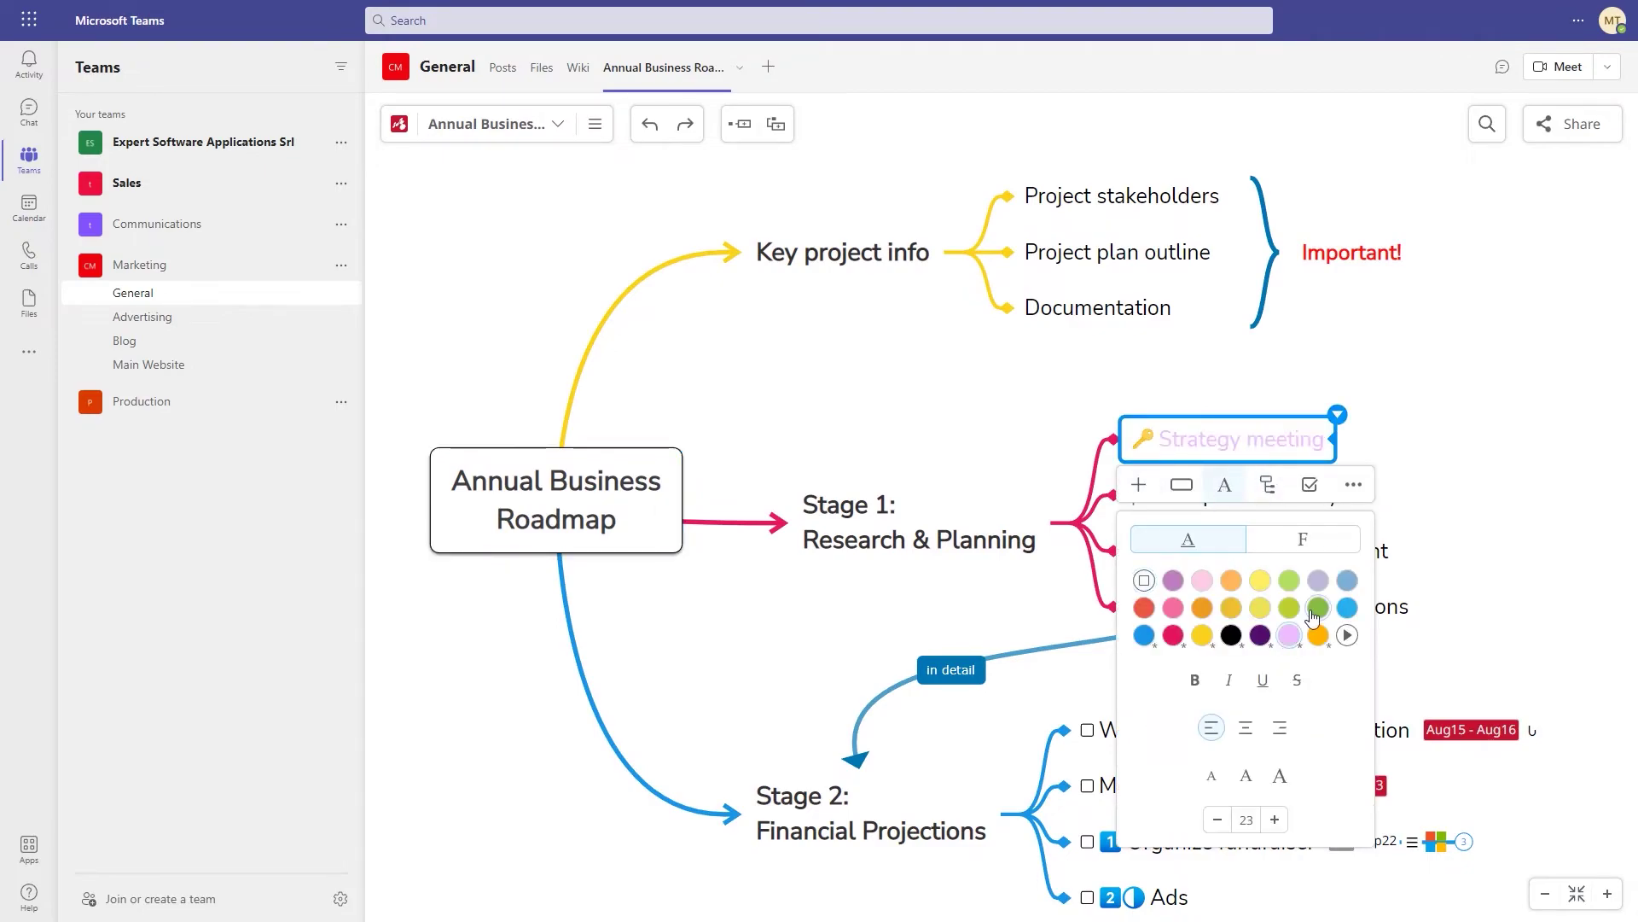
{"action": "left_click", "coordinate": [1437, 483]}
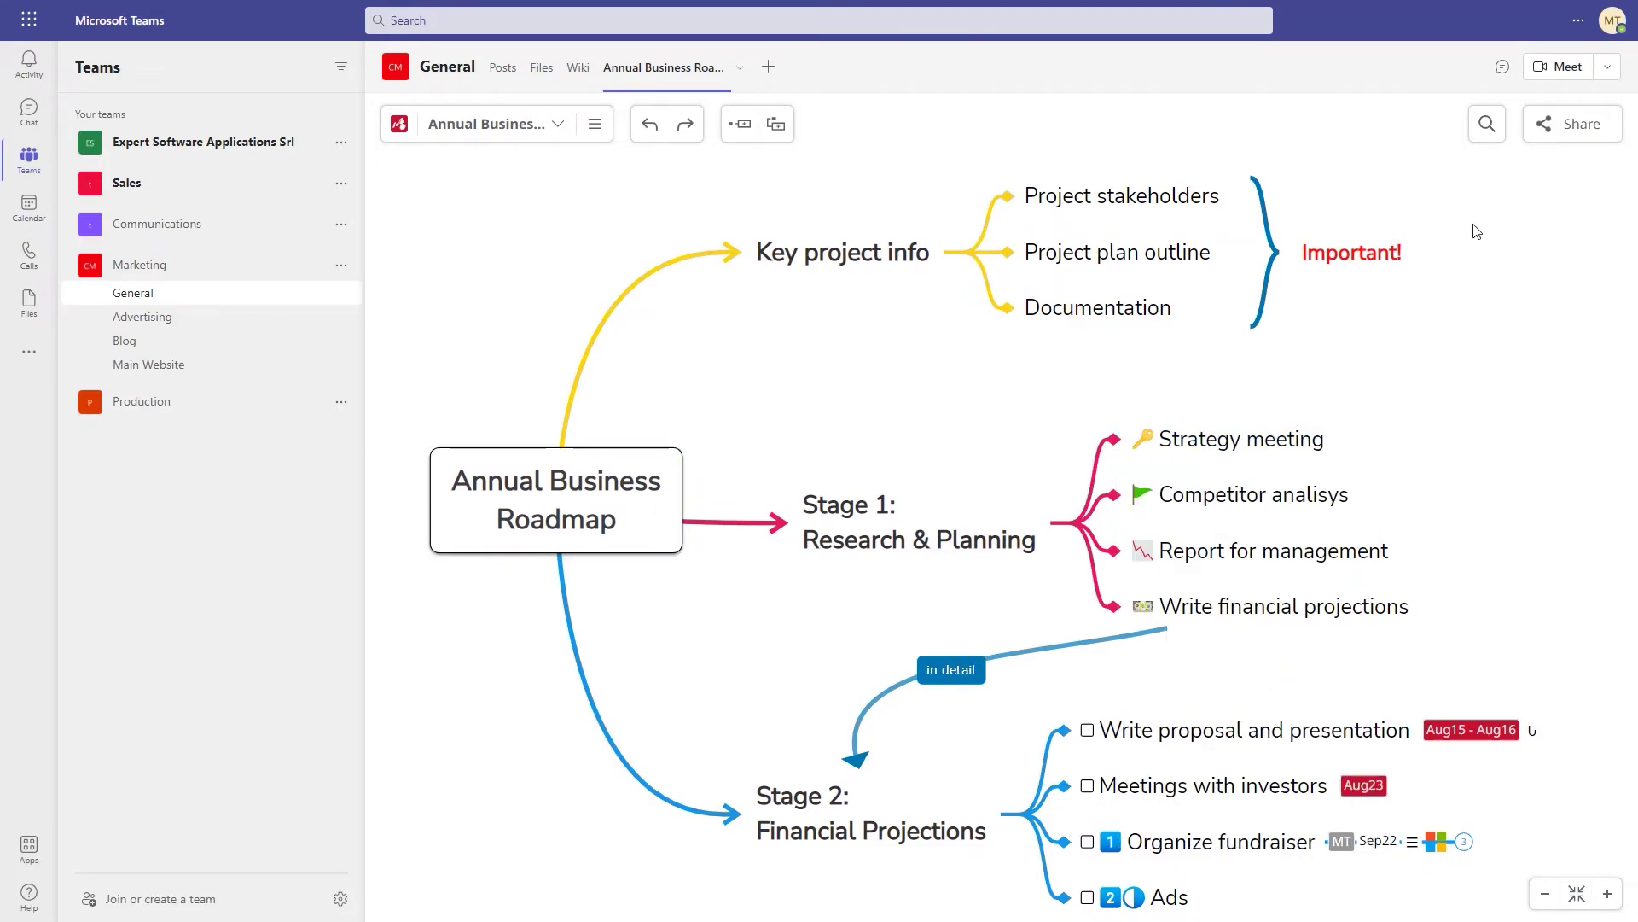
Post 'Startig the Stage 1' in the tab conversation, then switch to the guest chat
{"action": "left_click", "coordinate": [1503, 67]}
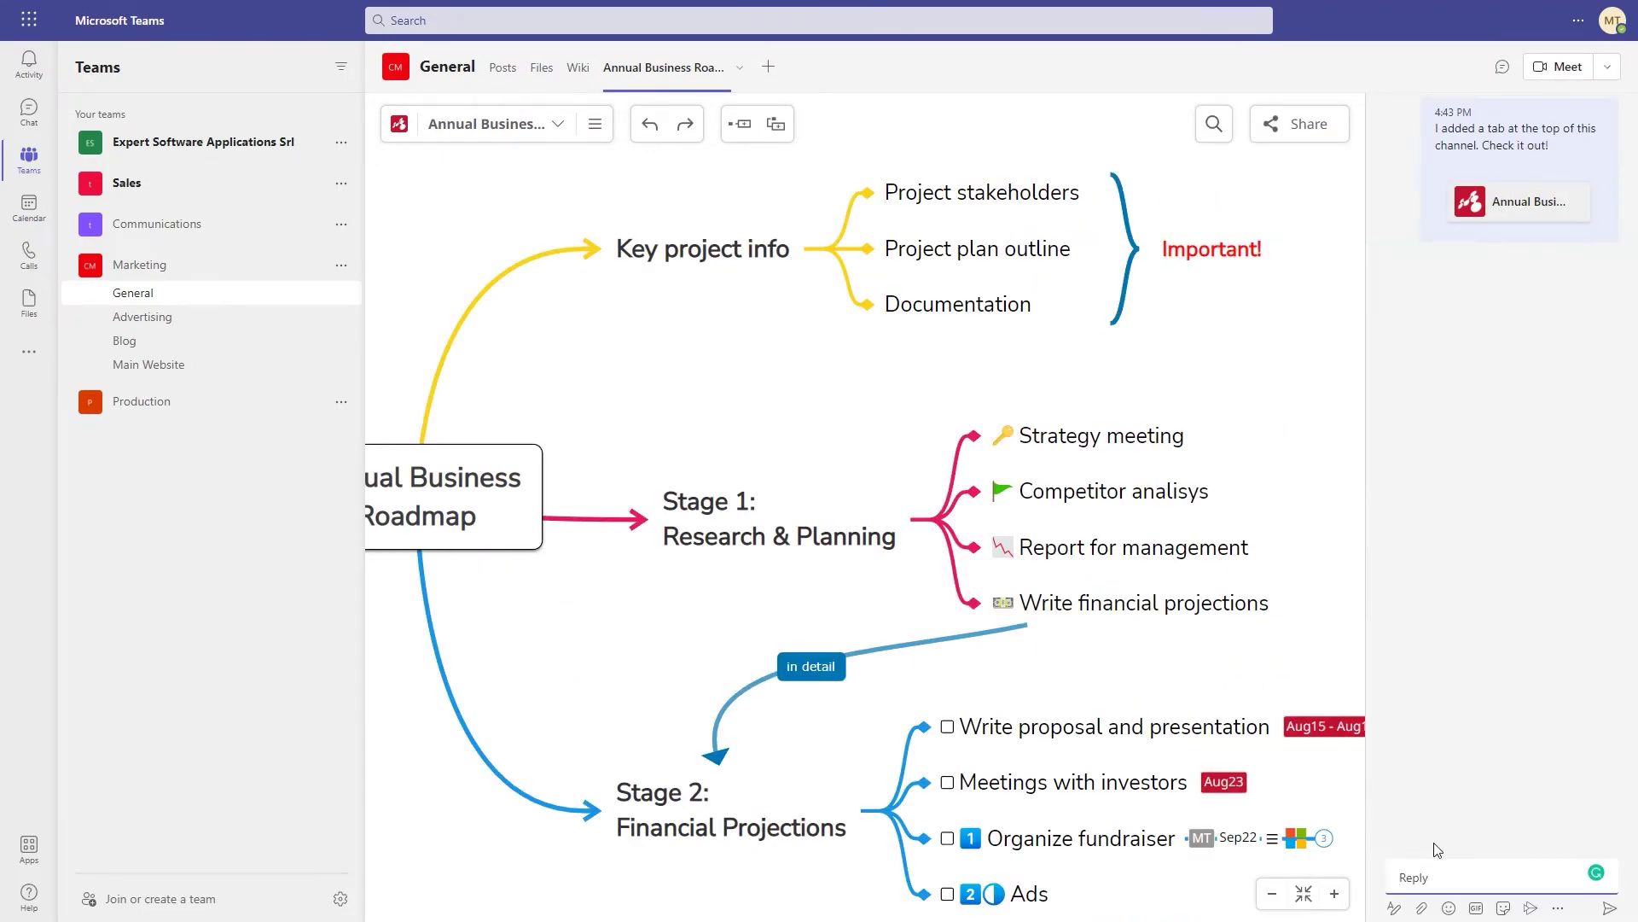
{"action": "type", "text": "Startig the Stage 1"}
{"action": "key", "text": "Return"}
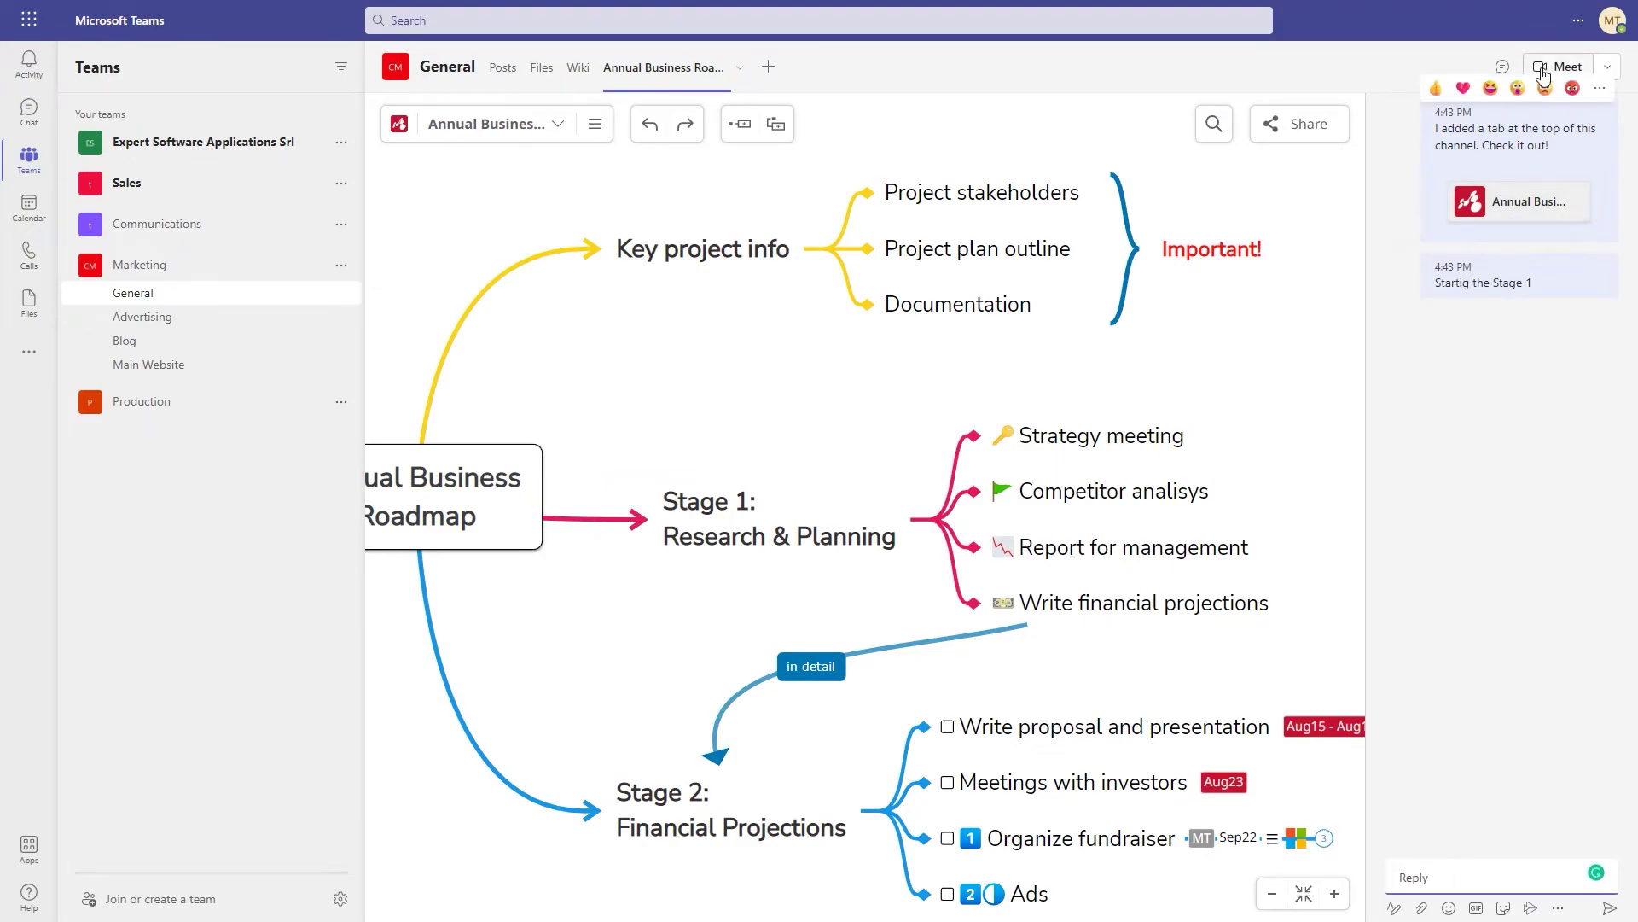
{"action": "left_click", "coordinate": [1608, 69]}
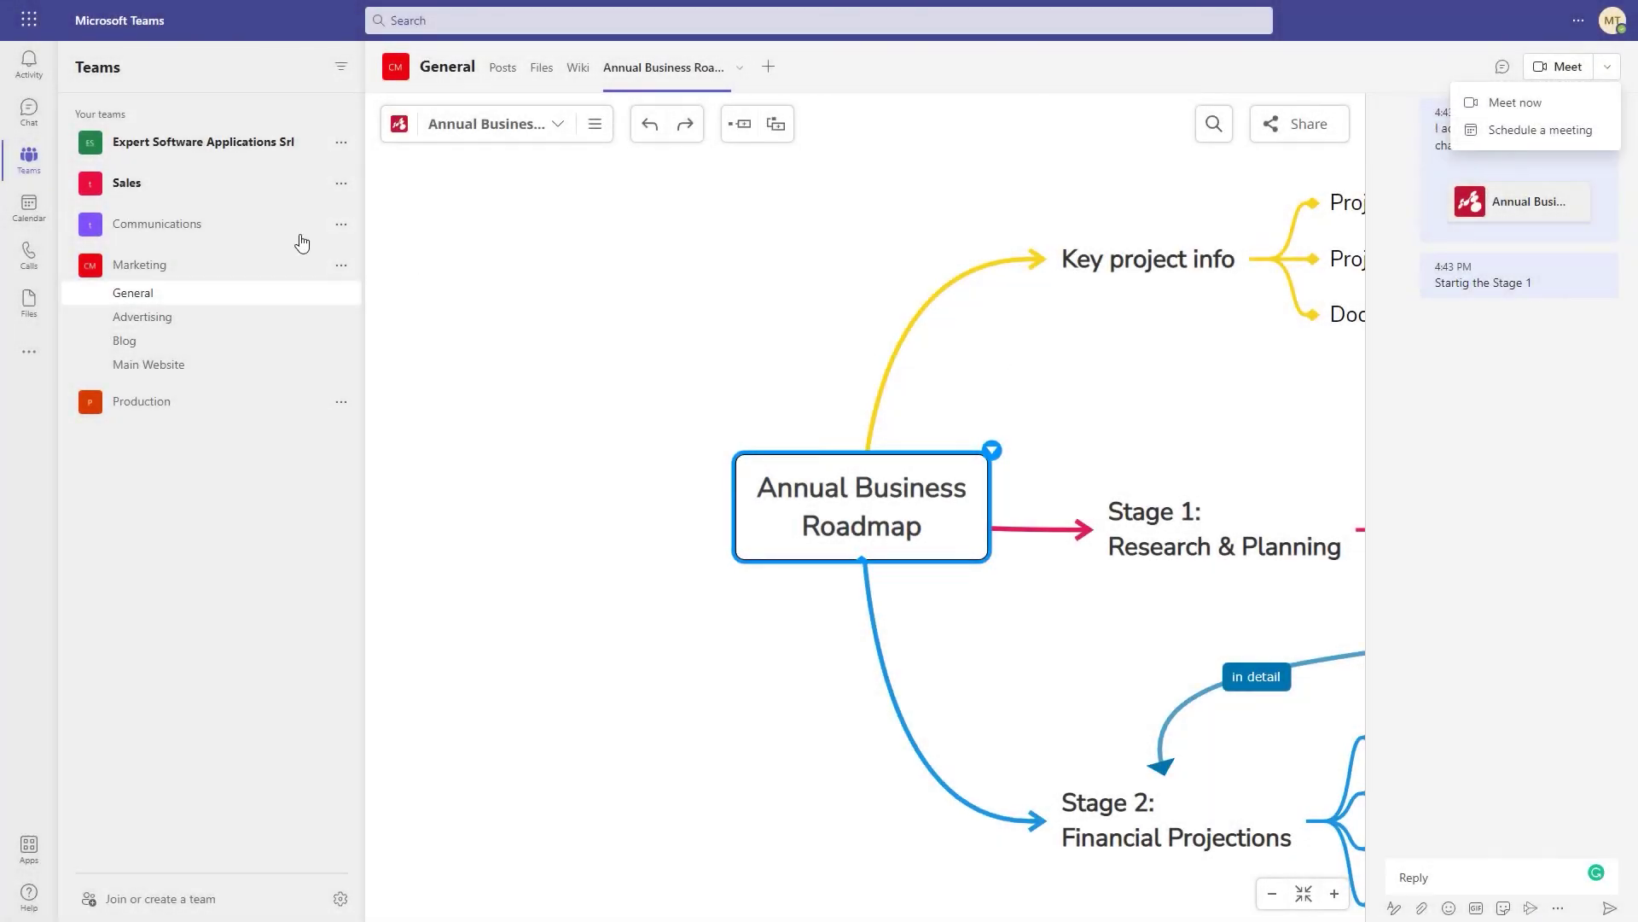
{"action": "left_click", "coordinate": [28, 109]}
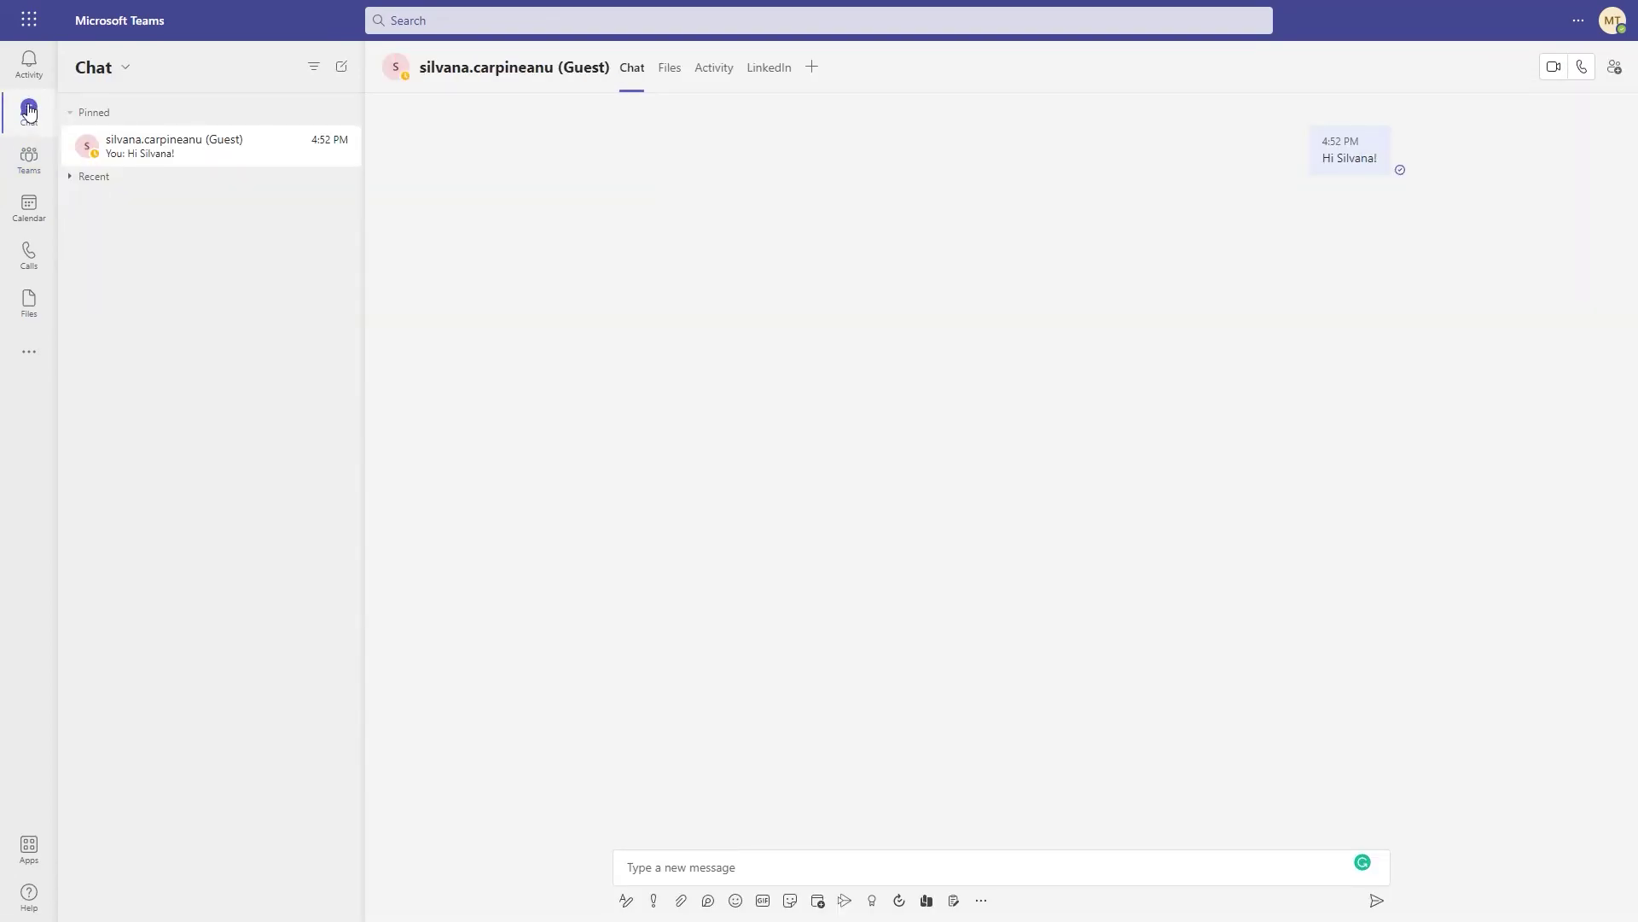
Send the Annual Business Roadmap Mindomo card to the guest, then a message about sharing the mind map
{"action": "left_click", "coordinate": [1015, 865]}
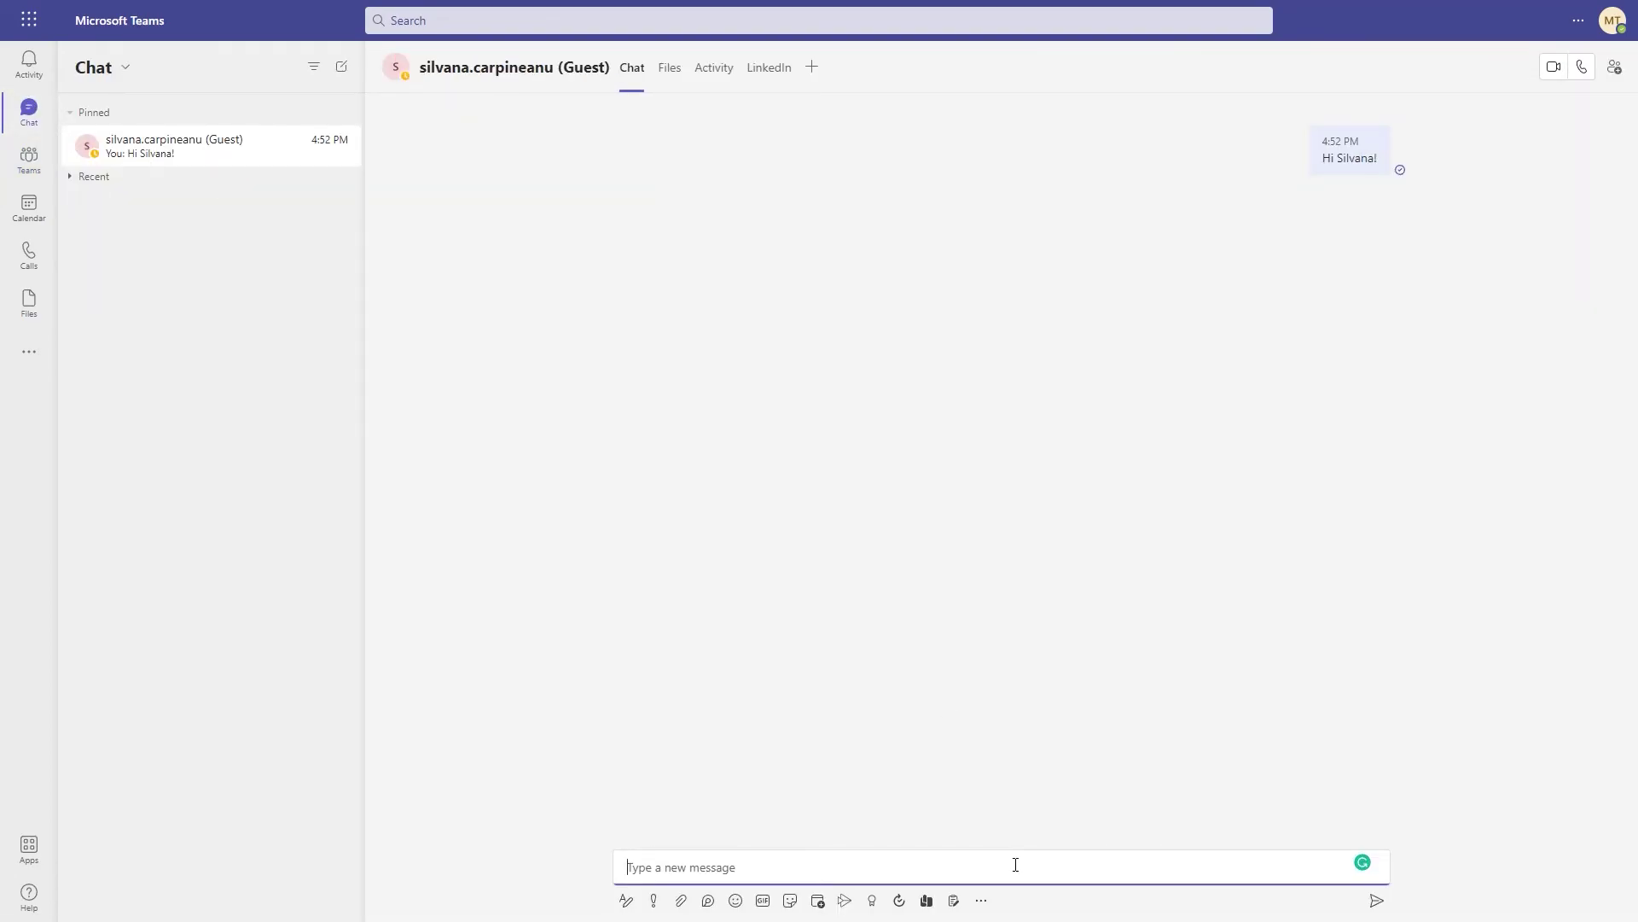
{"action": "left_click", "coordinate": [981, 901]}
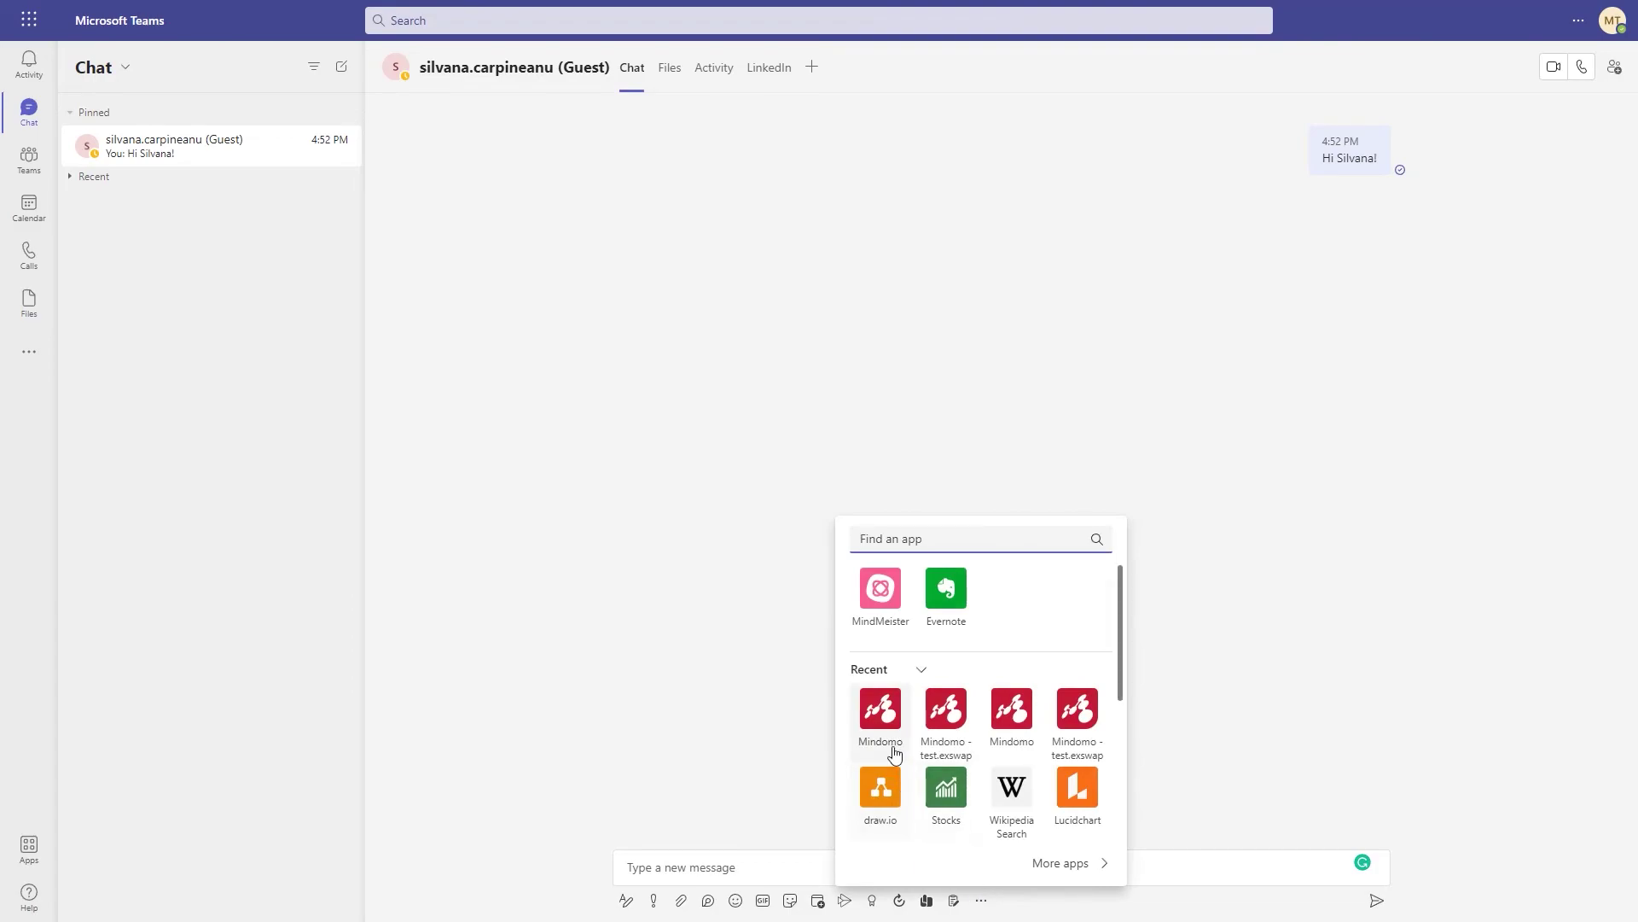
{"action": "left_click", "coordinate": [884, 721]}
{"action": "type", "text": "business"}
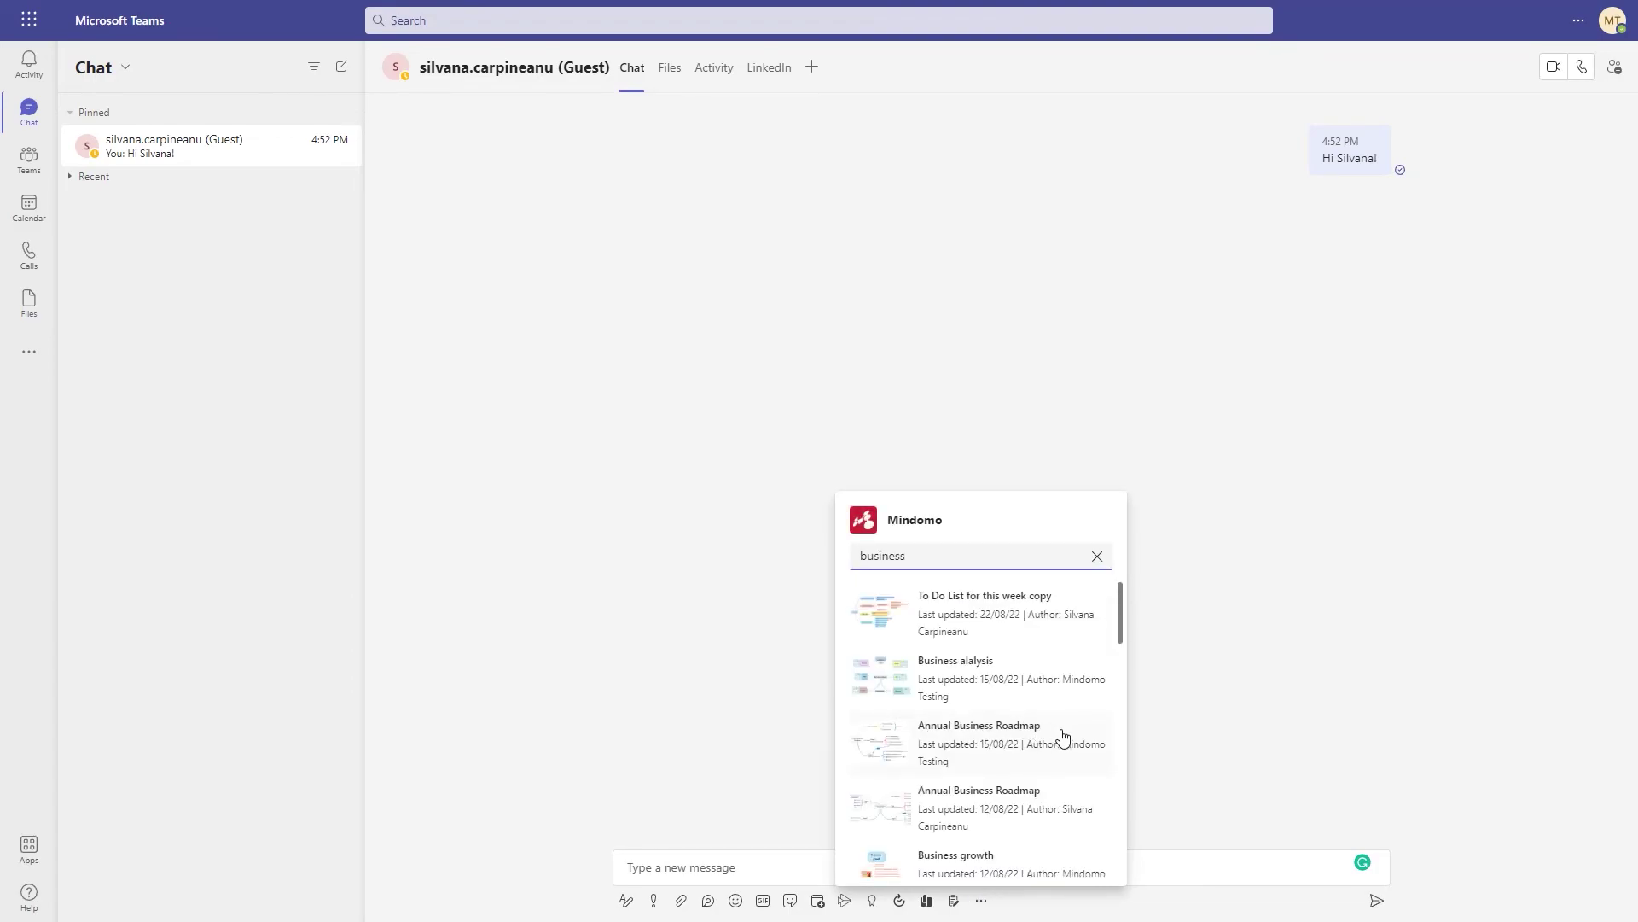
{"action": "left_click", "coordinate": [1019, 734]}
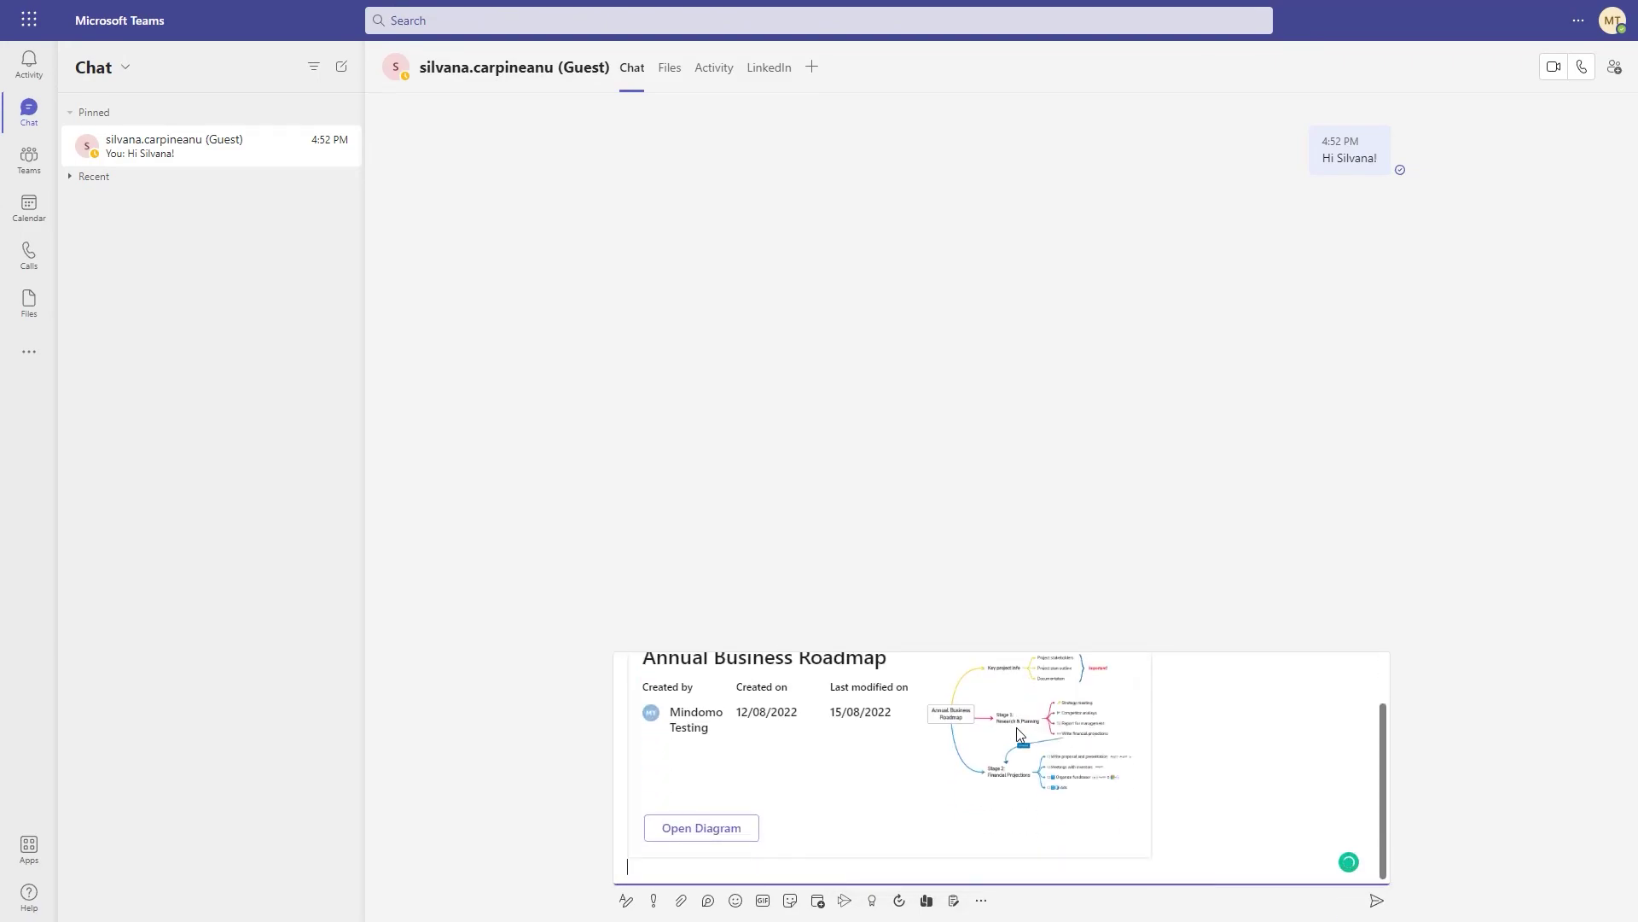
{"action": "key", "text": "Return"}
{"action": "type", "text": "Let me share the mind map we were discussing in our last meeting"}
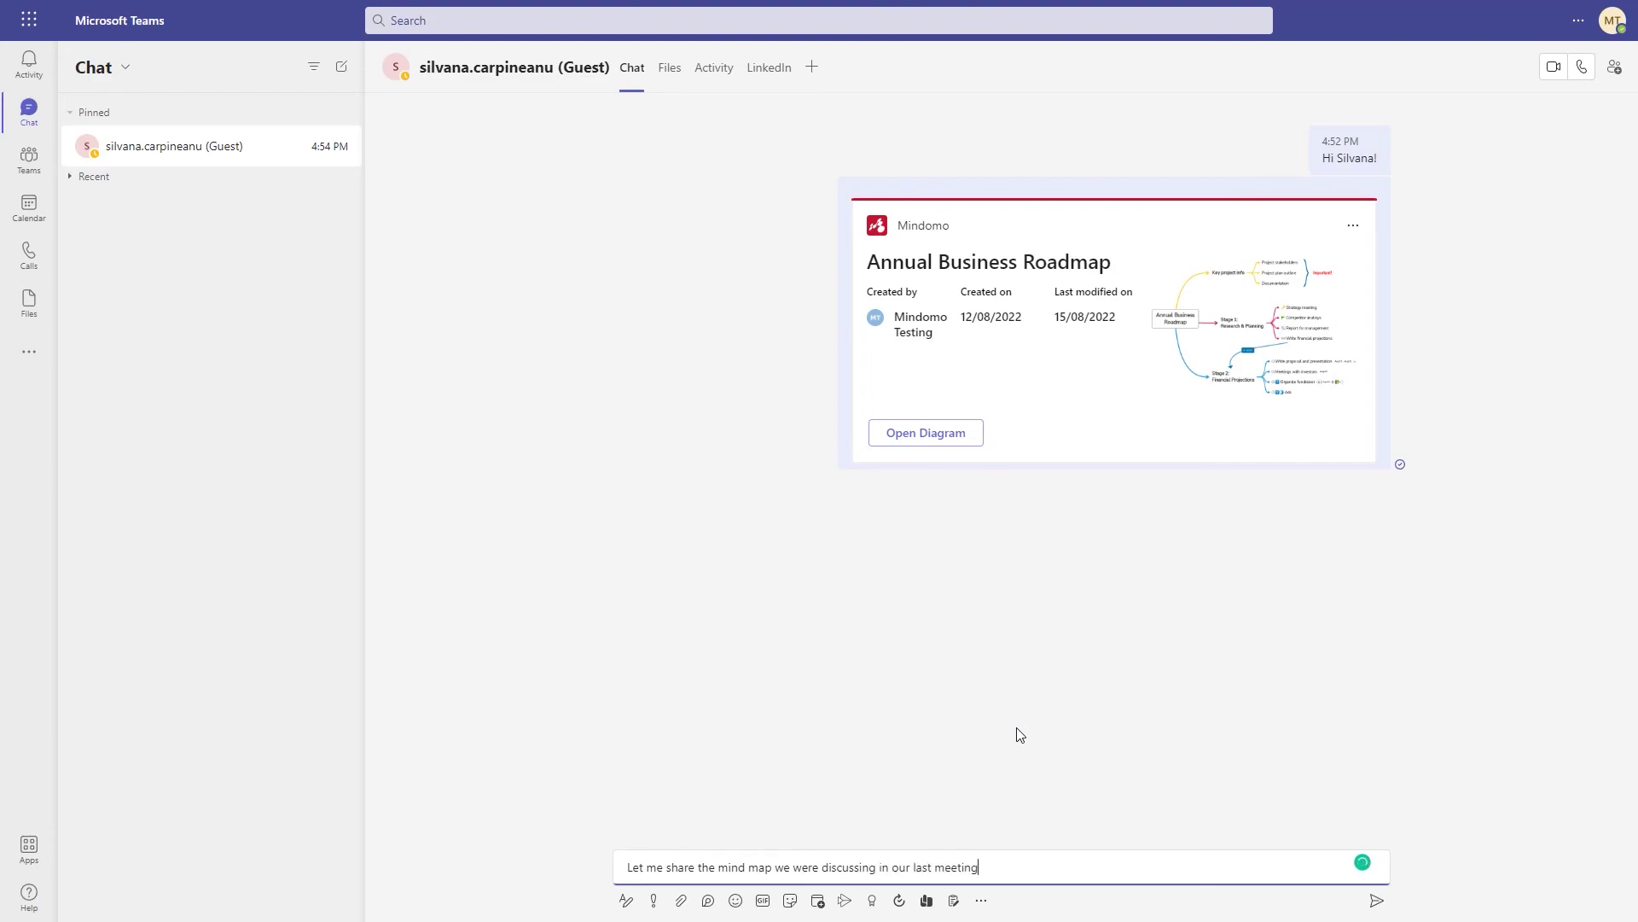
{"action": "key", "text": "Return"}
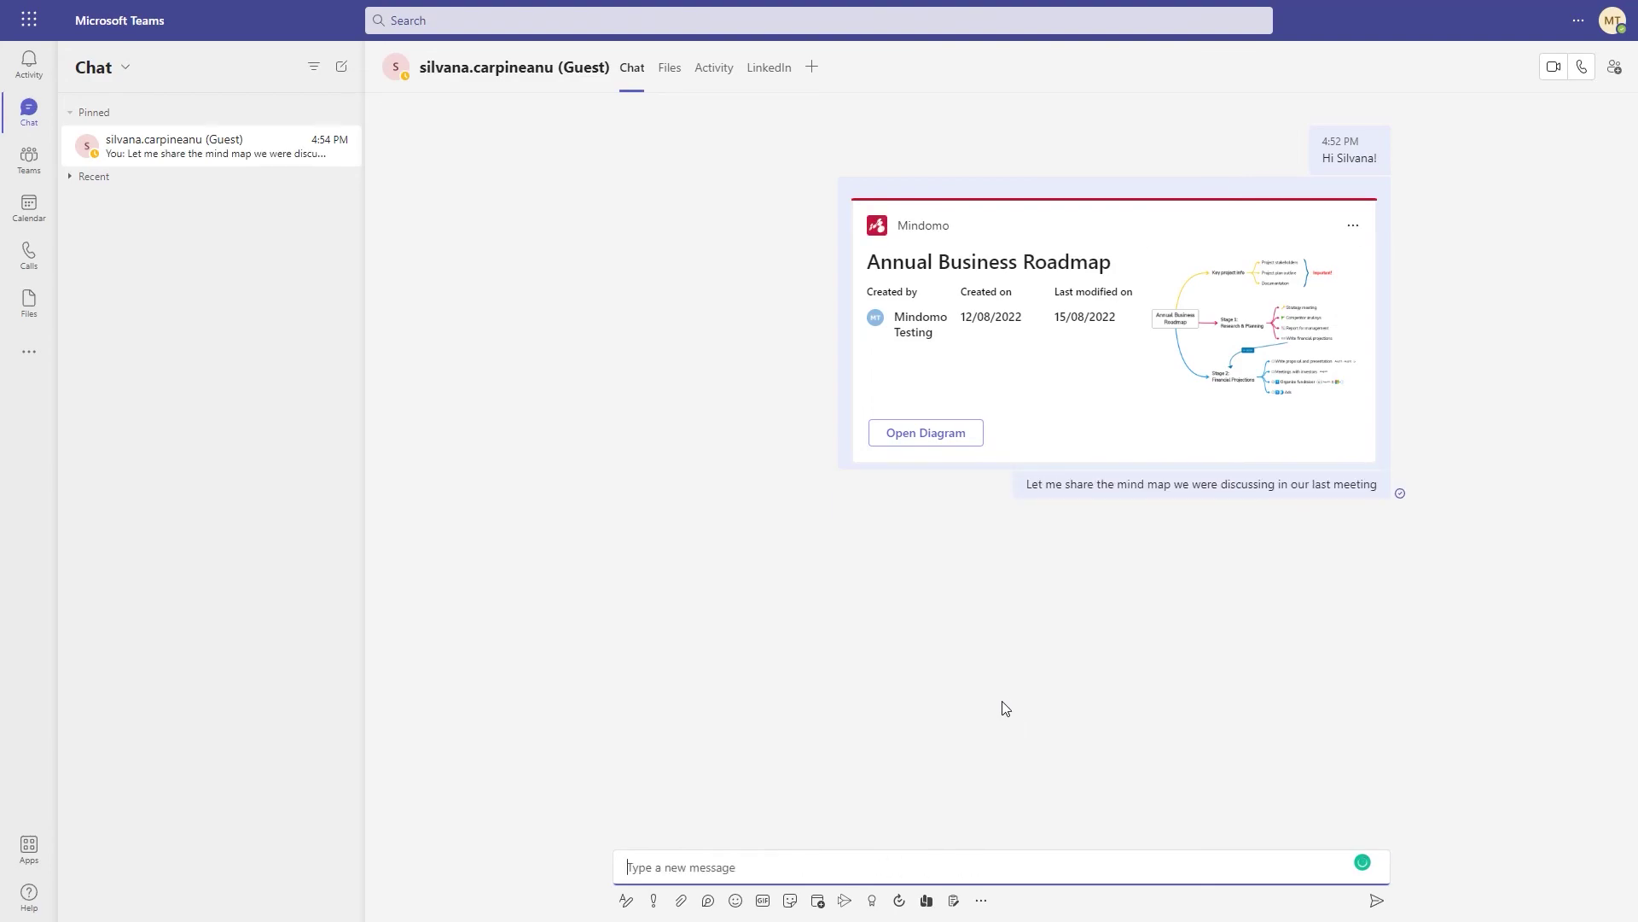
{"action": "left_click", "coordinate": [940, 432]}
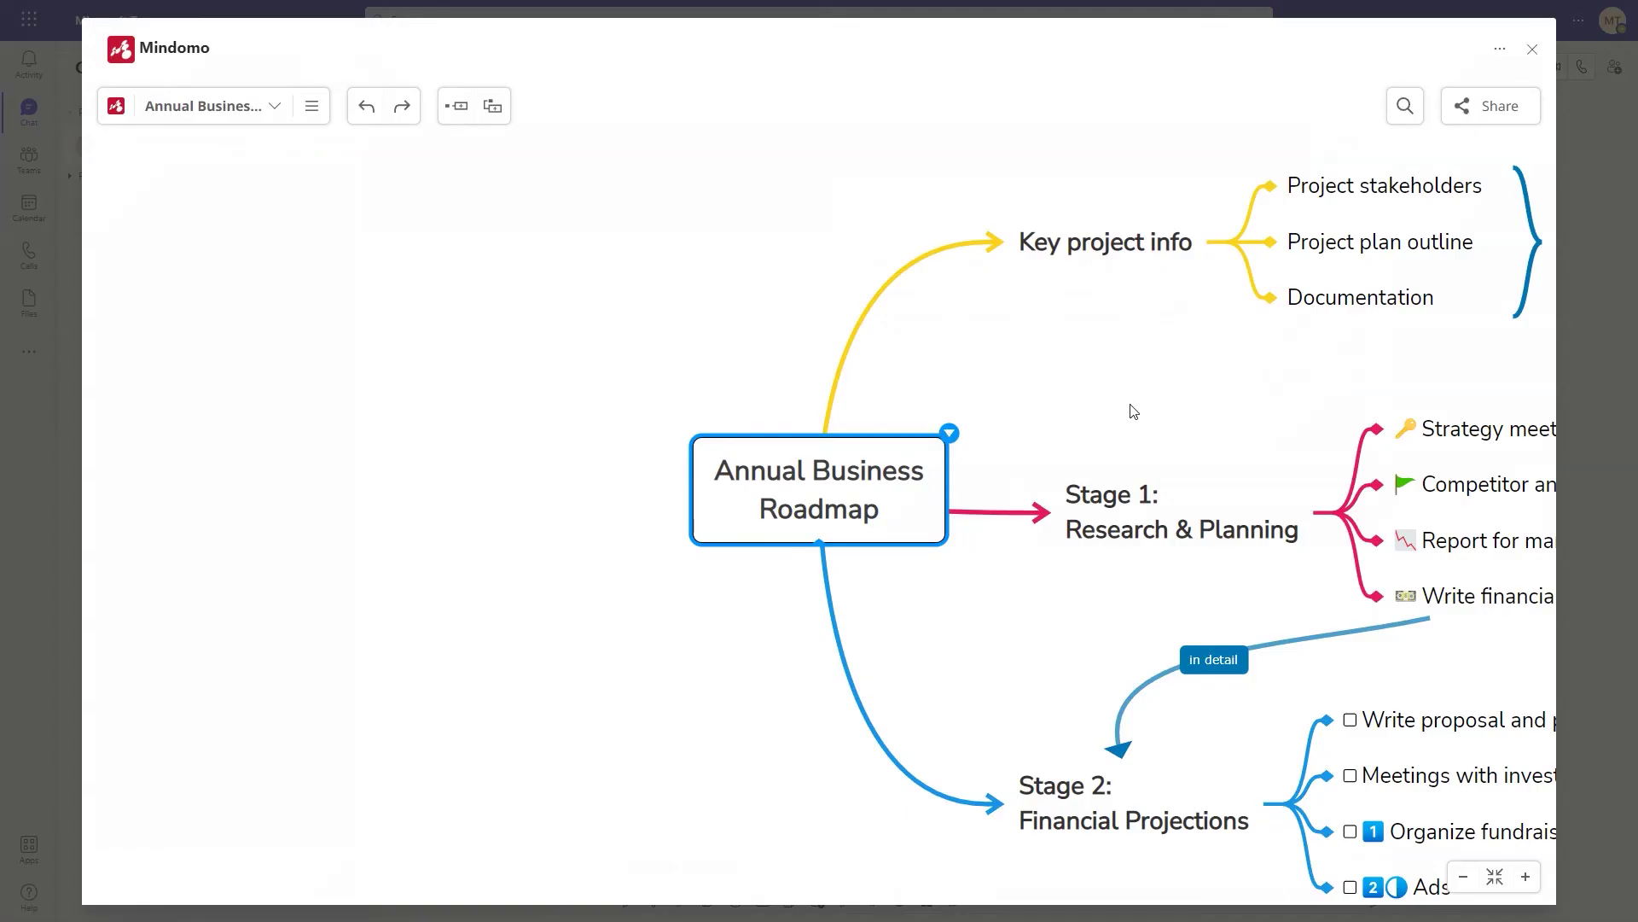
{"action": "left_click_drag", "start_coordinate": [1133, 412], "coordinate": [669, 315]}
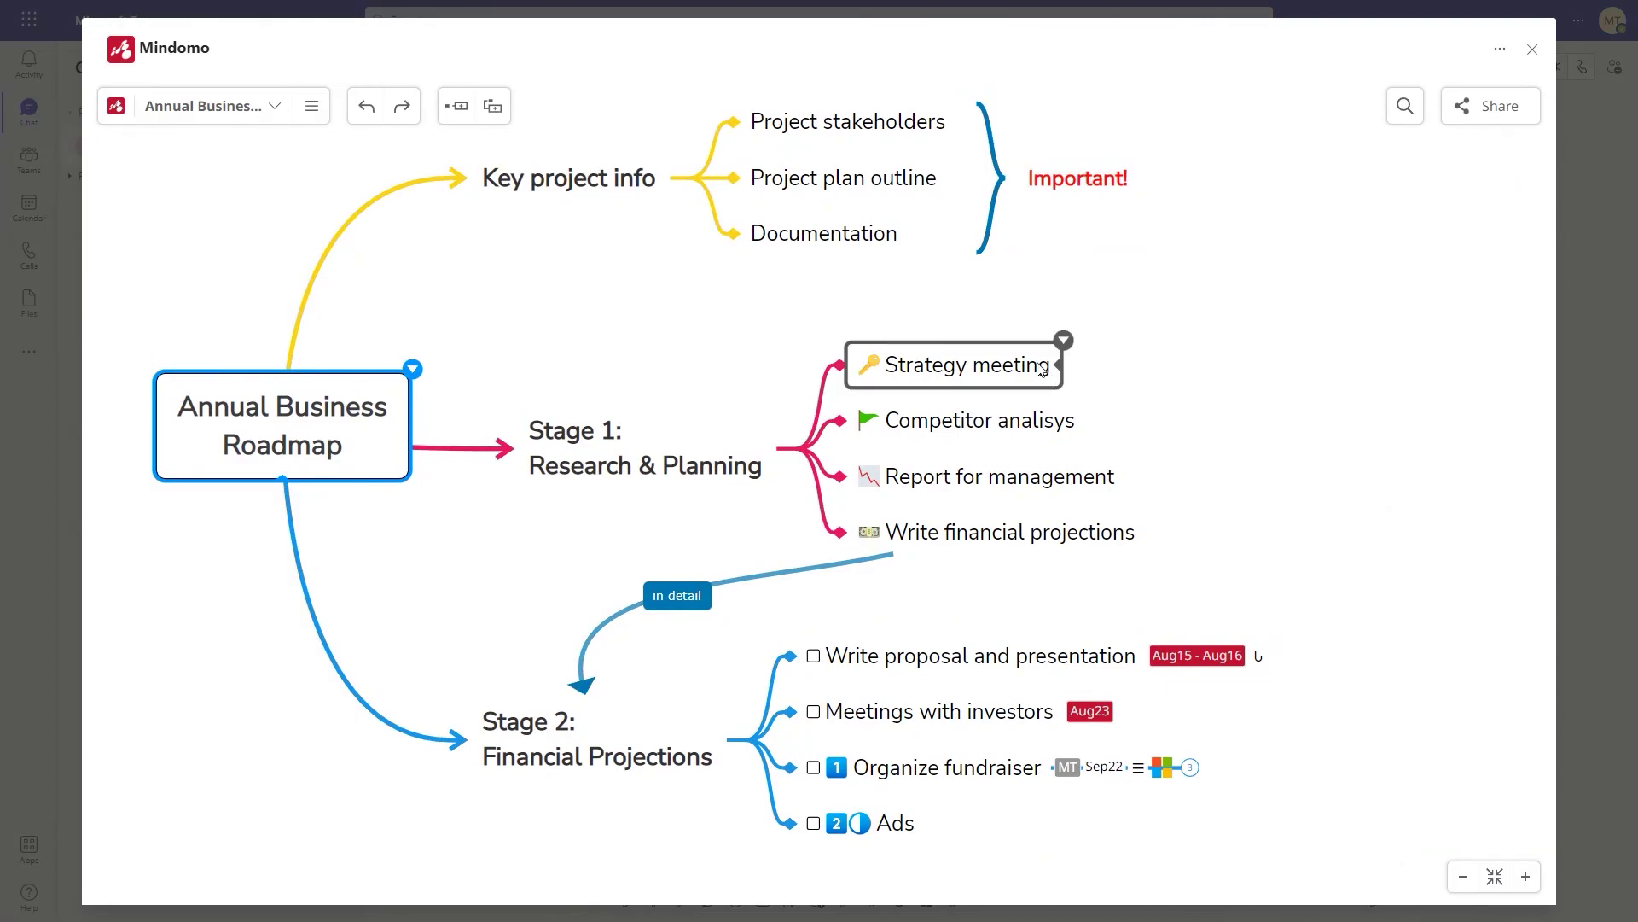
{"action": "left_click", "coordinate": [1040, 369]}
{"action": "left_click", "coordinate": [1064, 341]}
{"action": "left_click", "coordinate": [950, 410]}
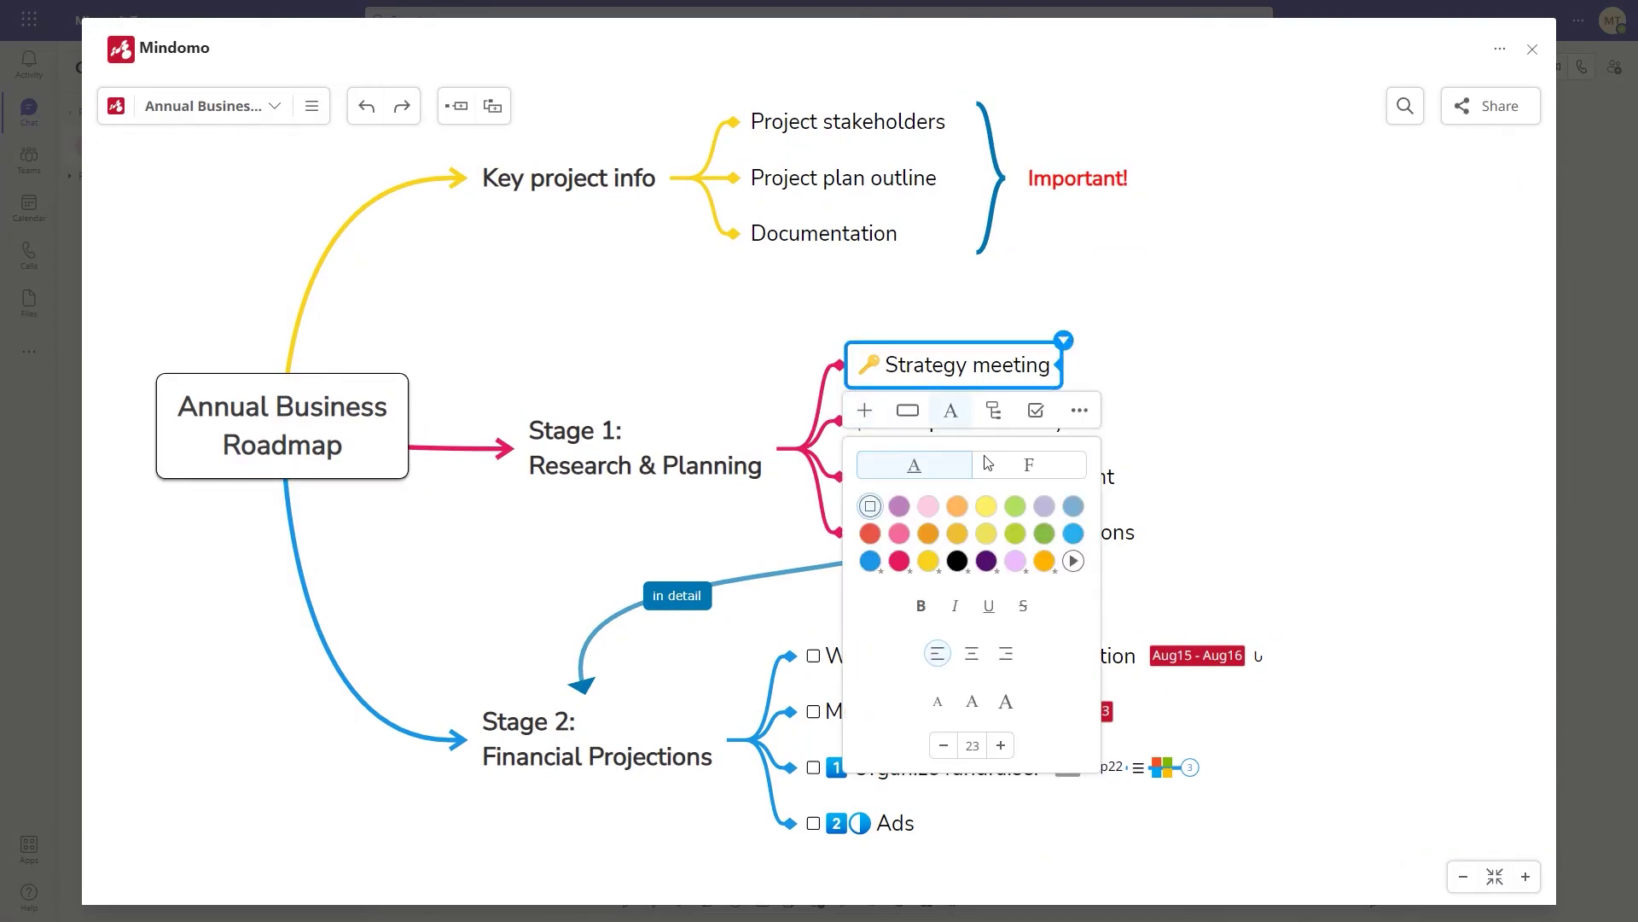
{"action": "left_click", "coordinate": [1369, 492]}
{"action": "left_click_drag", "start_coordinate": [1370, 493], "coordinate": [1287, 476]}
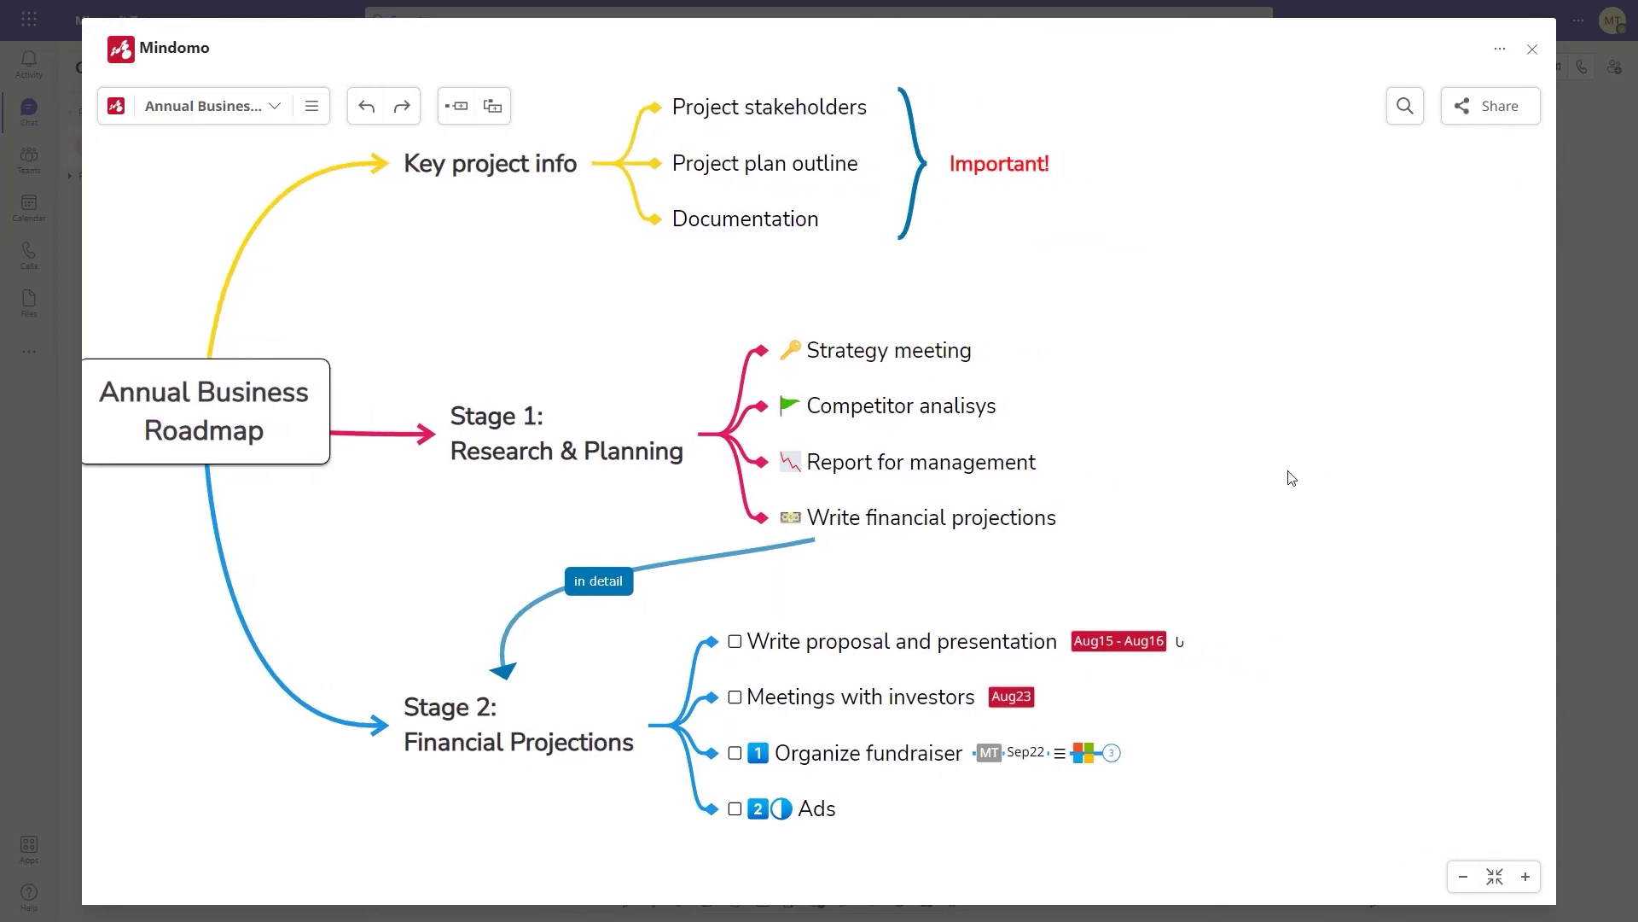
{"action": "left_click", "coordinate": [1533, 49]}
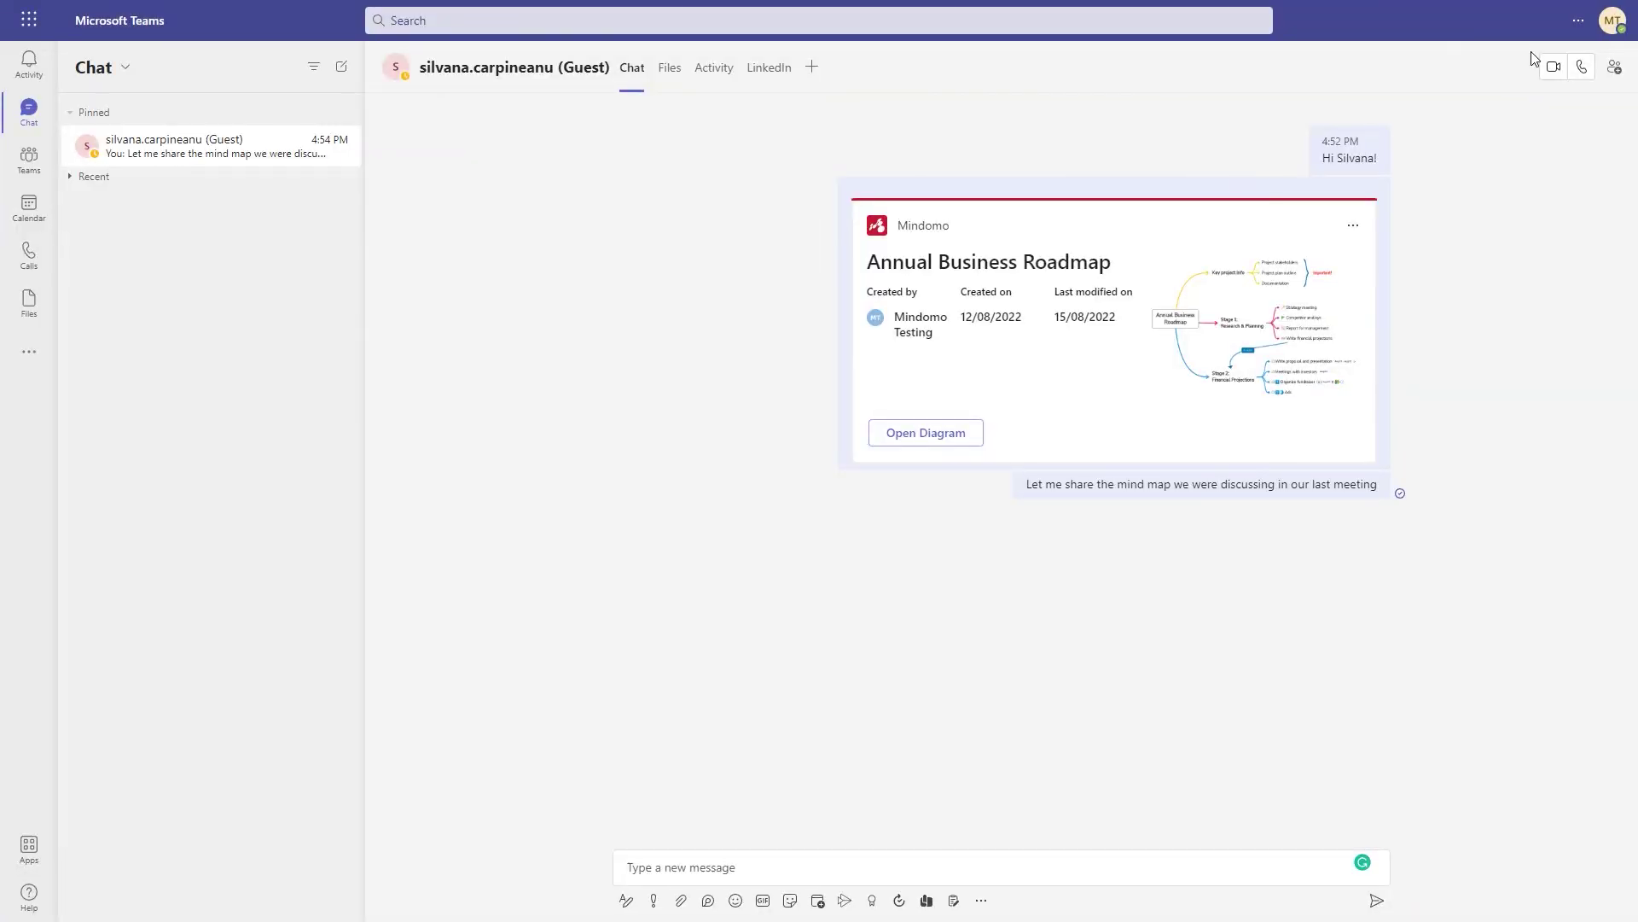